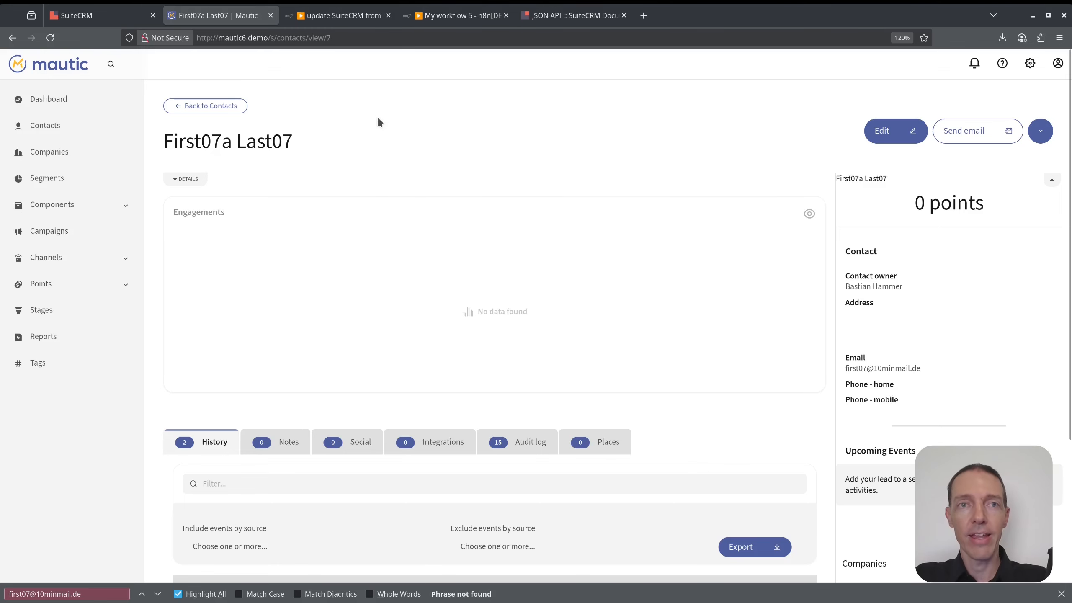
# Review SuiteCRM's 'Update a module record' PATCH example, then go back to 'update SuiteCRM from Mautic'.
pyautogui.click(571, 12)
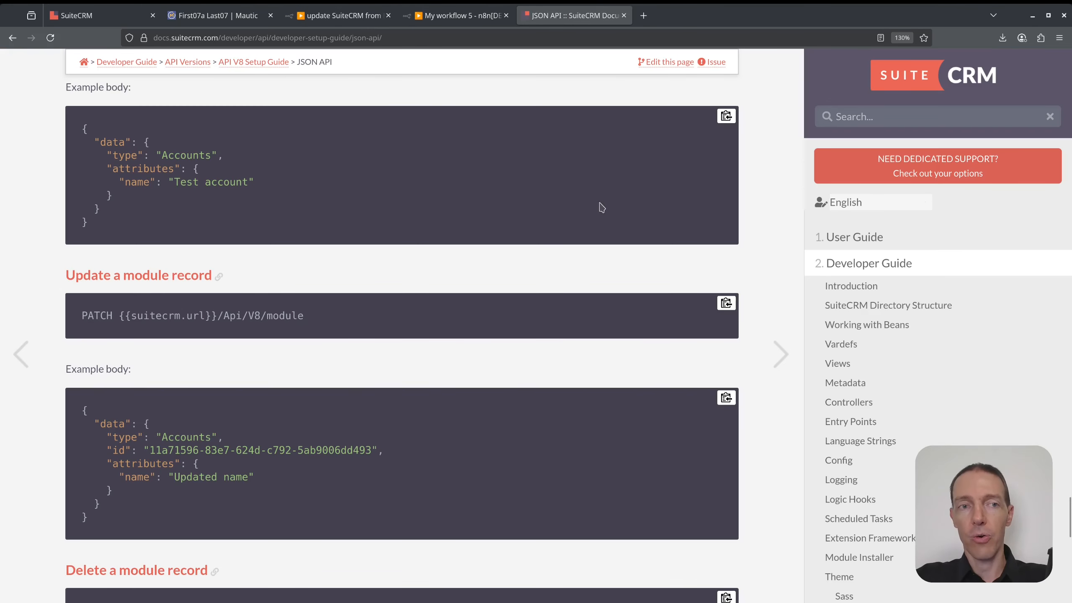
pyautogui.scroll(3, 325, 281)
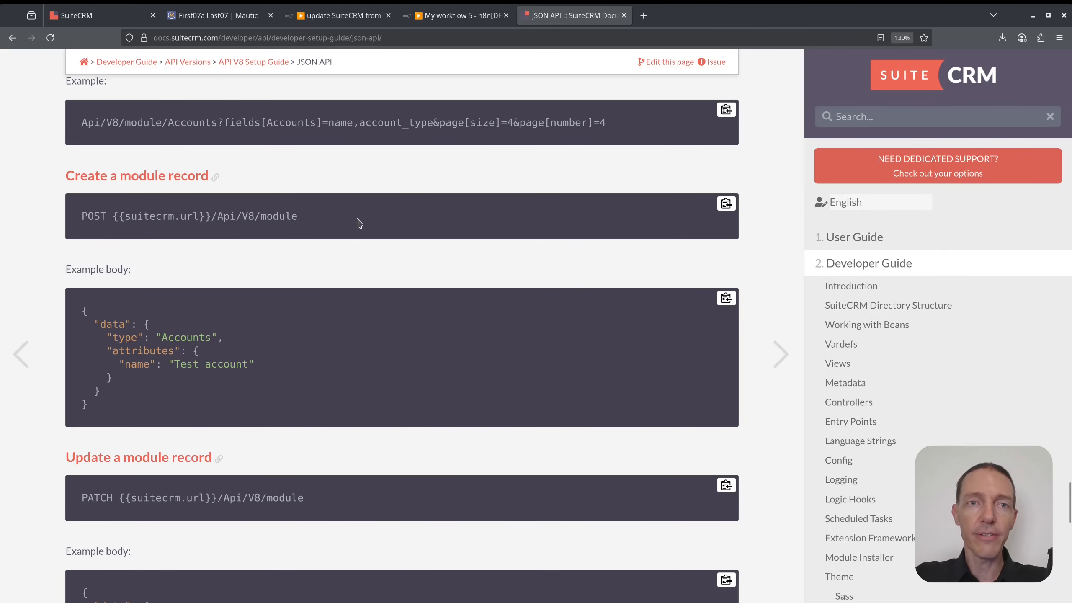
pyautogui.click(343, 16)
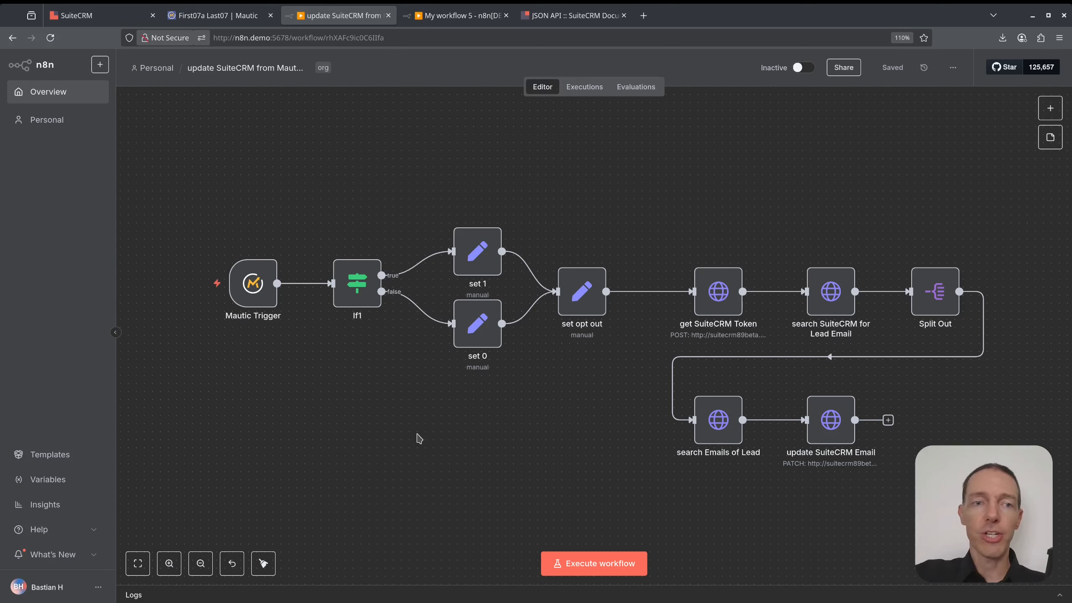
# Select each node group of the finished workflow in turn, then switch to 'My workflow 5'.
pyautogui.moveTo(201, 177); pyautogui.dragTo(308, 388)
pyautogui.moveTo(302, 117); pyautogui.dragTo(648, 433)
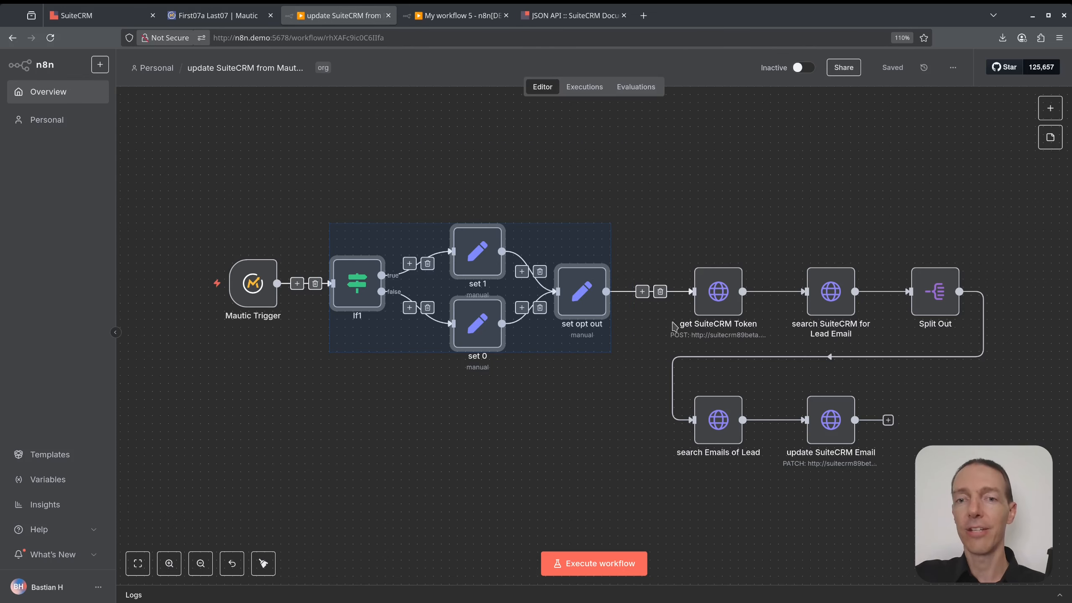
pyautogui.moveTo(655, 198); pyautogui.dragTo(859, 348)
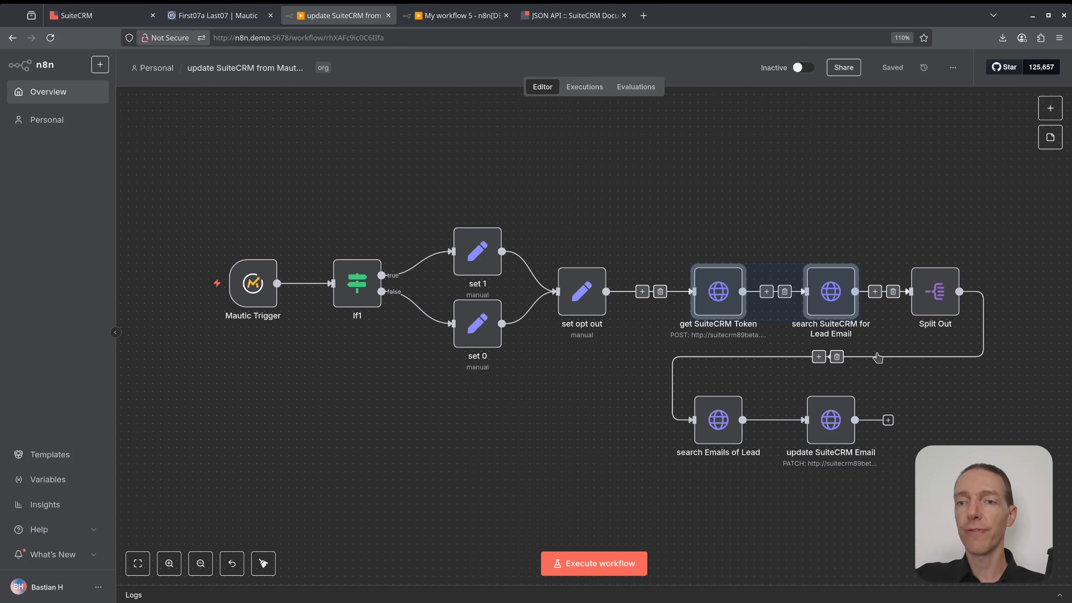
pyautogui.moveTo(643, 485); pyautogui.dragTo(935, 388)
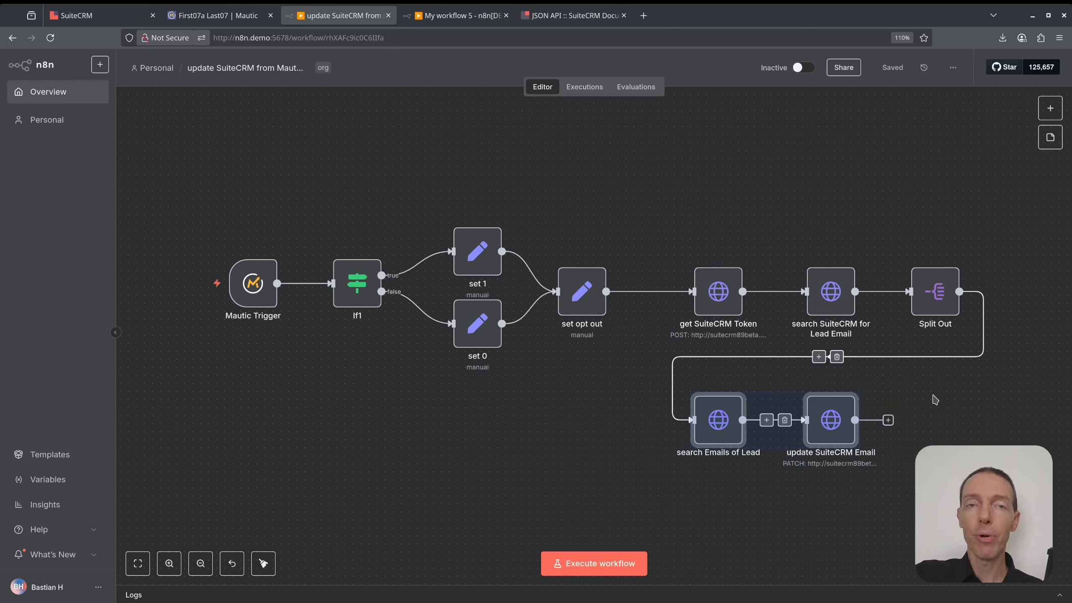
pyautogui.click(925, 439)
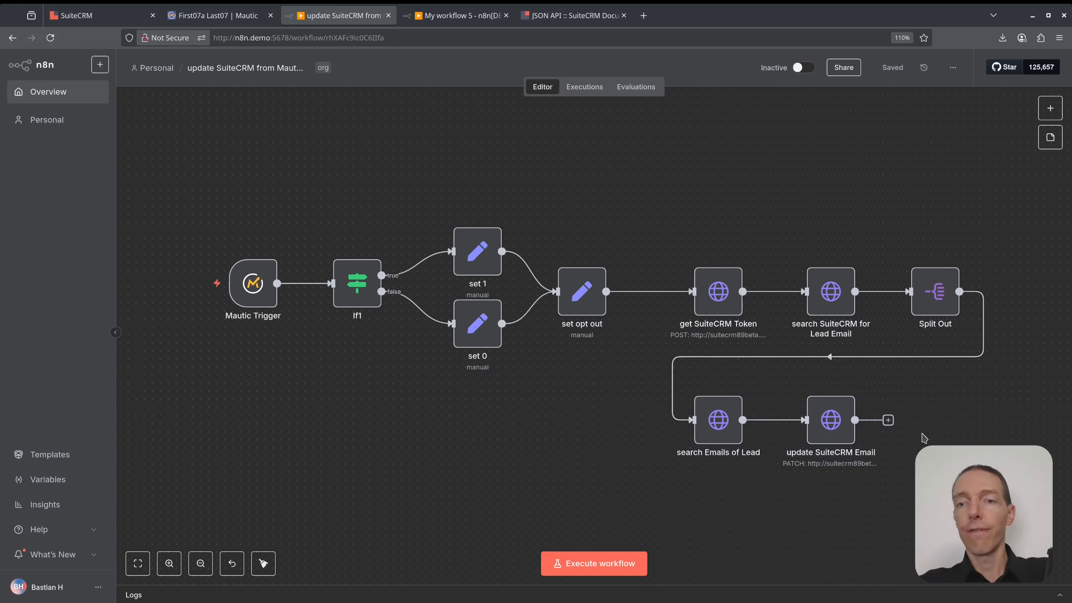
pyautogui.click(460, 15)
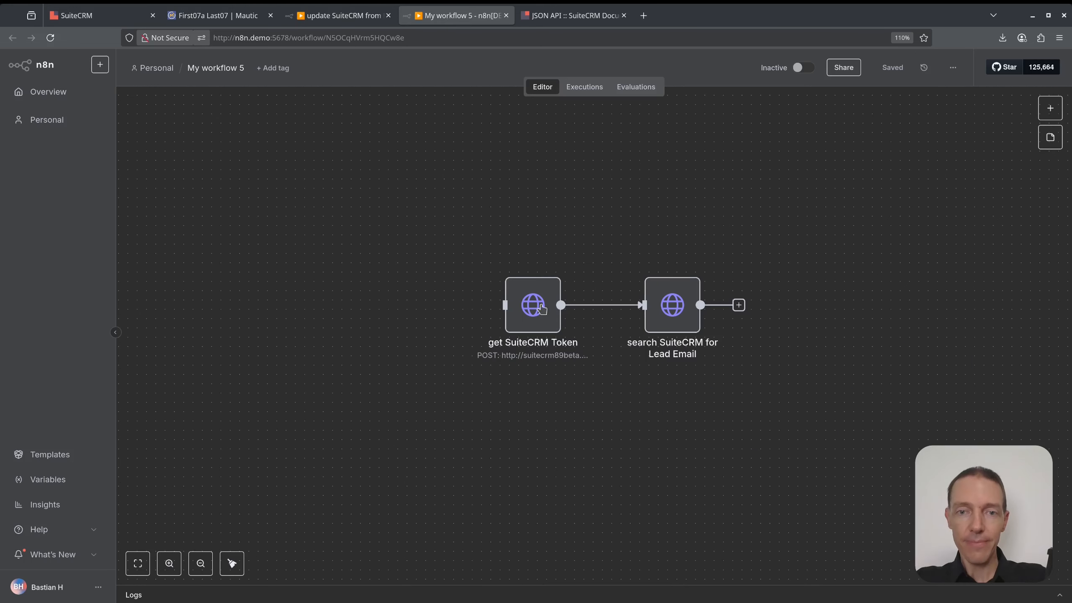
# Add an 'On new Mautic event' trigger node to the left of the existing nodes.
pyautogui.moveTo(614, 403); pyautogui.dragTo(816, 408)
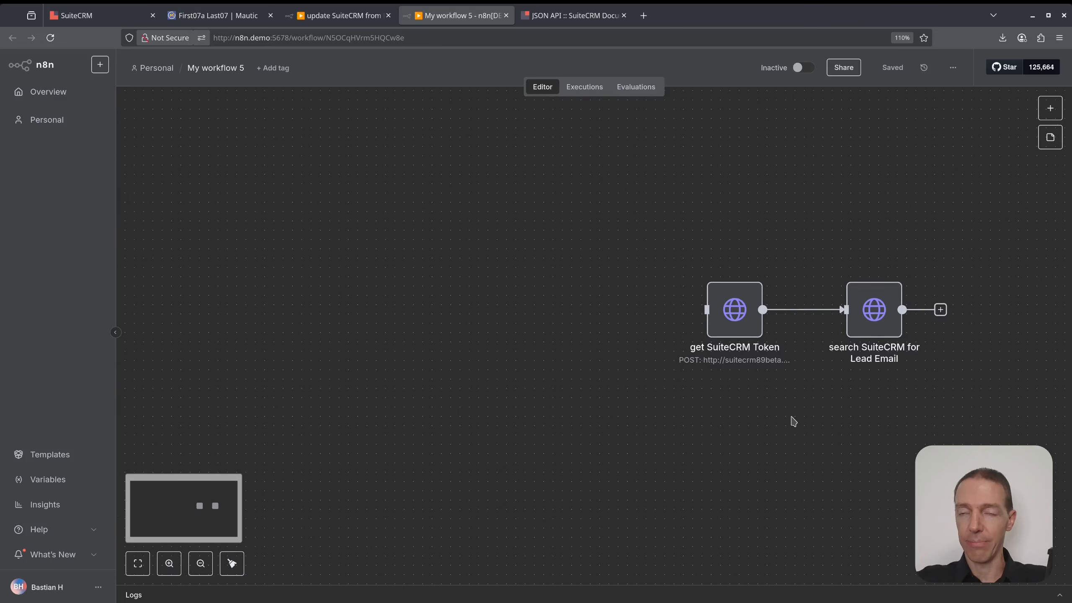
pyautogui.click(1050, 108)
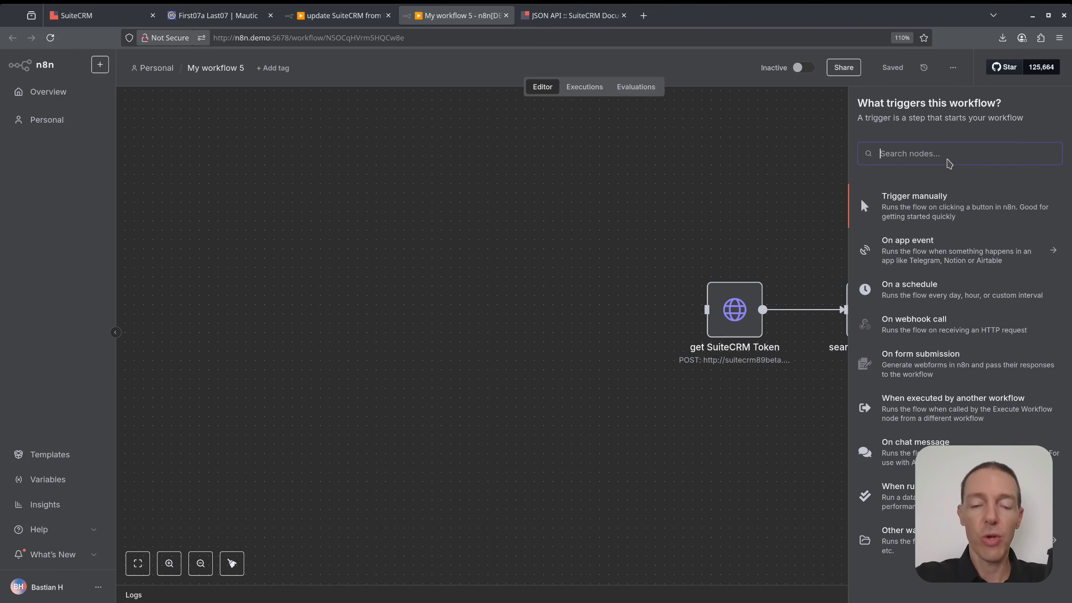
pyautogui.write('mau')
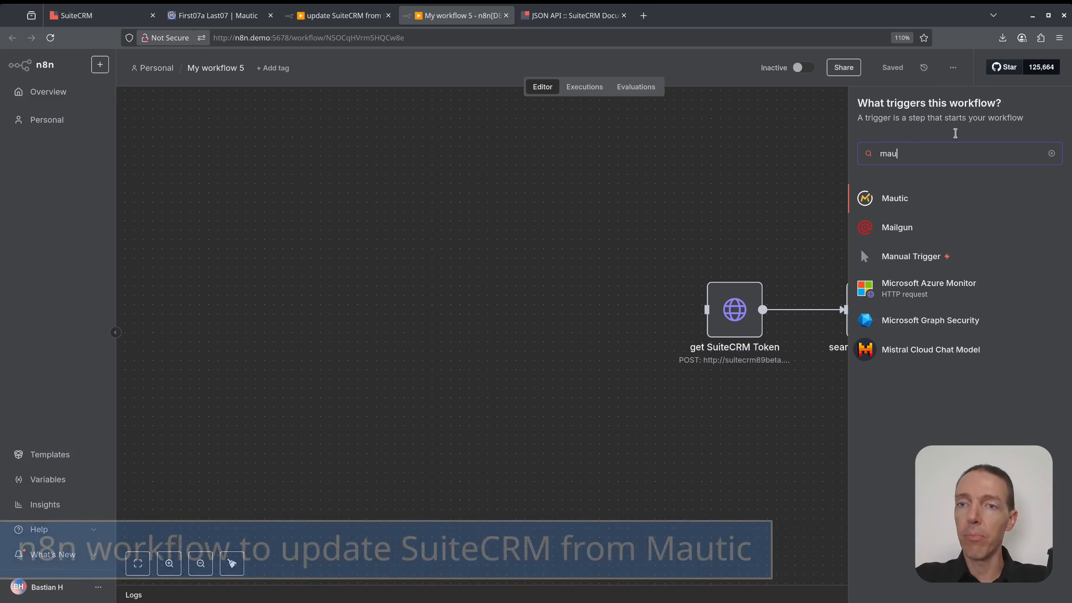
pyautogui.click(891, 207)
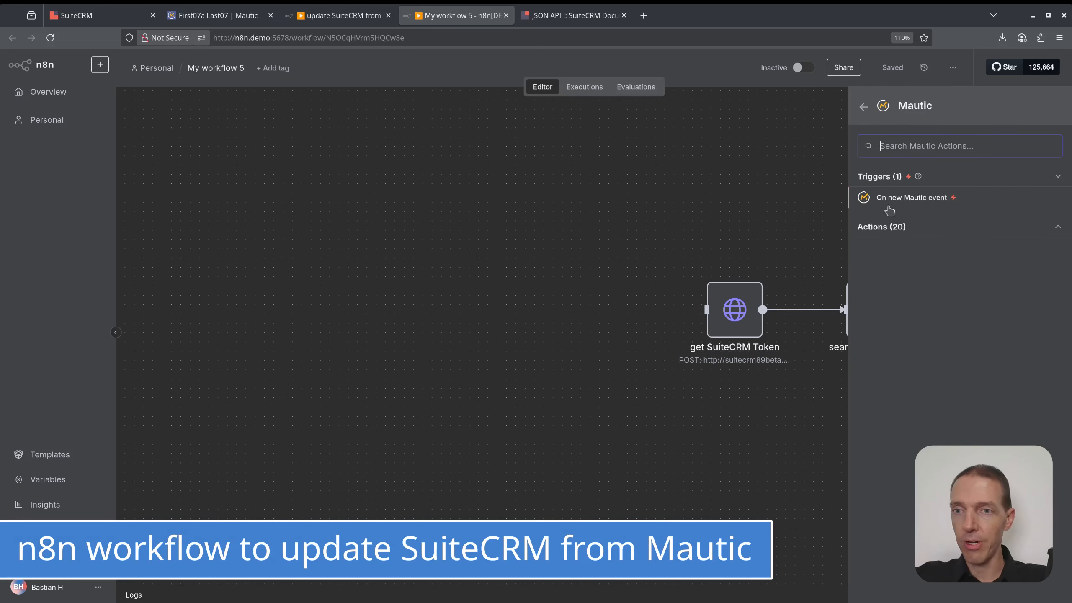
pyautogui.click(898, 200)
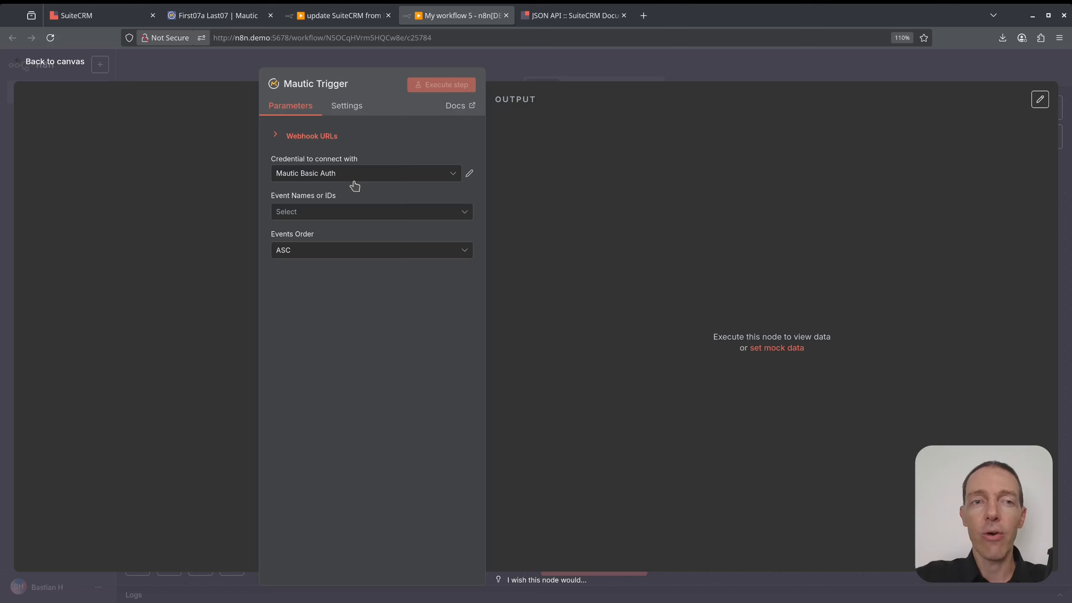
# Set the Mautic Trigger's event to Contact Updated Event and reveal its test webhook URL.
pyautogui.click(375, 209)
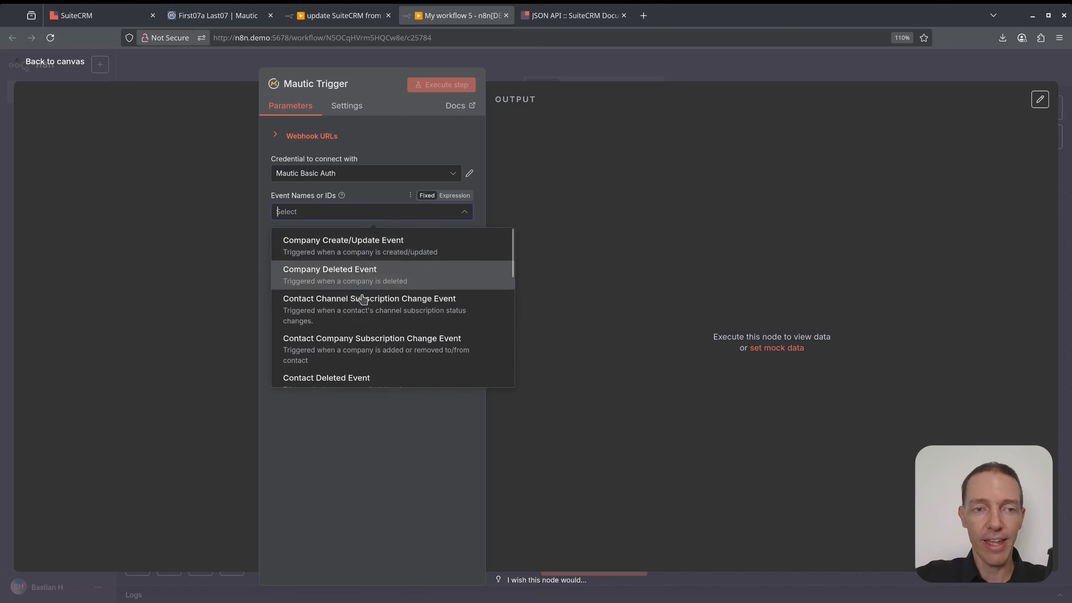
pyautogui.scroll(-8, 380, 354)
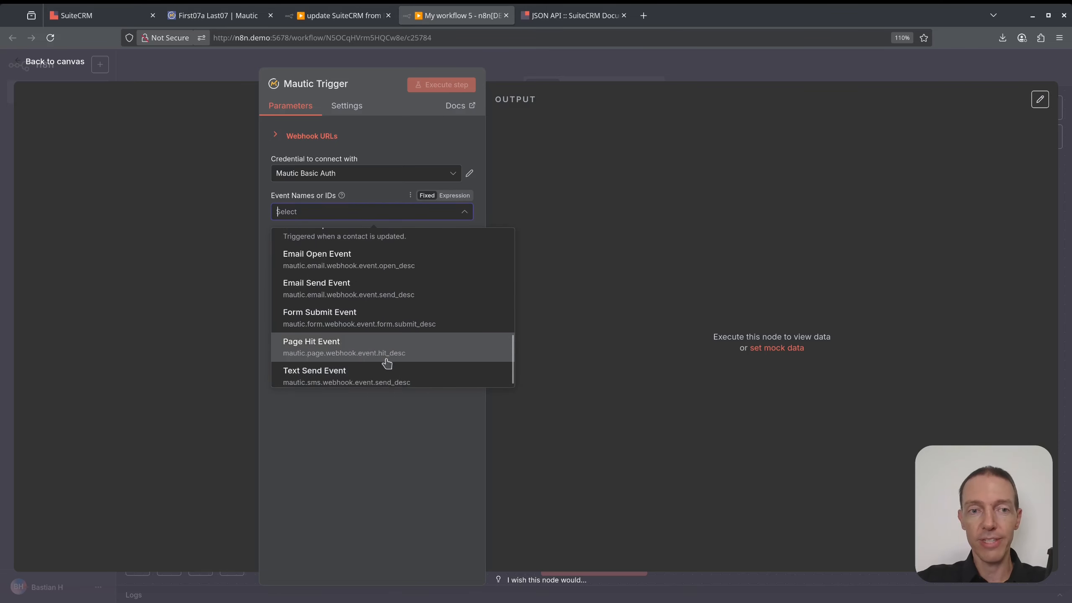
pyautogui.scroll(2, 382, 350)
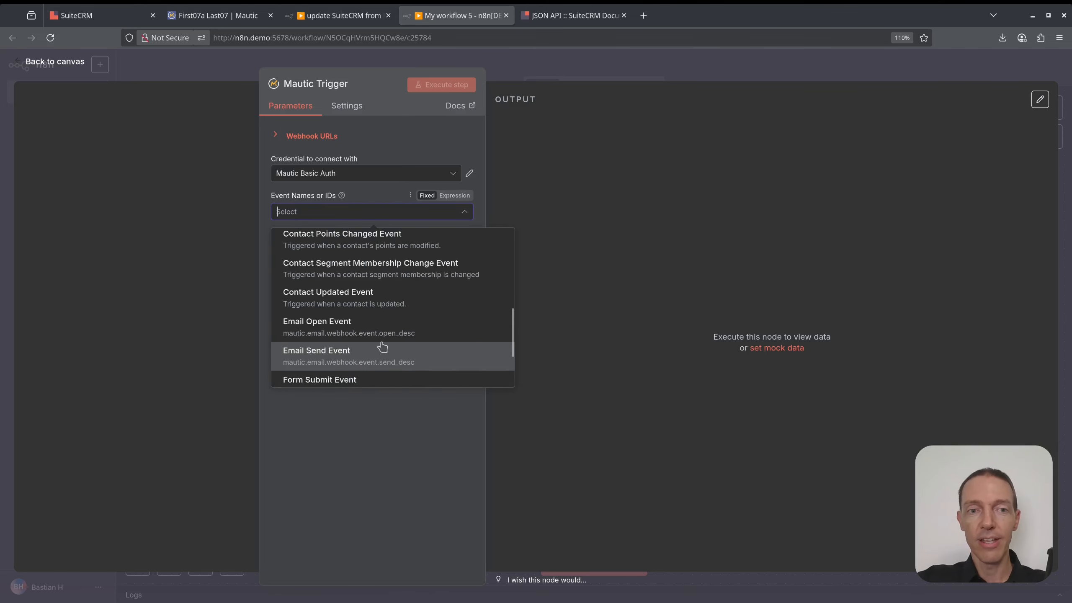
pyautogui.click(398, 301)
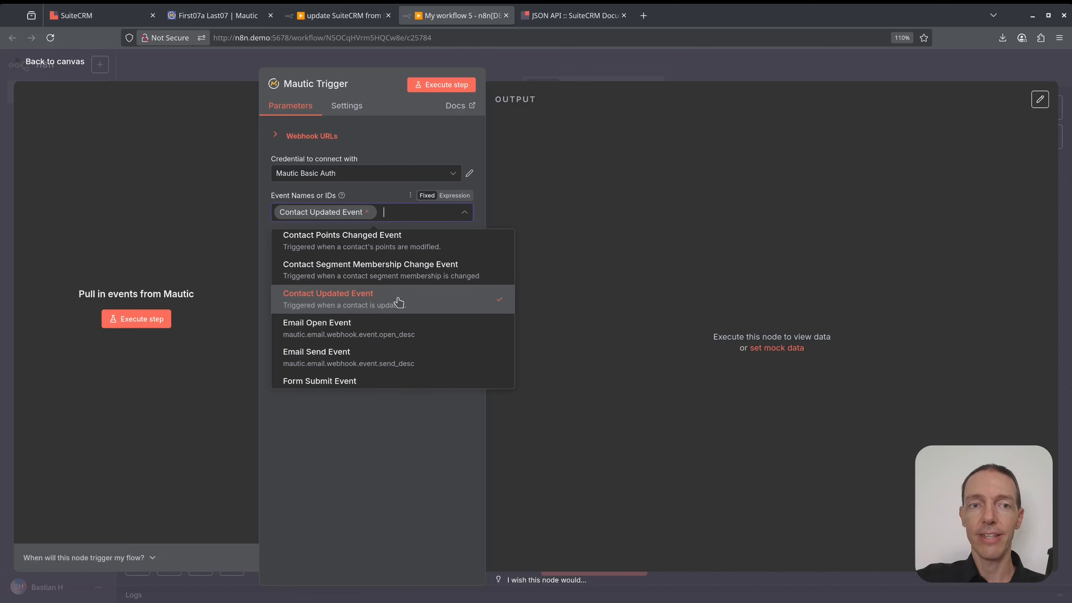
pyautogui.click(592, 184)
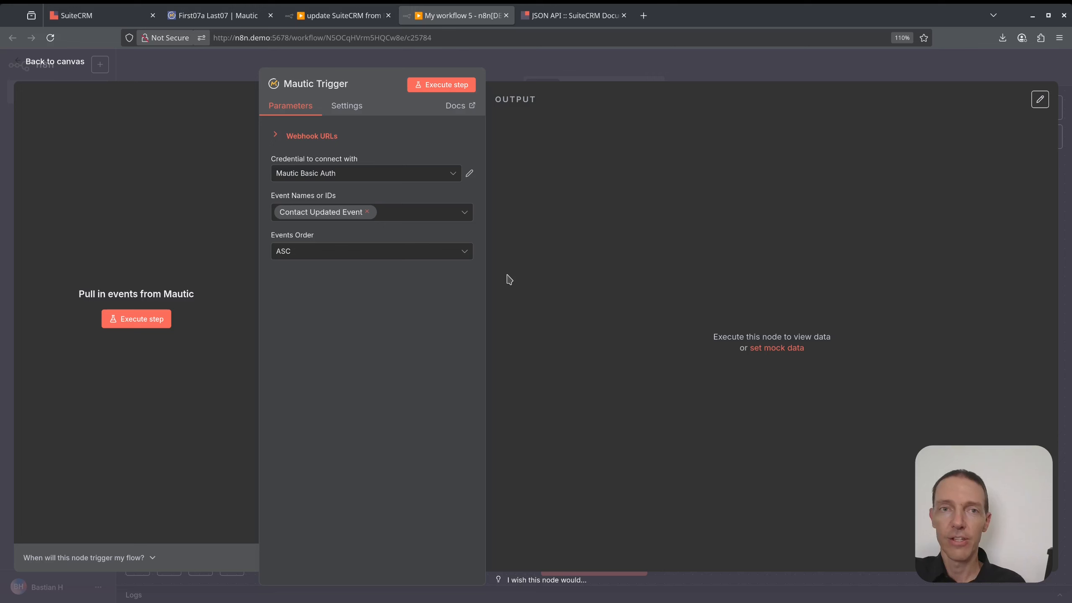
pyautogui.click(331, 137)
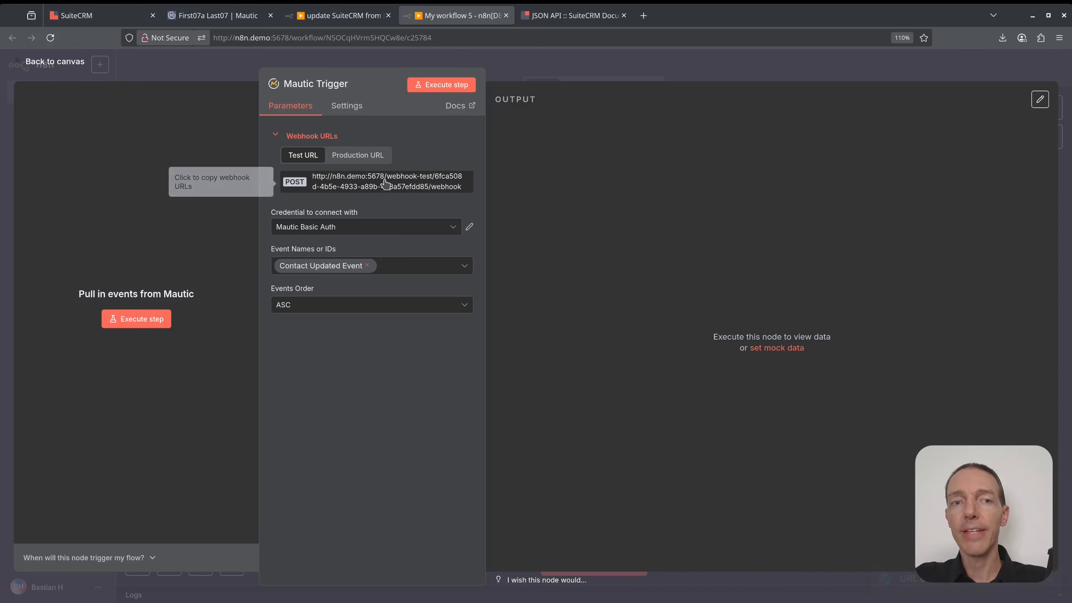
# Open Mautic's 'update Contact n8n' webhook from Settings > Webhooks for editing.
pyautogui.click(342, 15)
pyautogui.click(216, 15)
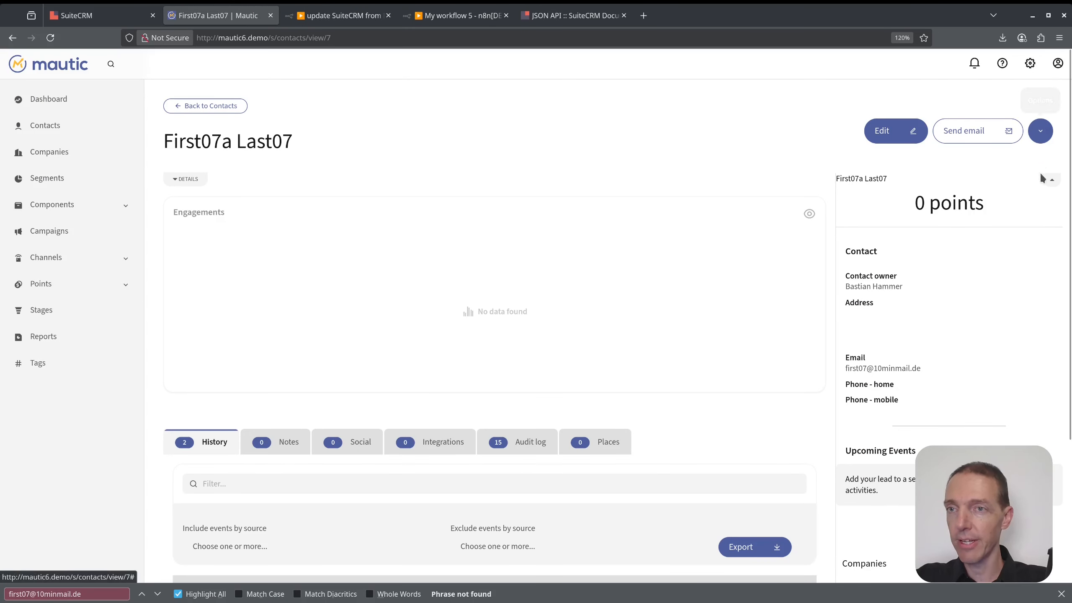
pyautogui.click(1030, 64)
pyautogui.click(966, 462)
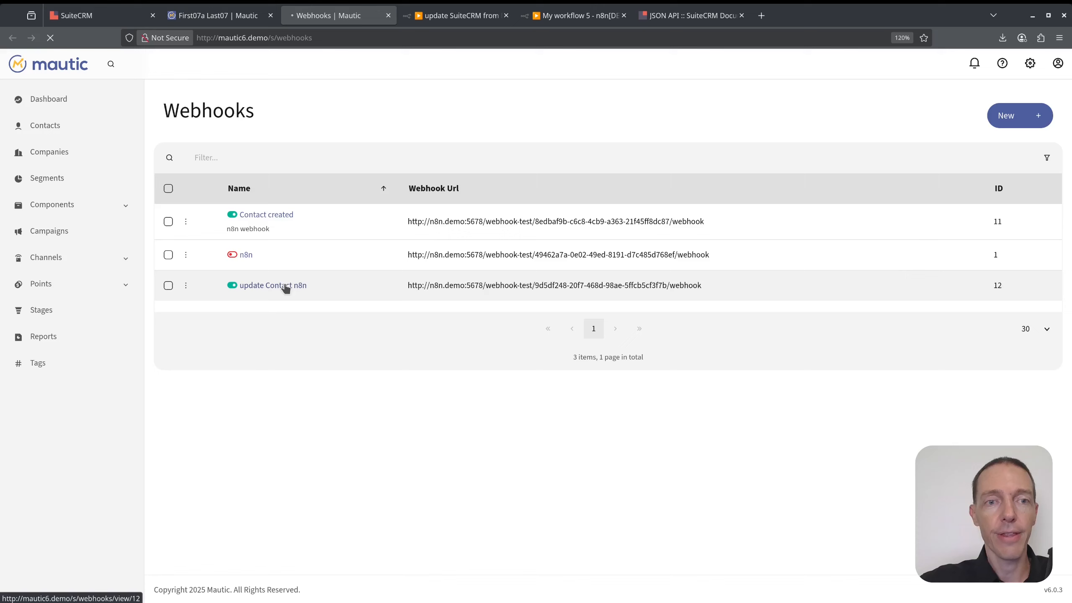
pyautogui.click(286, 286)
pyautogui.click(983, 131)
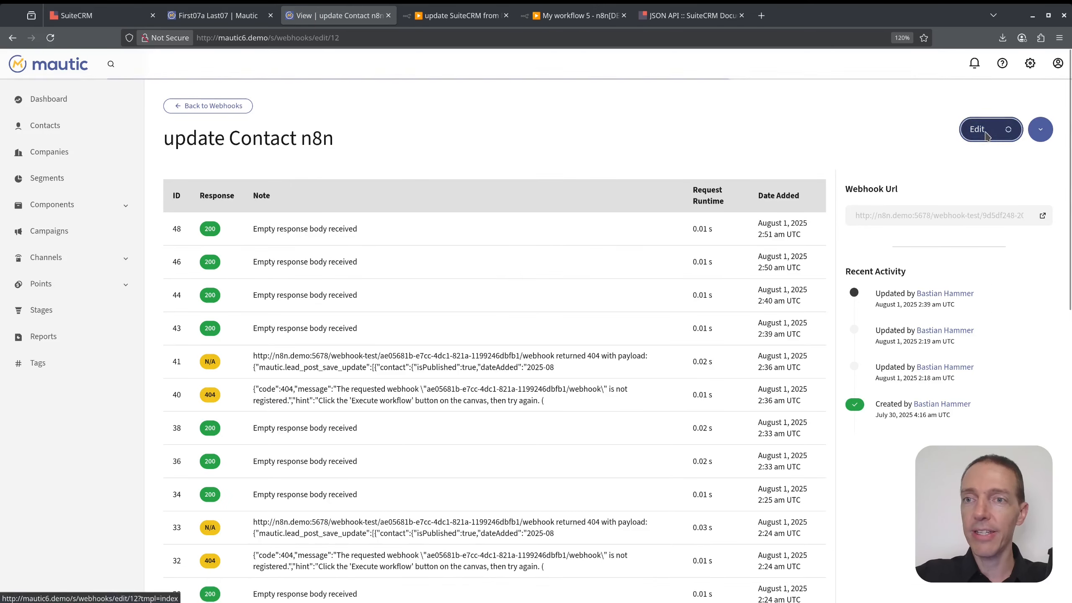
# Replace the Webhook POST Url with the copied n8n test URL and save.
pyautogui.moveTo(645, 297); pyautogui.dragTo(501, 295)
pyautogui.click(377, 318)
pyautogui.hotkey('ctrl', 'a')
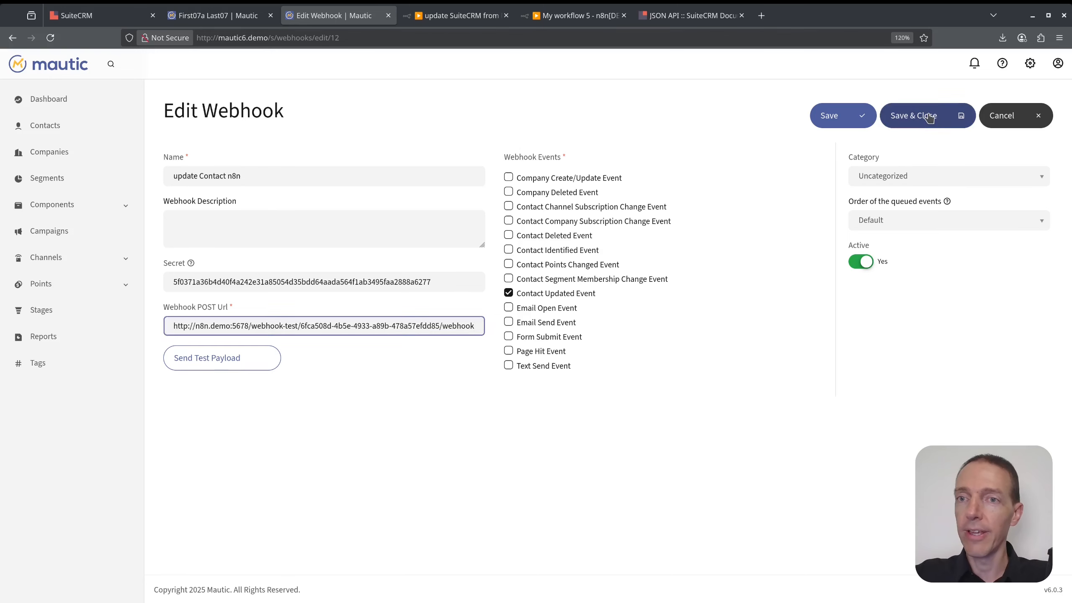
pyautogui.click(912, 115)
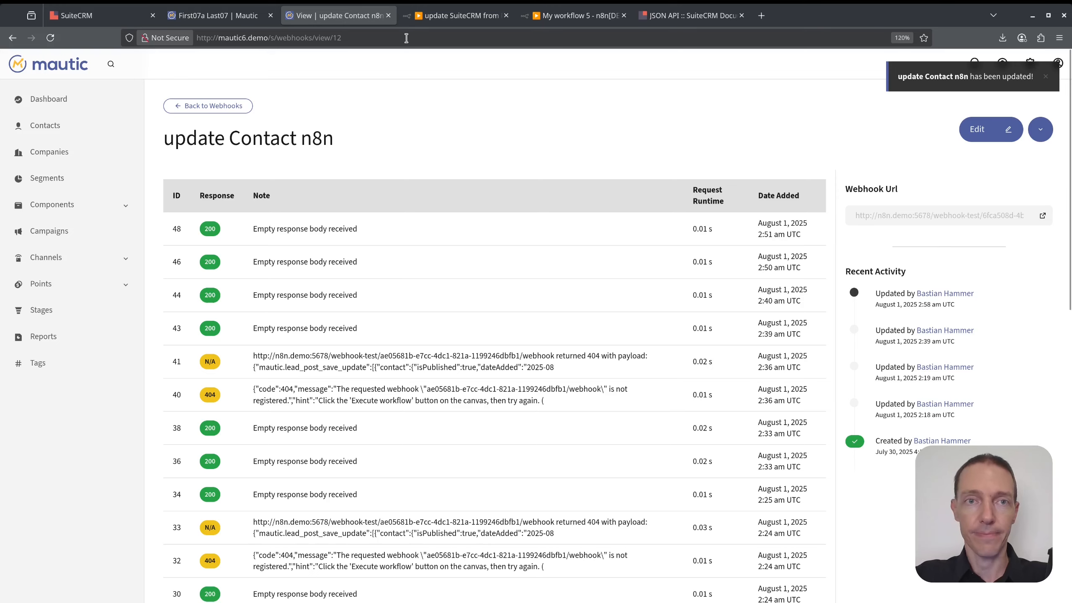
pyautogui.click(388, 15)
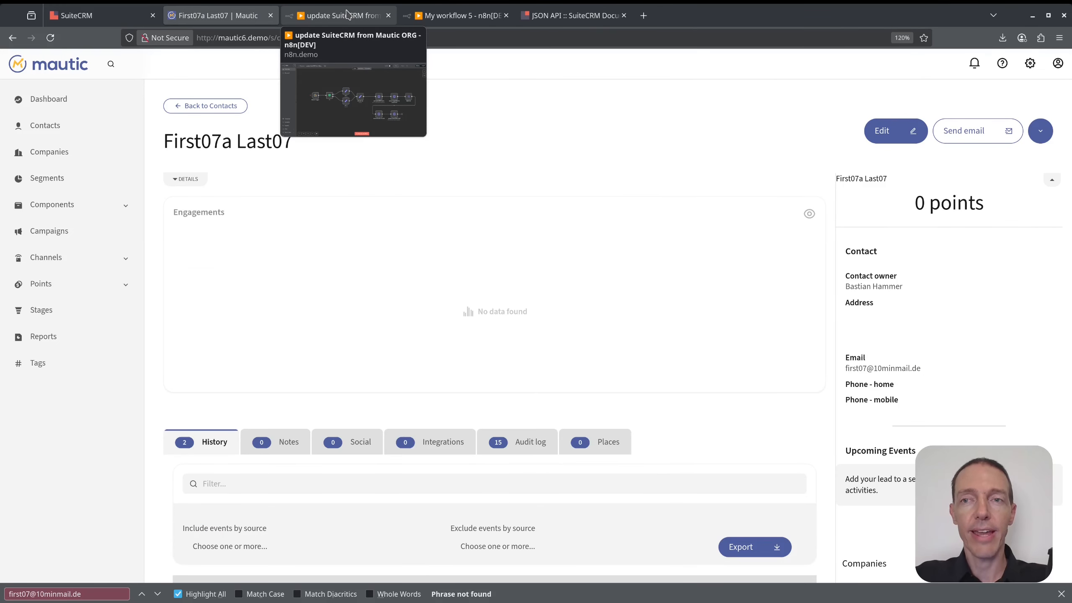
# Close the original workflow's tab and set the Mautic Trigger listening for a test event.
pyautogui.click(347, 13)
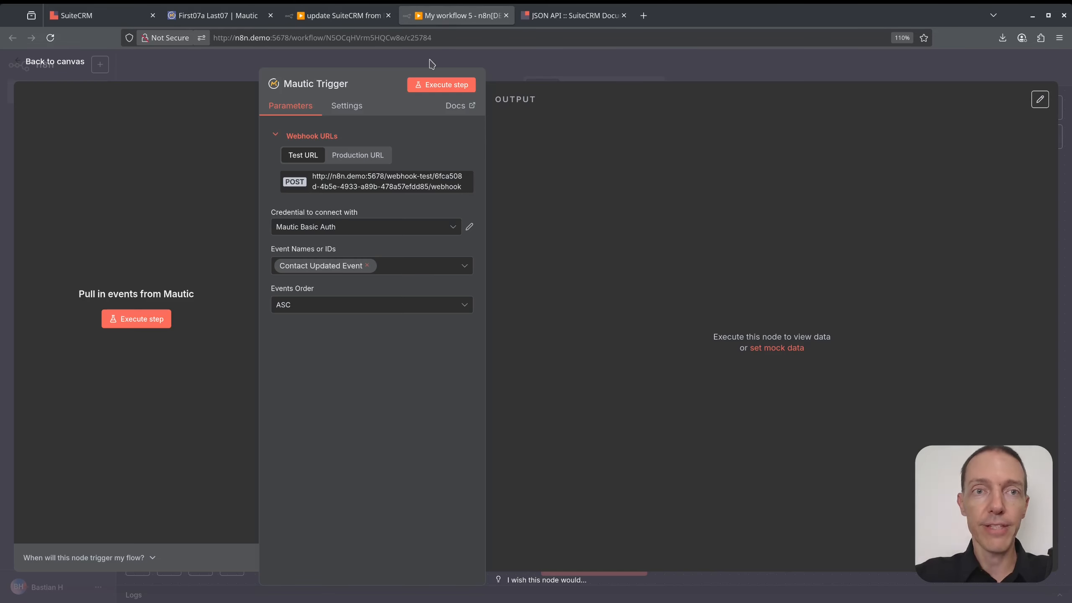
pyautogui.click(388, 16)
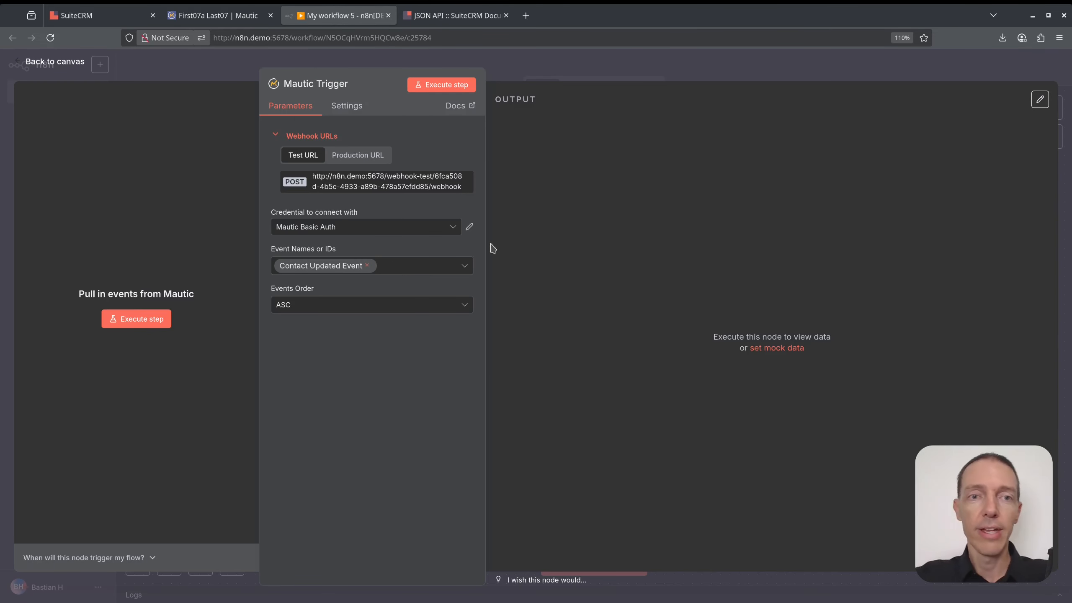
pyautogui.click(444, 86)
pyautogui.click(215, 15)
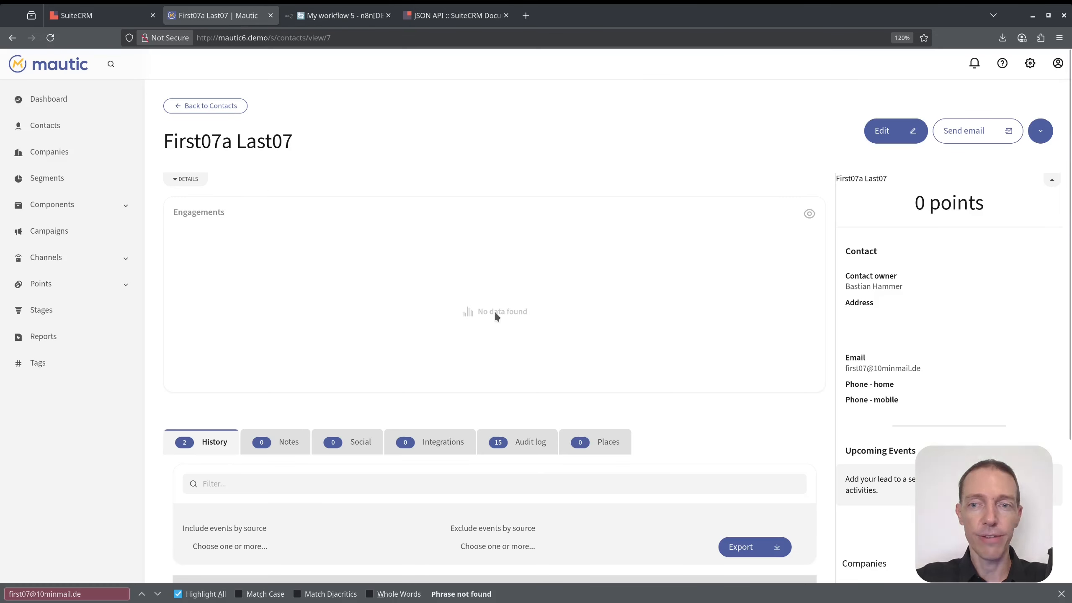
# Uncheck the contact's Email channel in the Contact Preference Center and save.
pyautogui.scroll(-5, 945, 220)
pyautogui.scroll(5, 944, 215)
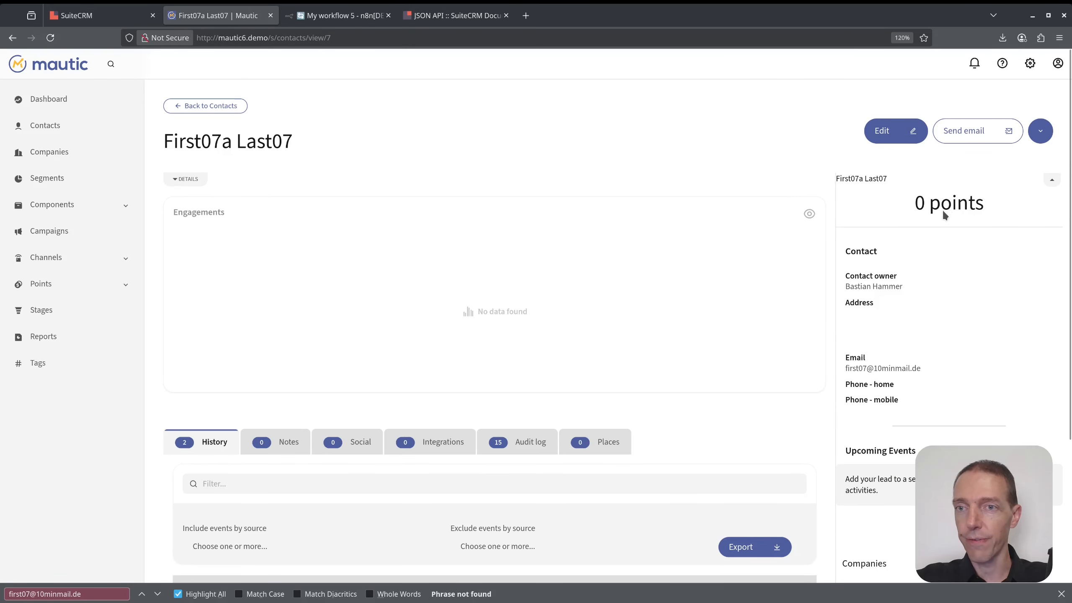
pyautogui.click(1041, 131)
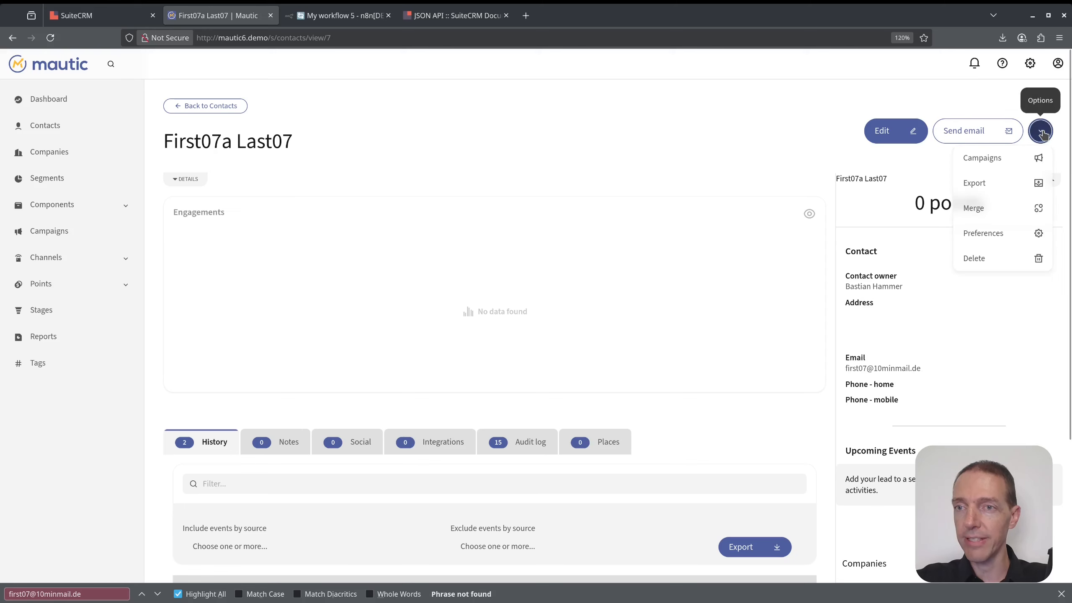
pyautogui.click(1002, 234)
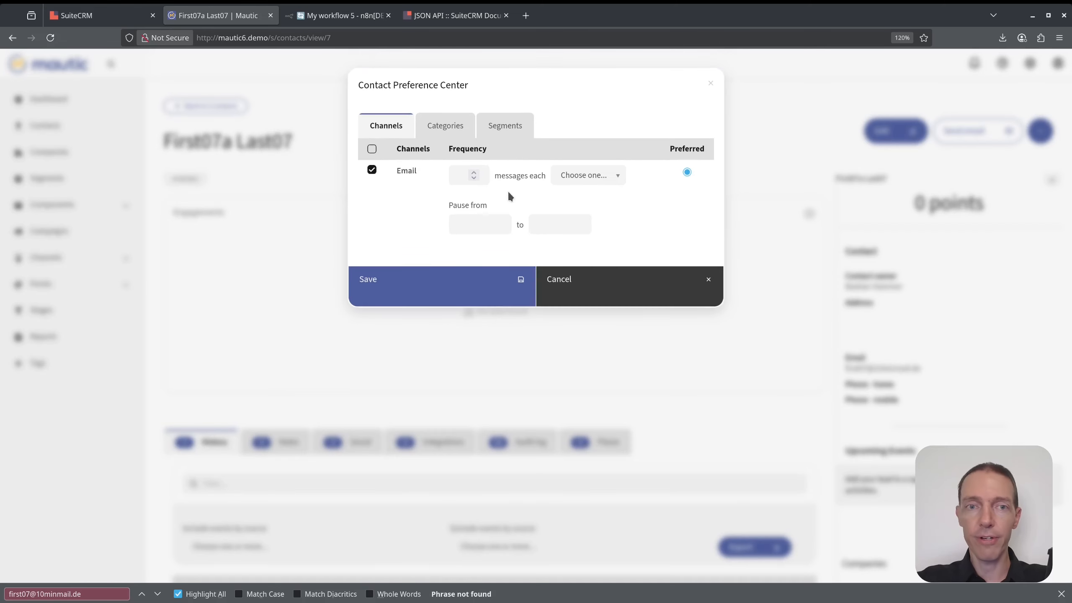
pyautogui.click(372, 170)
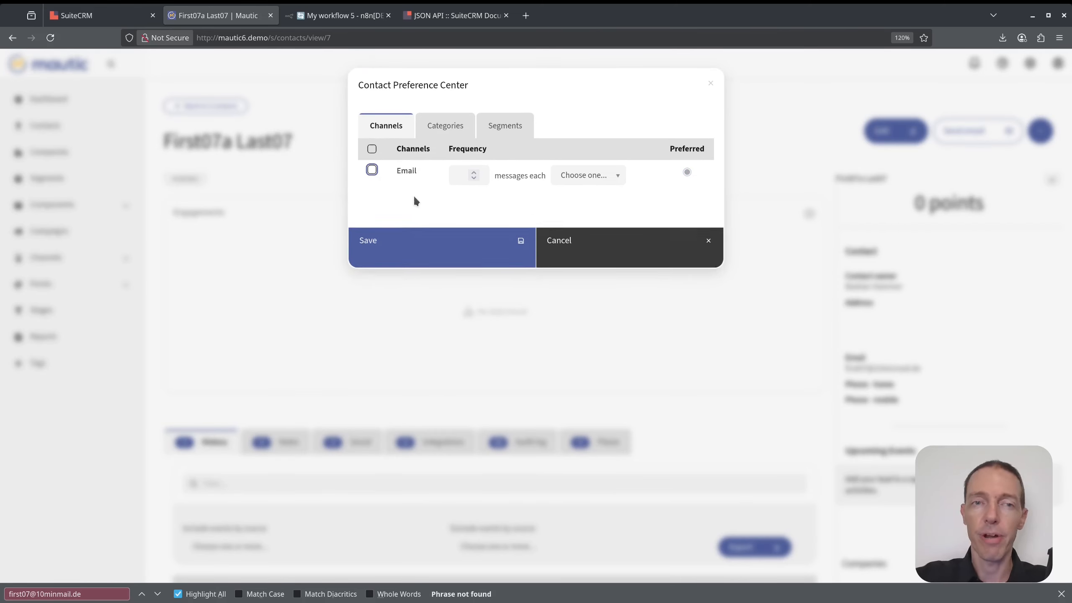
pyautogui.click(441, 248)
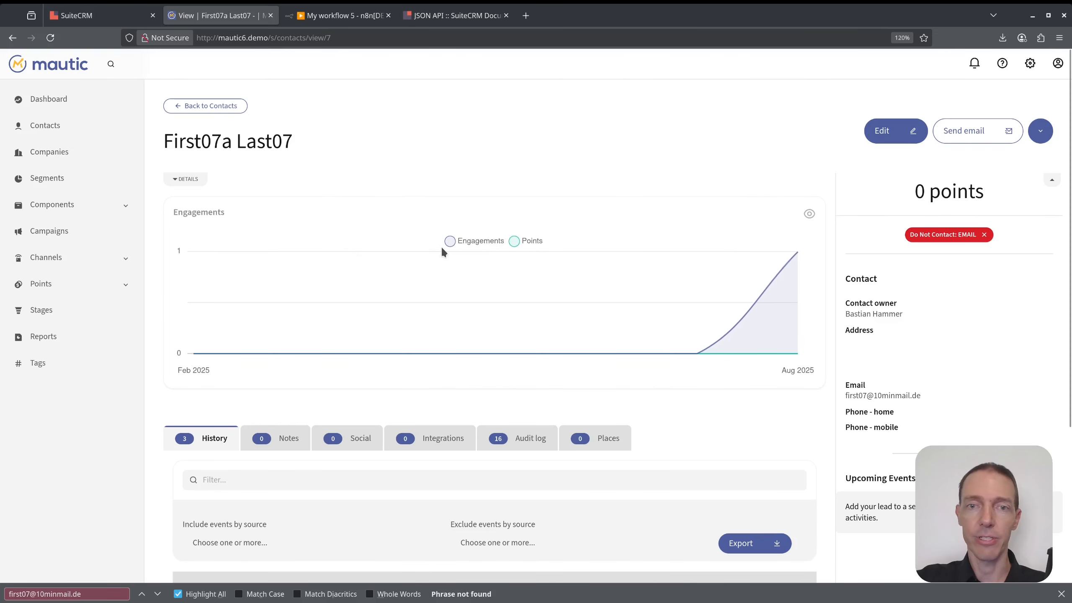
pyautogui.click(353, 16)
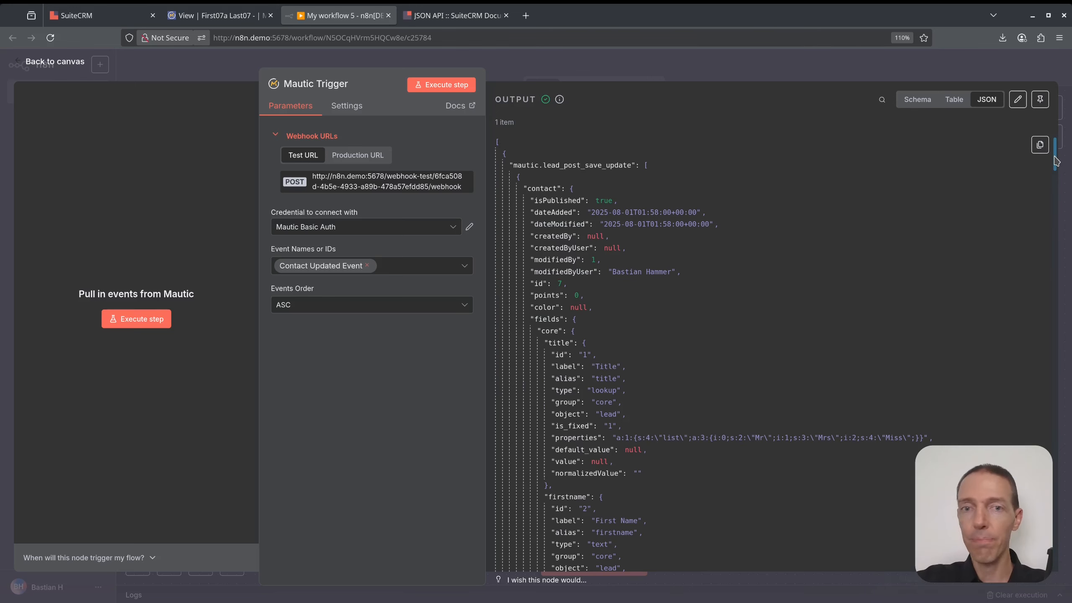
# Inspect the doNotContact email entry in the trigger's JSON output, then return to Mautic.
pyautogui.scroll(-15, 1031, 337)
pyautogui.scroll(-10, 1031, 337)
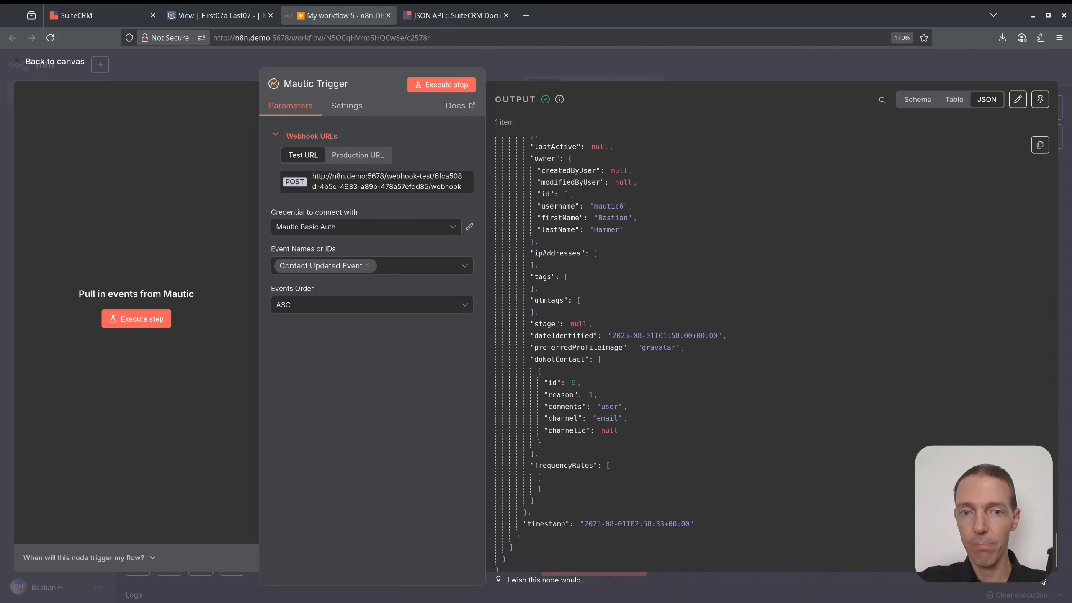
pyautogui.doubleClick(559, 359)
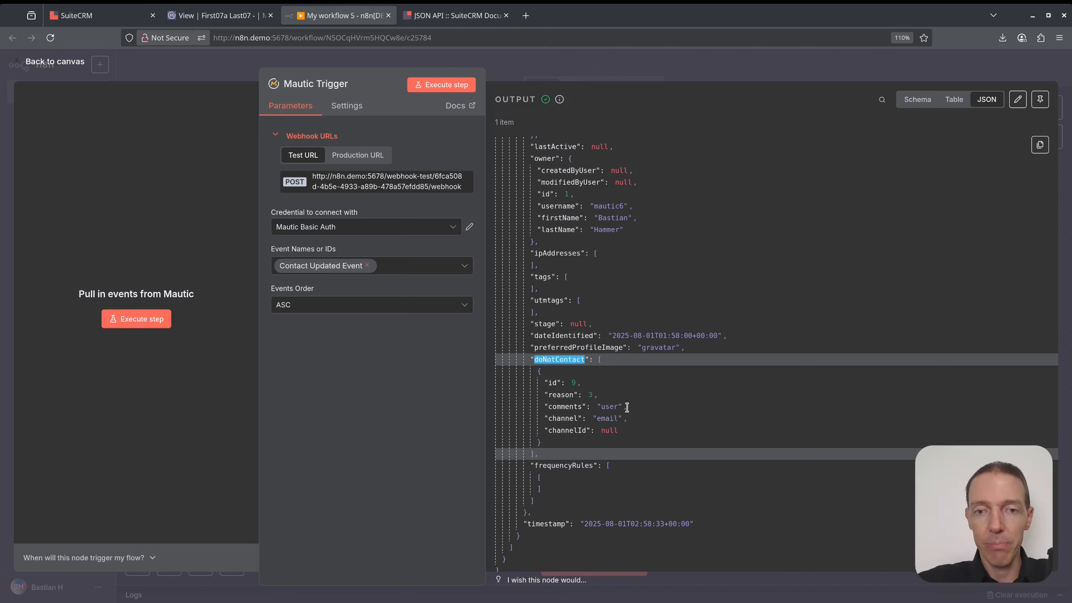
pyautogui.moveTo(542, 386); pyautogui.dragTo(634, 439)
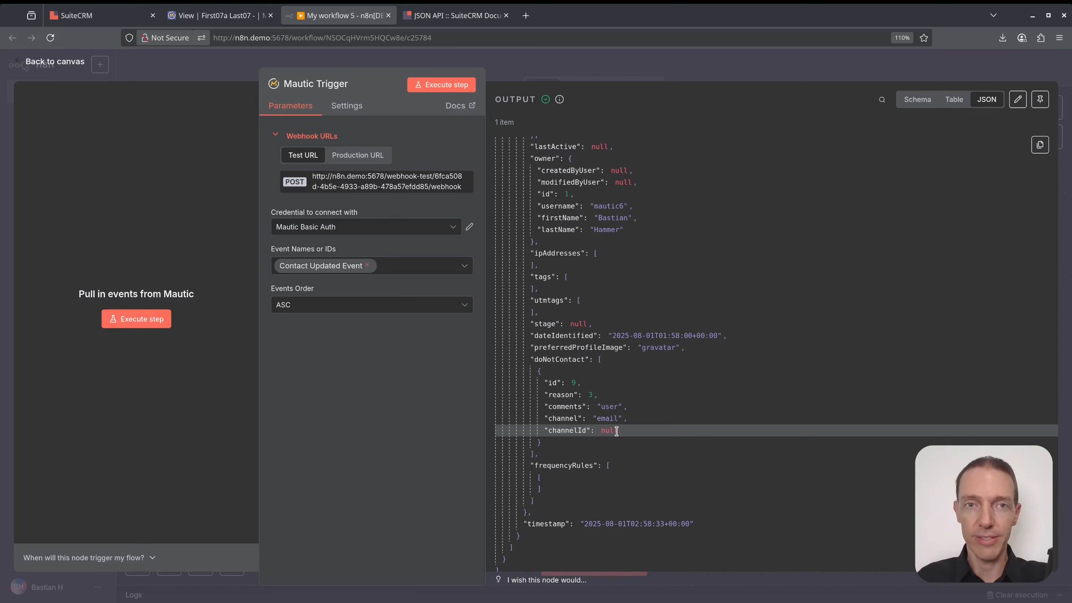
pyautogui.hotkey('ctrl', 'shift', 'Tab')
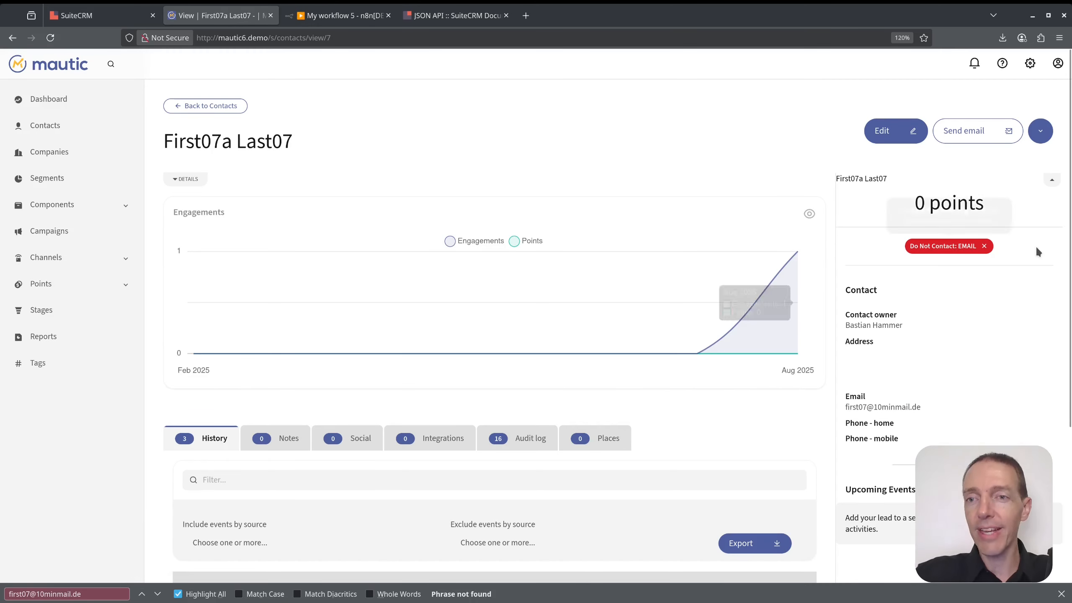
# Set the trigger listening, then remove the contact's Do Not Contact: EMAIL badge in Mautic.
pyautogui.hotkey('ctrl', 'Tab')
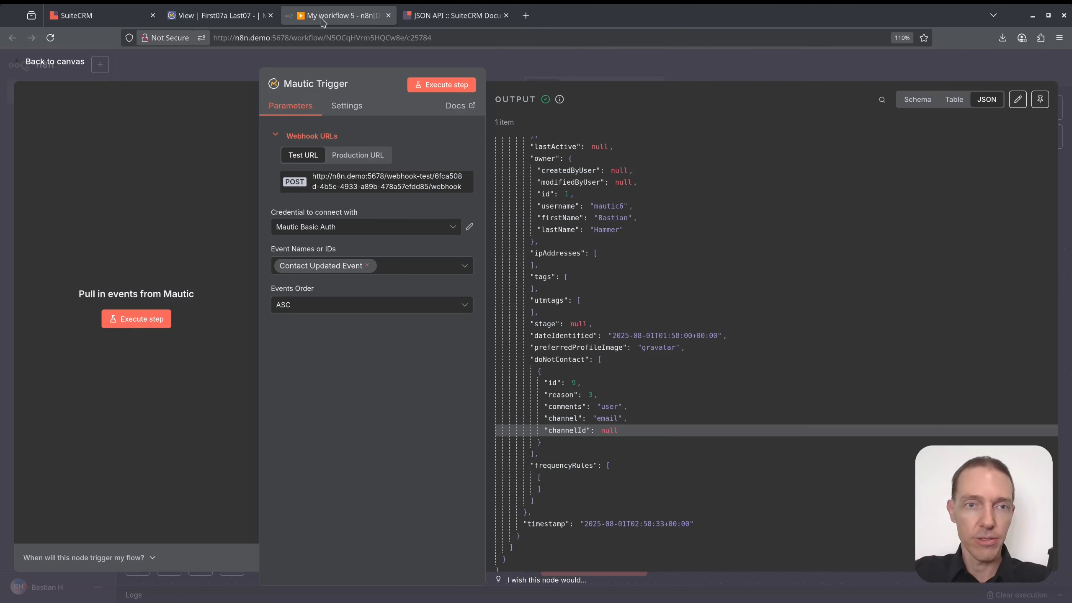
pyautogui.click(451, 92)
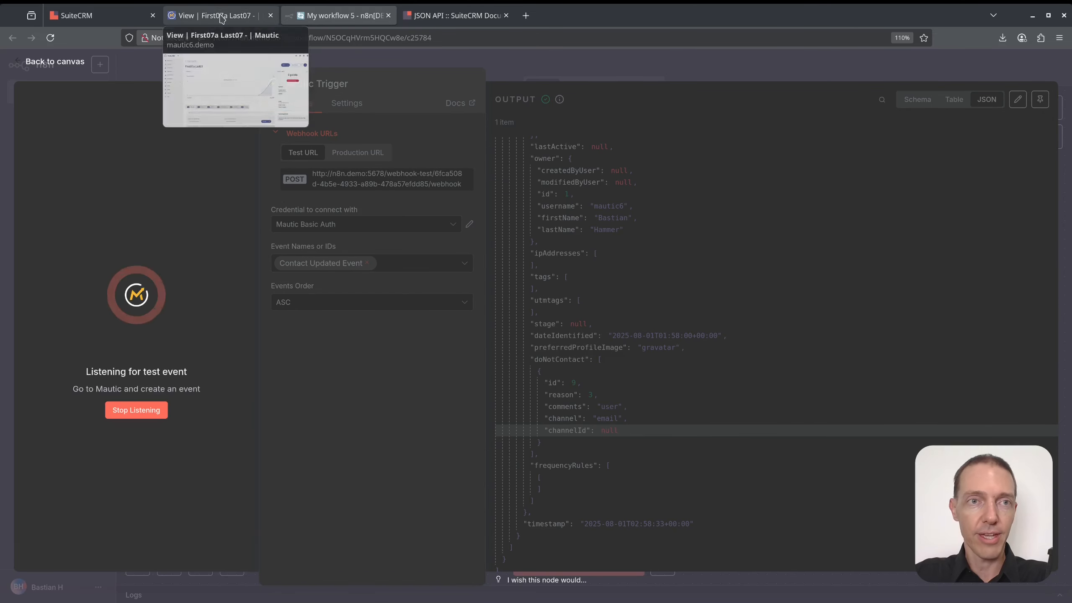
pyautogui.click(217, 16)
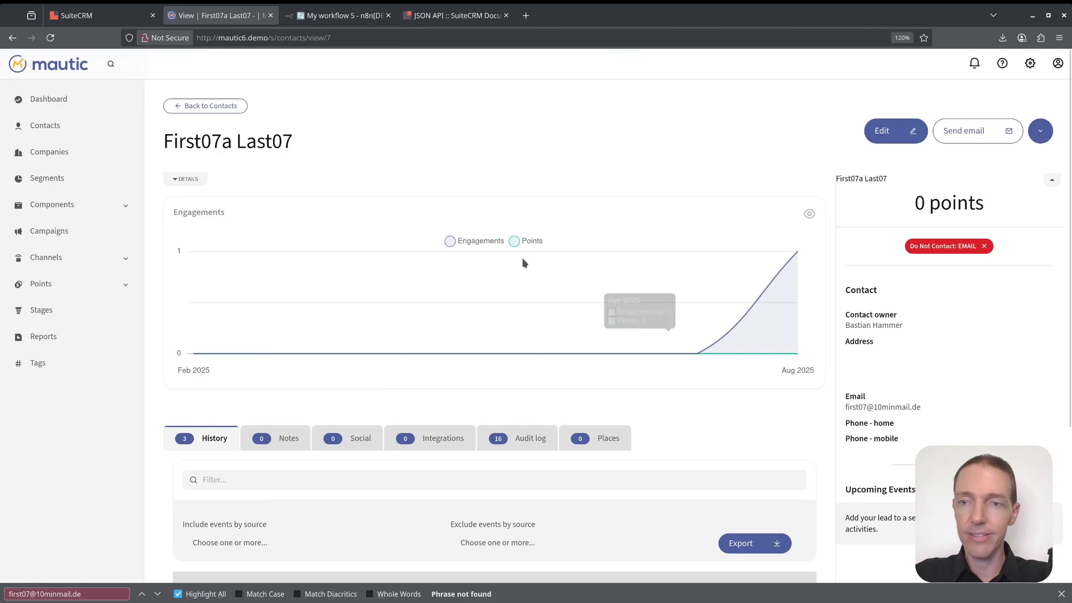
pyautogui.click(984, 248)
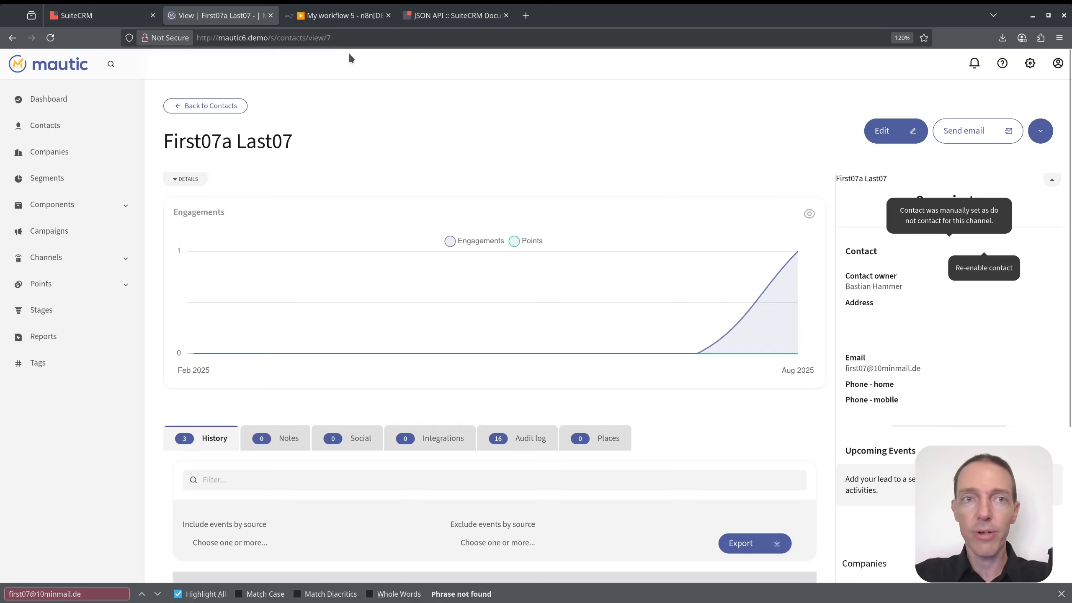
pyautogui.click(321, 14)
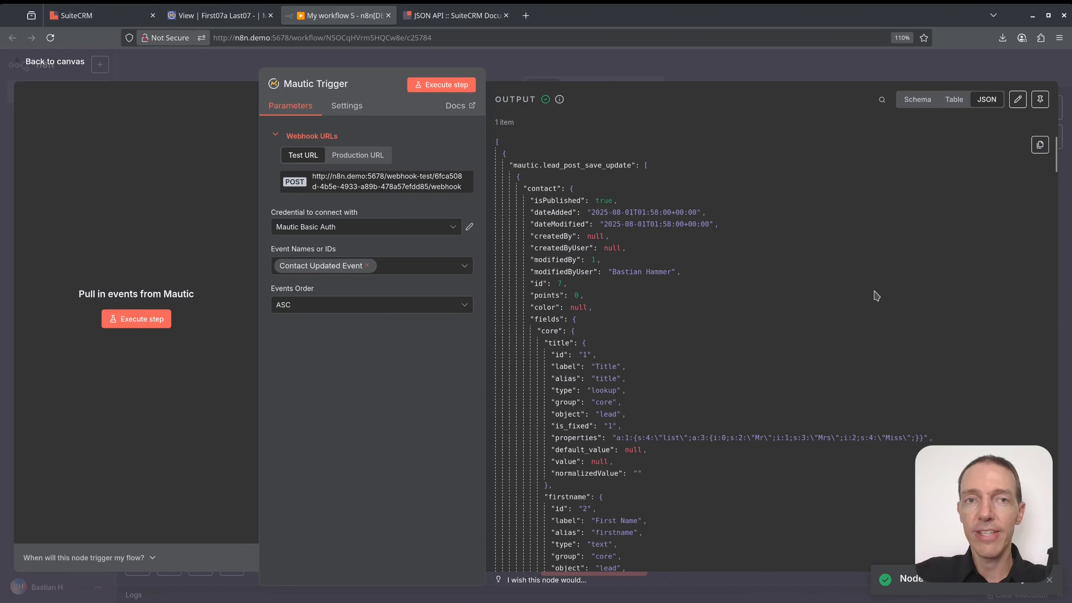
# Scroll the new event's JSON output to the empty doNotContact list, then return to the canvas.
pyautogui.hotkey('ctrl', 'a')
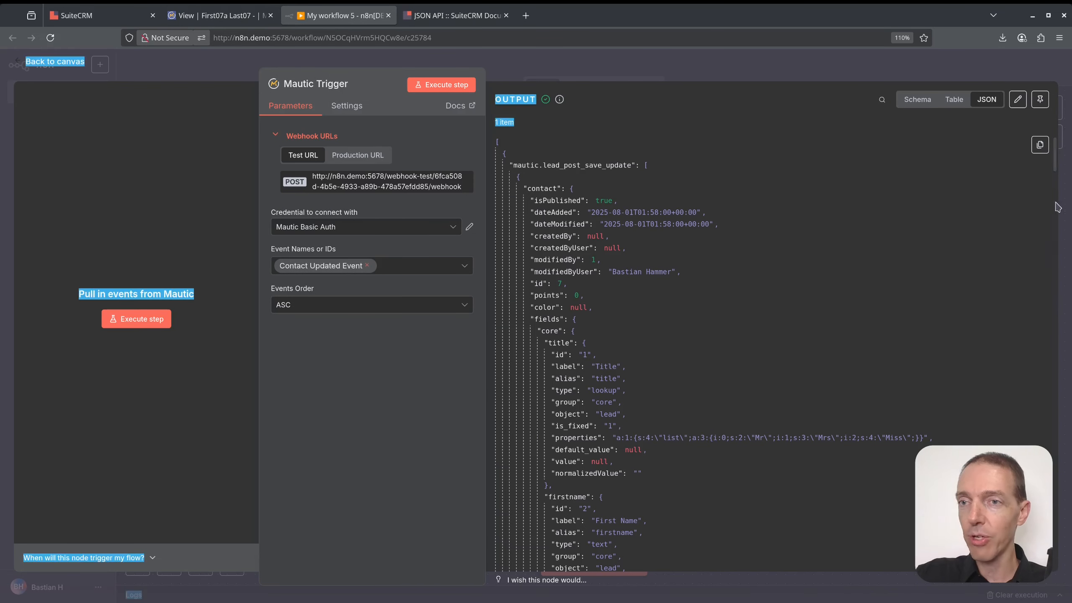
pyautogui.moveTo(1056, 146); pyautogui.dragTo(1053, 303)
pyautogui.click(1057, 183)
pyautogui.moveTo(1056, 189); pyautogui.dragTo(1054, 557)
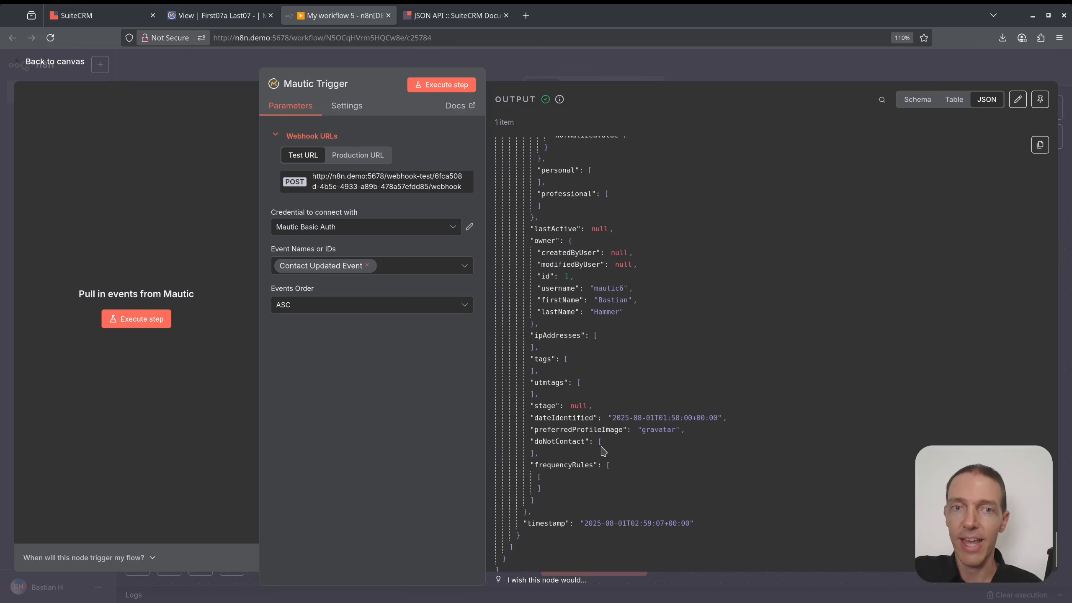
pyautogui.click(650, 69)
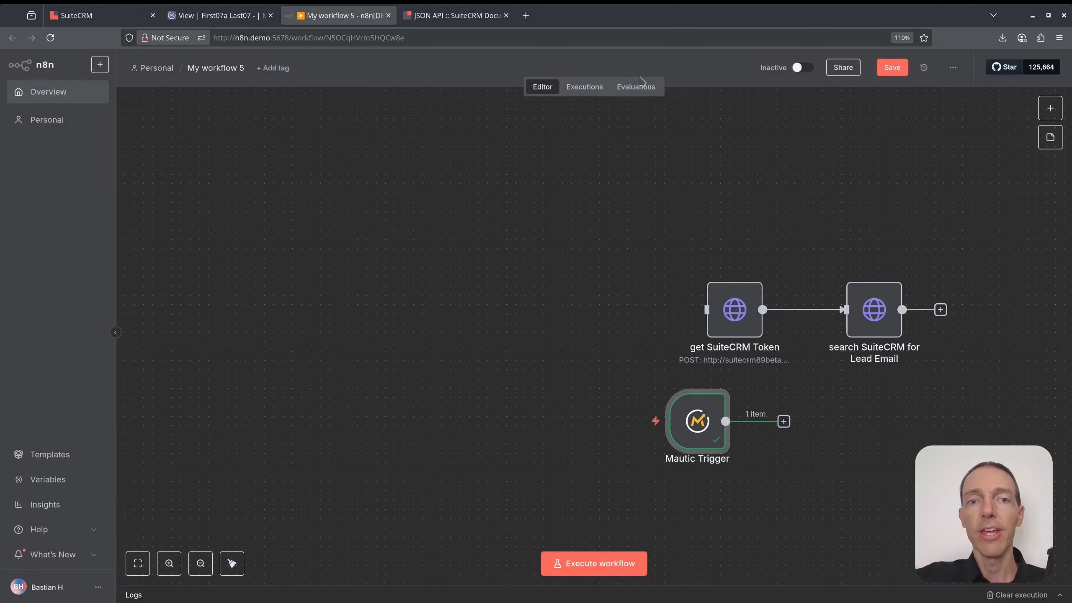
# Move the Mautic Trigger to the upper left and connect a new If node after it.
pyautogui.moveTo(710, 431); pyautogui.dragTo(295, 237)
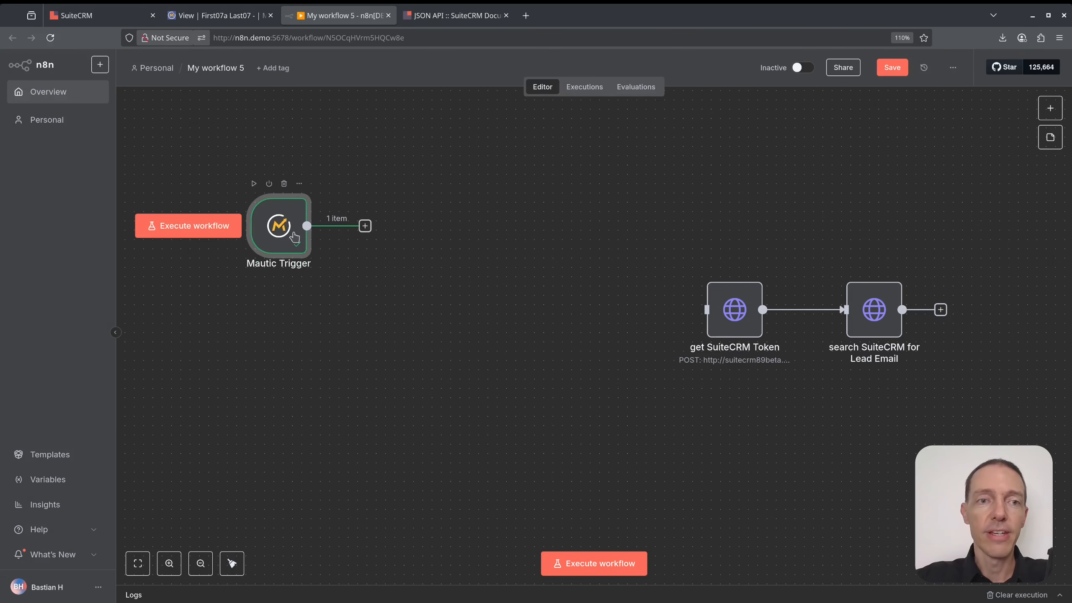
pyautogui.click(364, 227)
pyautogui.write('if')
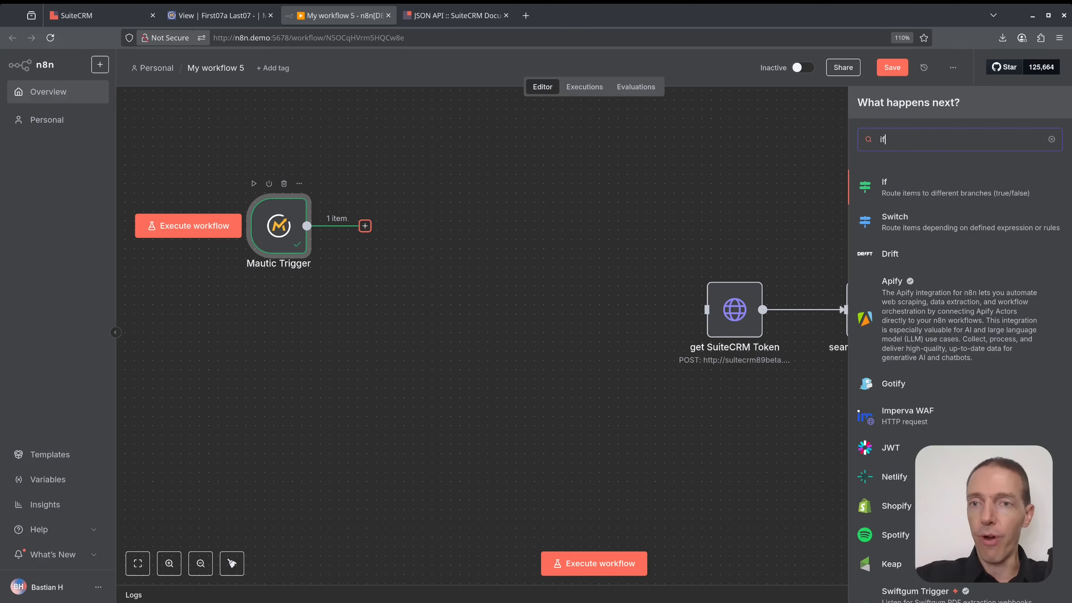
pyautogui.click(888, 191)
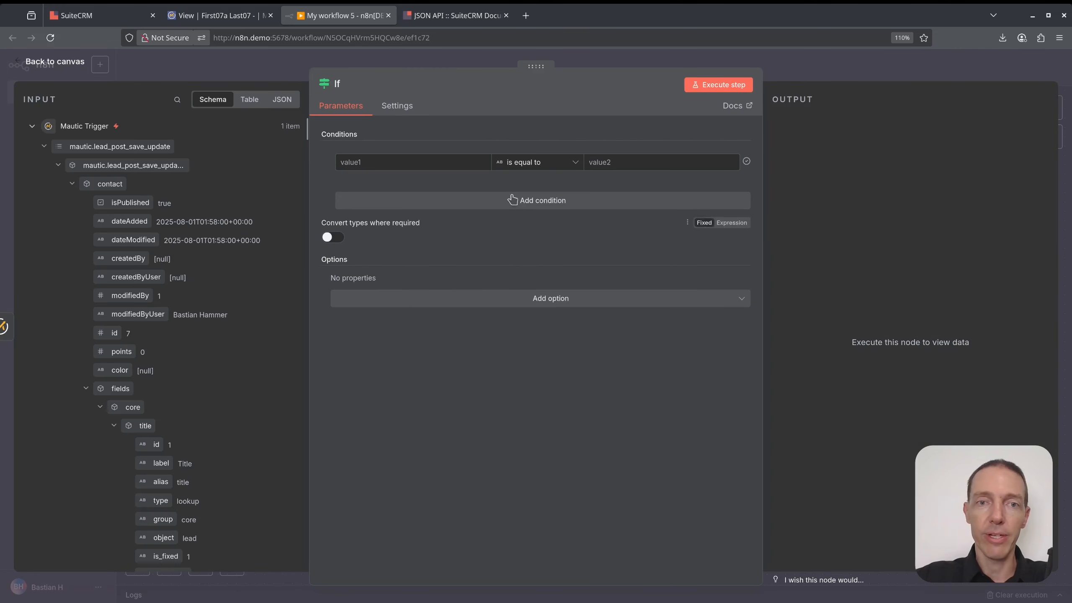
# Set the If condition to doNotContact Array 'is not empty' and test it.
pyautogui.click(88, 390)
pyautogui.scroll(-5, 113, 376)
pyautogui.moveTo(144, 455); pyautogui.dragTo(423, 165)
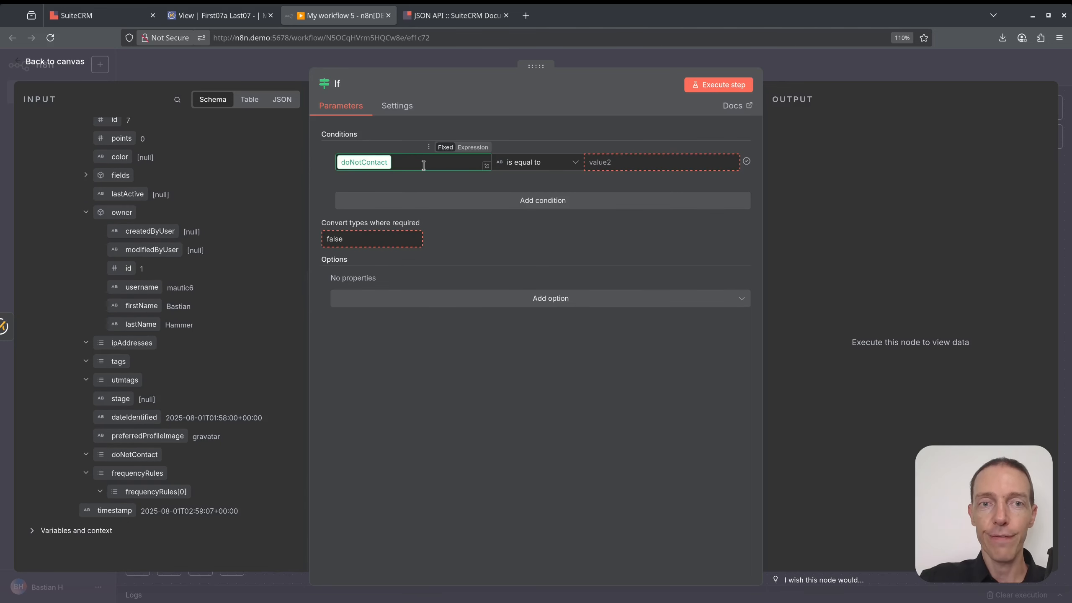
pyautogui.click(573, 168)
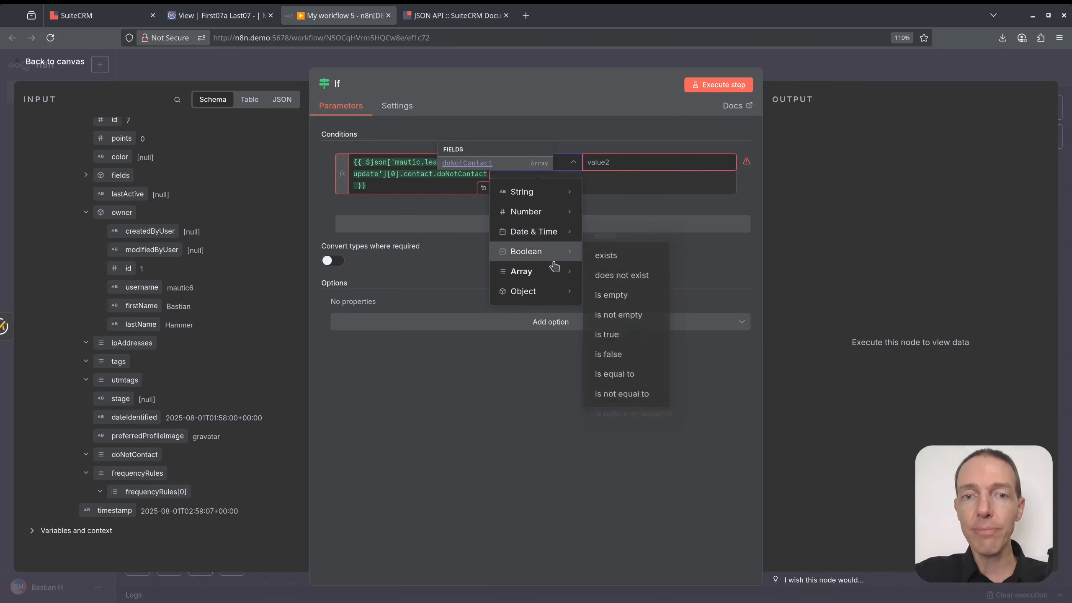
pyautogui.moveTo(549, 269)
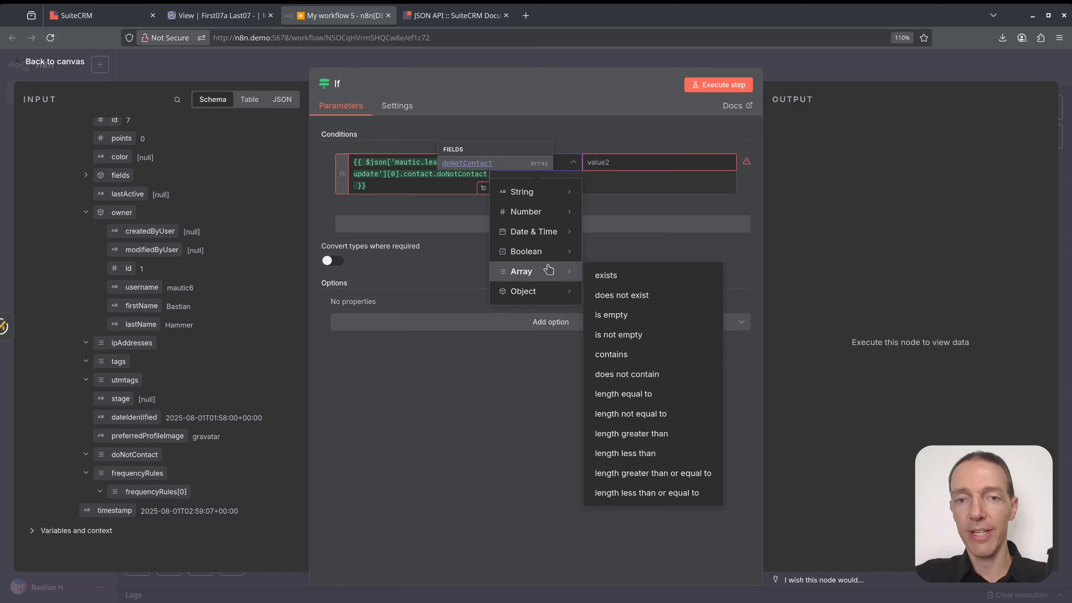
pyautogui.click(652, 338)
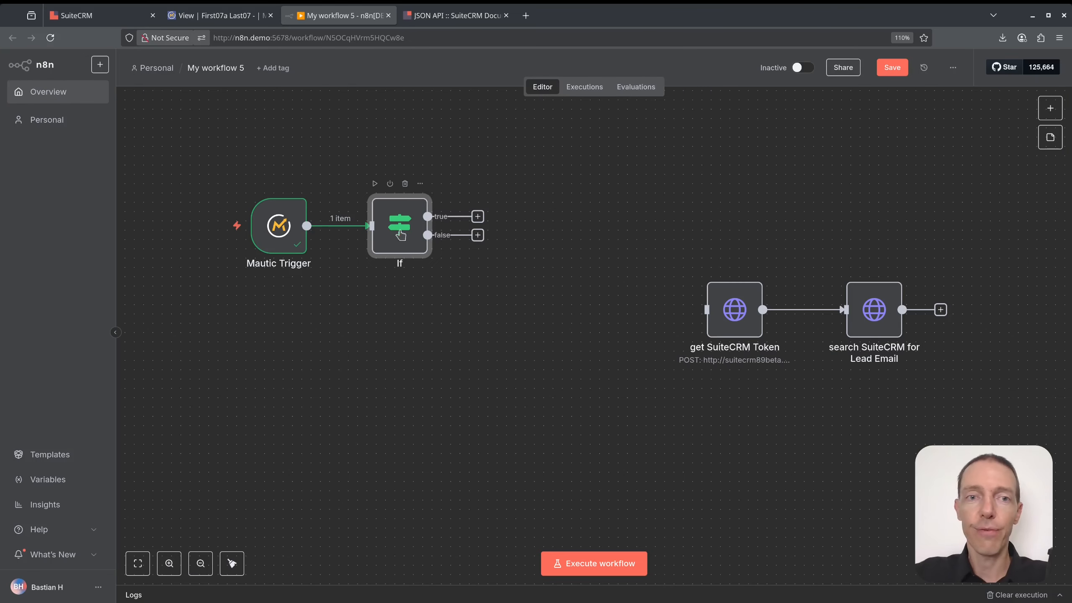
pyautogui.click(375, 184)
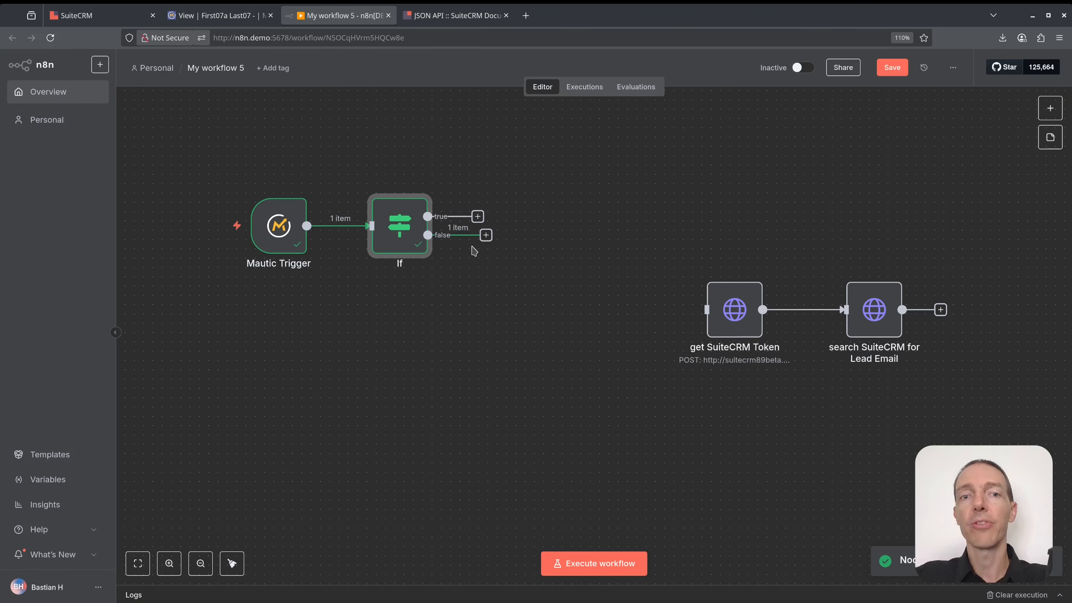
# Add an Edit Fields (Set) node to the If node's false branch.
pyautogui.click(486, 235)
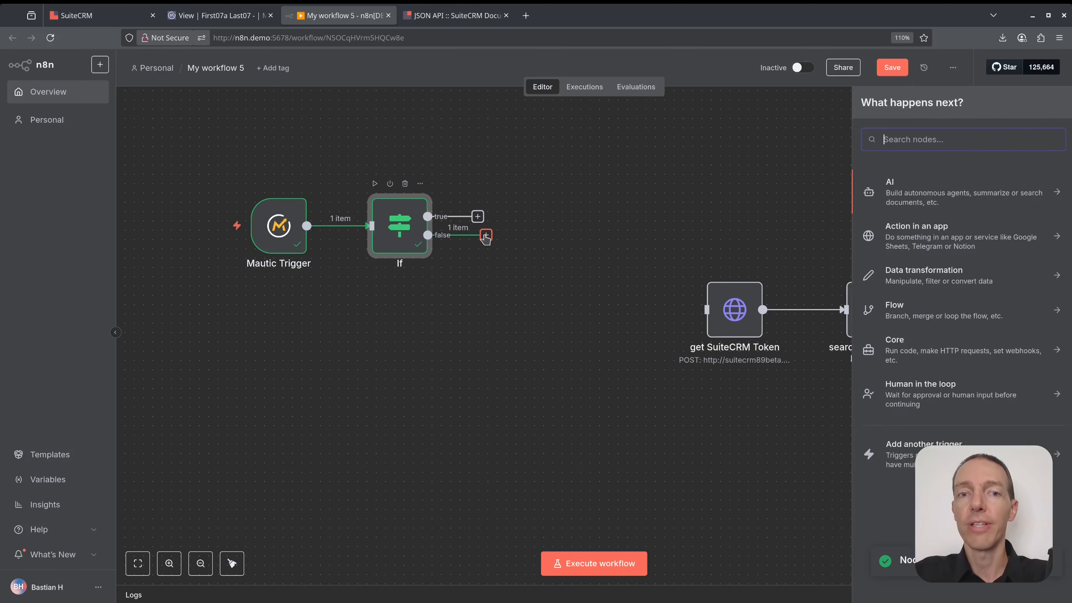
pyautogui.write('edit')
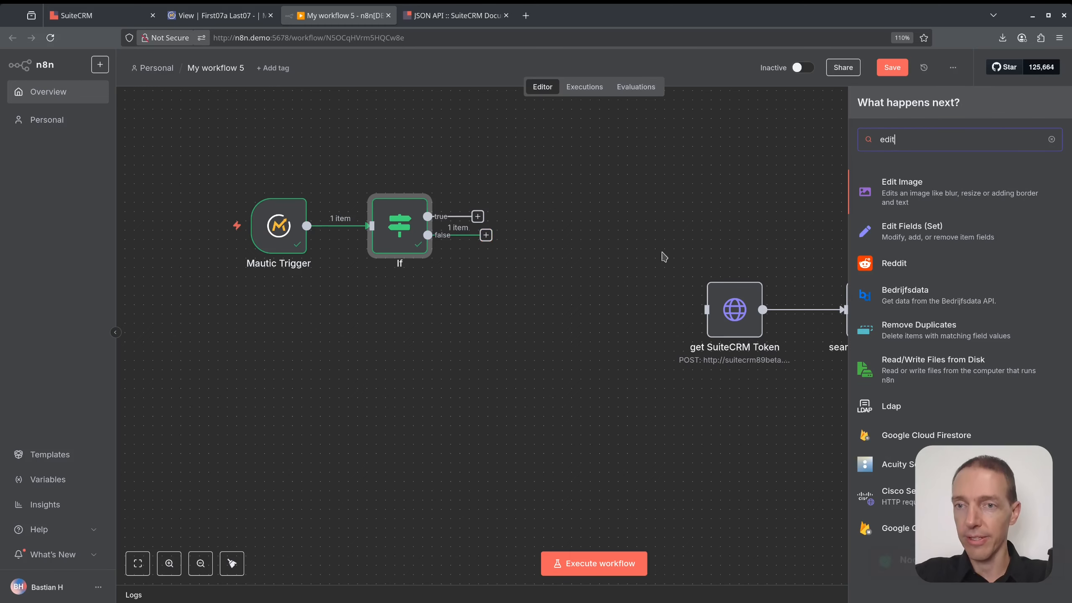
pyautogui.click(940, 238)
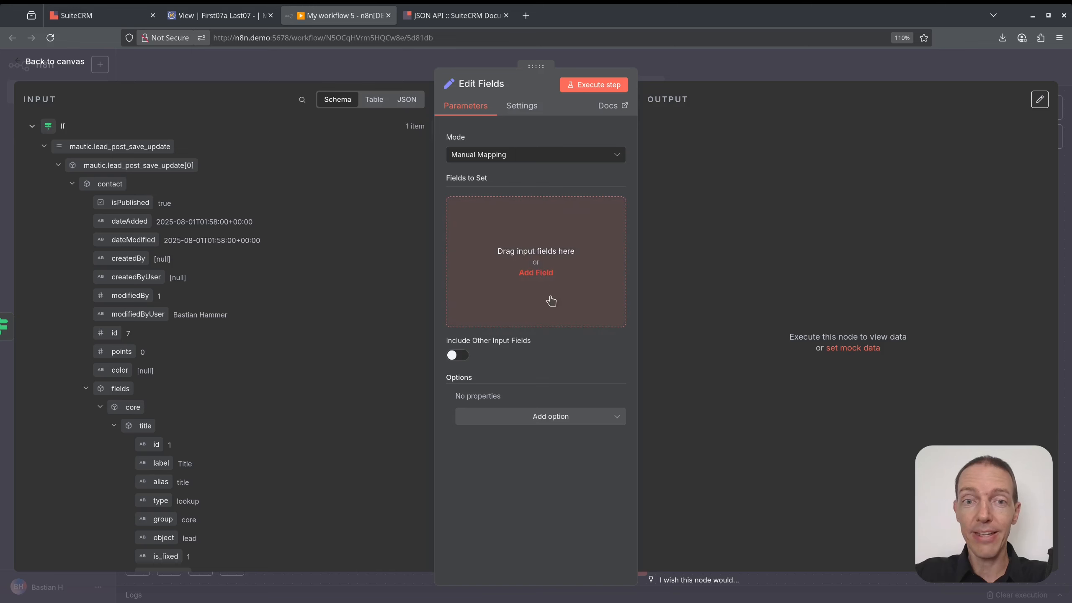
# Add a Number field email_opt_out set to 0, then check the Mautic contact.
pyautogui.click(543, 274)
pyautogui.write('email_opt_out')
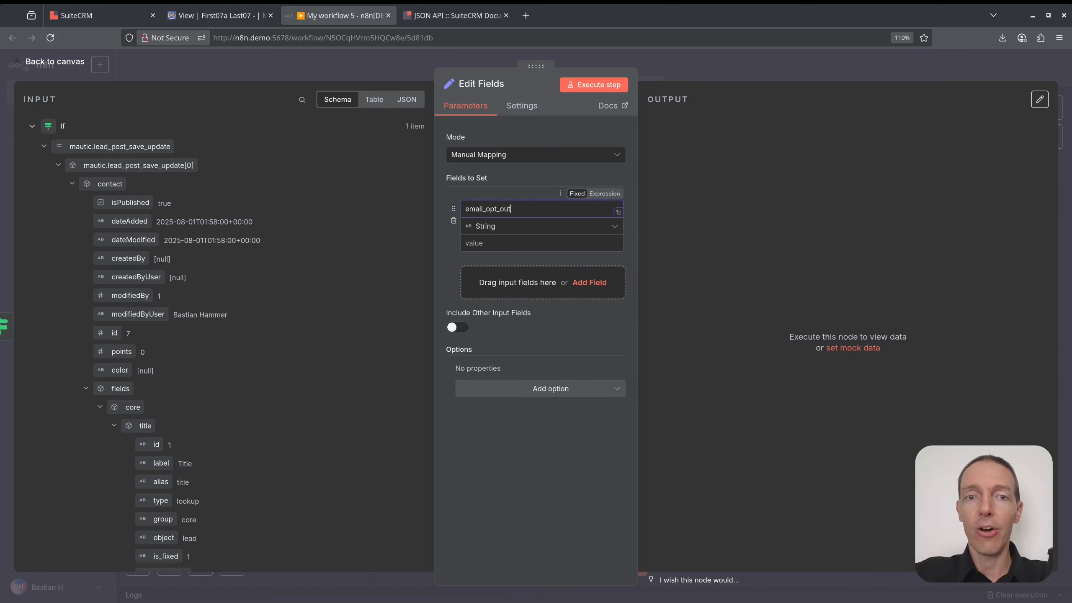
pyautogui.click(525, 230)
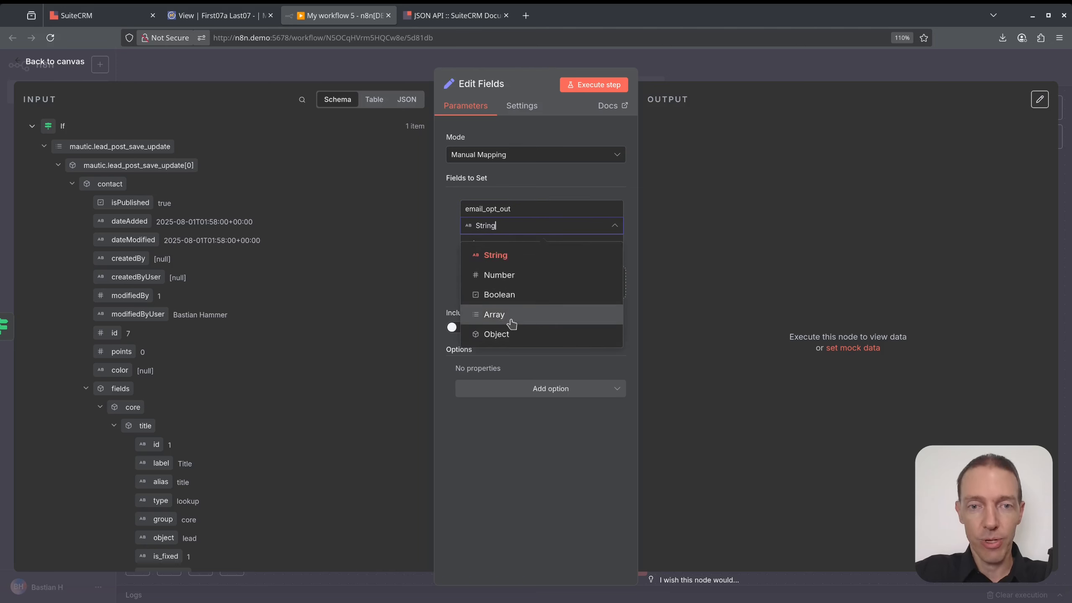
pyautogui.click(490, 275)
pyautogui.click(494, 244)
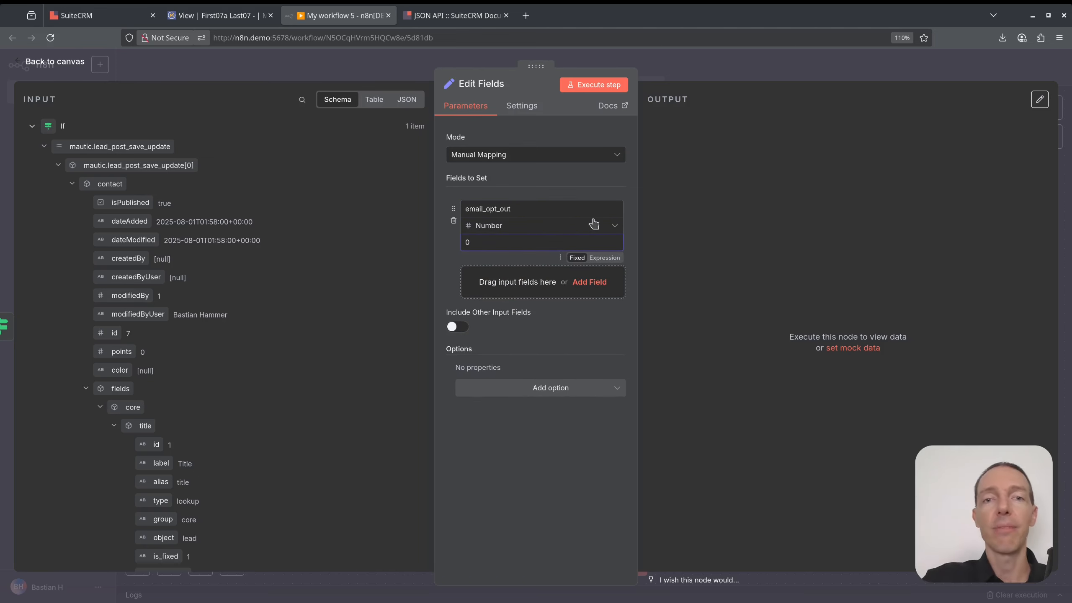
pyautogui.click(674, 73)
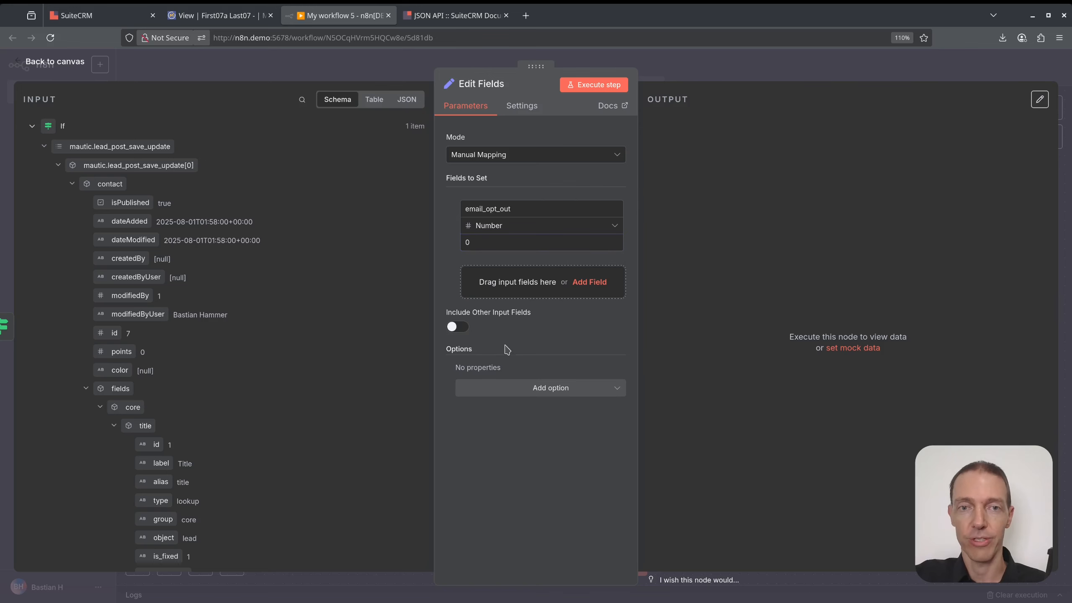
pyautogui.click(739, 72)
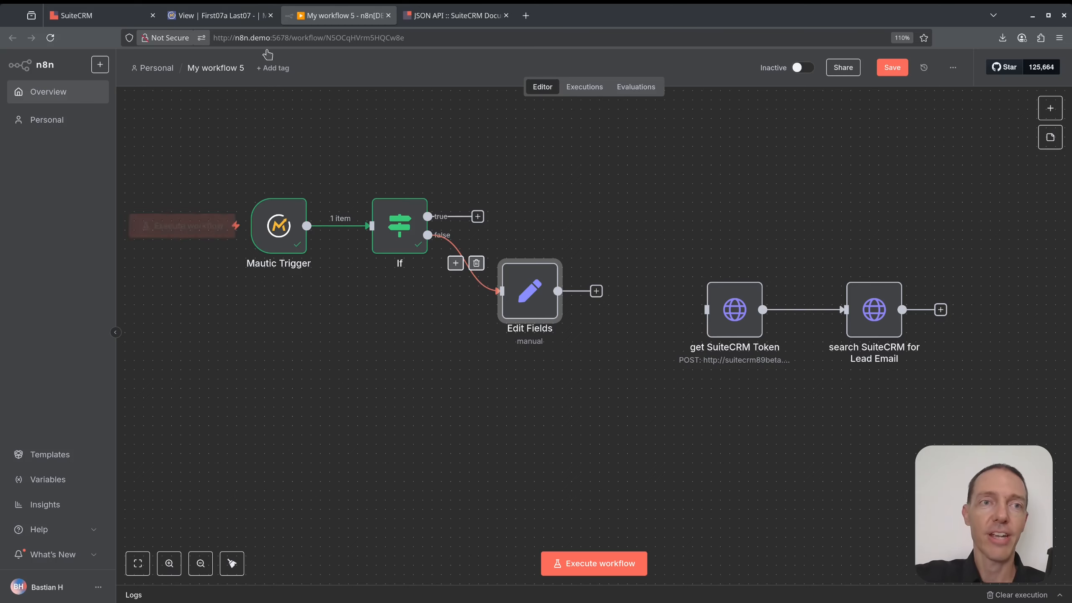
pyautogui.click(218, 15)
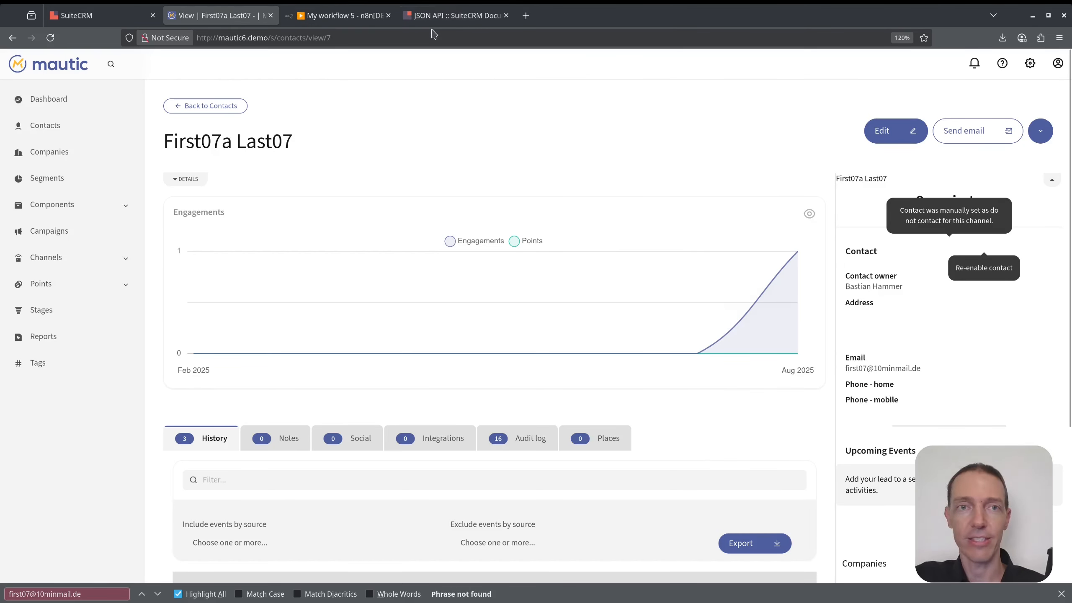
# Rename the Edit Fields node to 'set opt-in'.
pyautogui.click(339, 15)
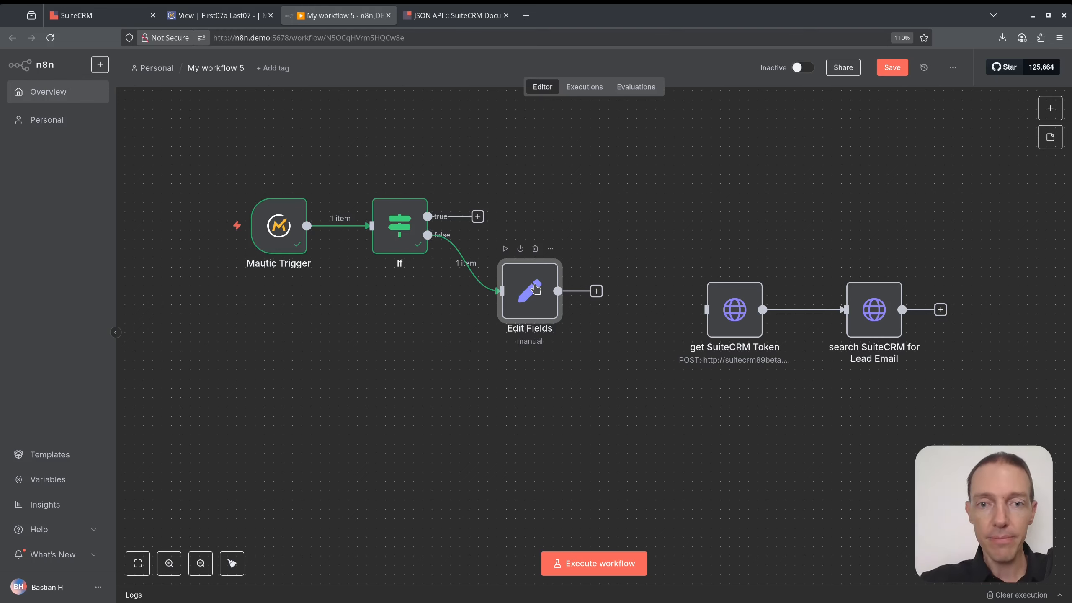
pyautogui.press('F2')
pyautogui.write('set opt-in')
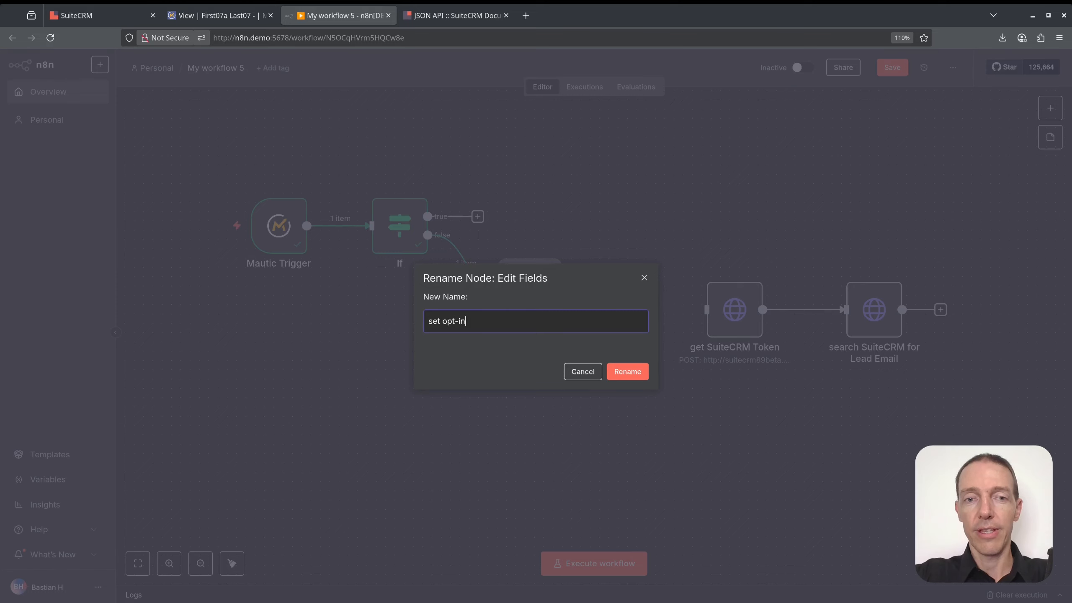
pyautogui.press('Return')
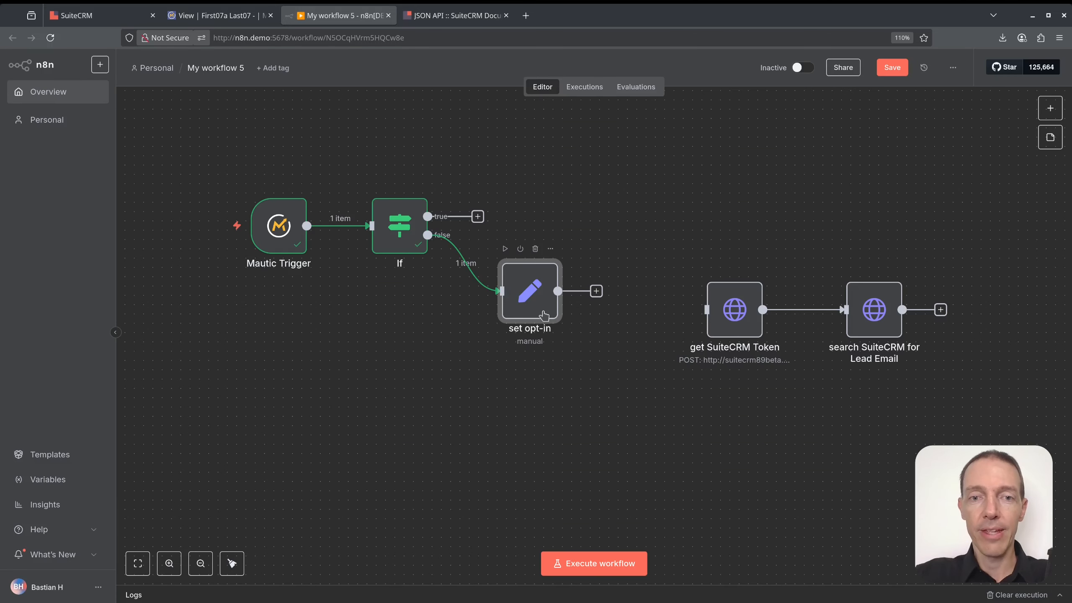
# Duplicate it onto the If's true branch and rename the copy 'set opt-out'.
pyautogui.hotkey('ctrl', 'd')
pyautogui.moveTo(582, 361); pyautogui.dragTo(520, 199)
pyautogui.press('F2')
pyautogui.press('End')
pyautogui.hotkey('shift', 'Left')
pyautogui.write('out')
pyautogui.press('Return')
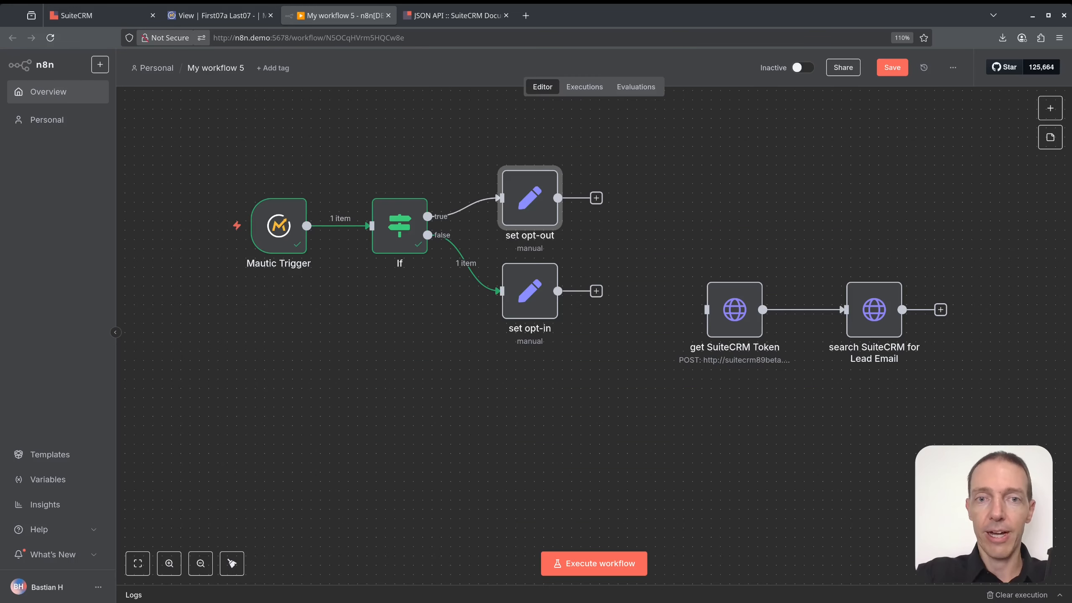
# Change the set opt-out node's email_opt_out value from 0 to 1.
pyautogui.doubleClick(536, 199)
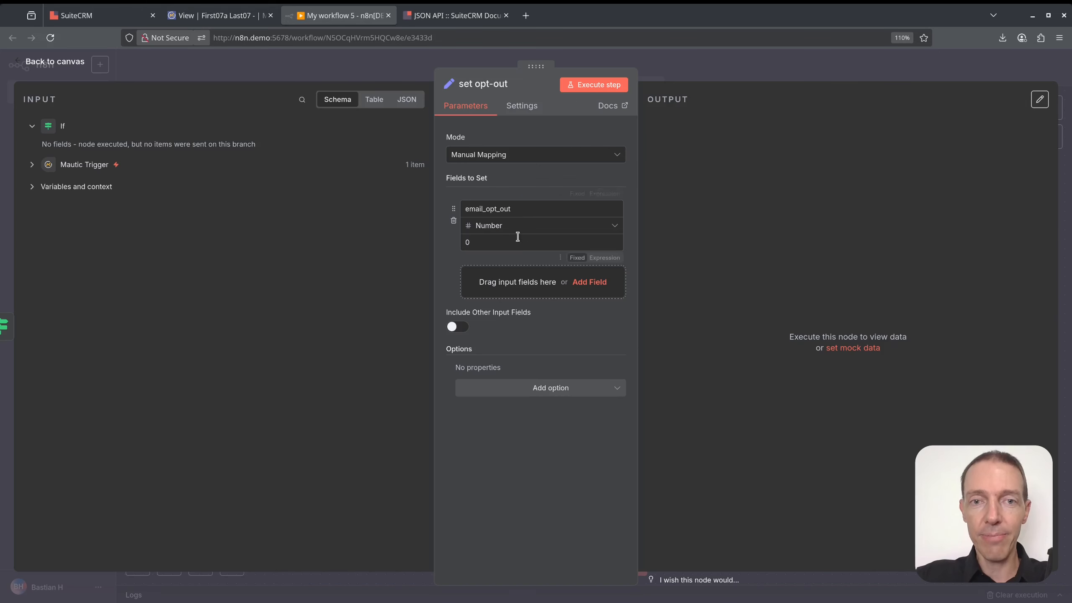
pyautogui.moveTo(486, 242); pyautogui.dragTo(428, 250)
pyautogui.write('1')
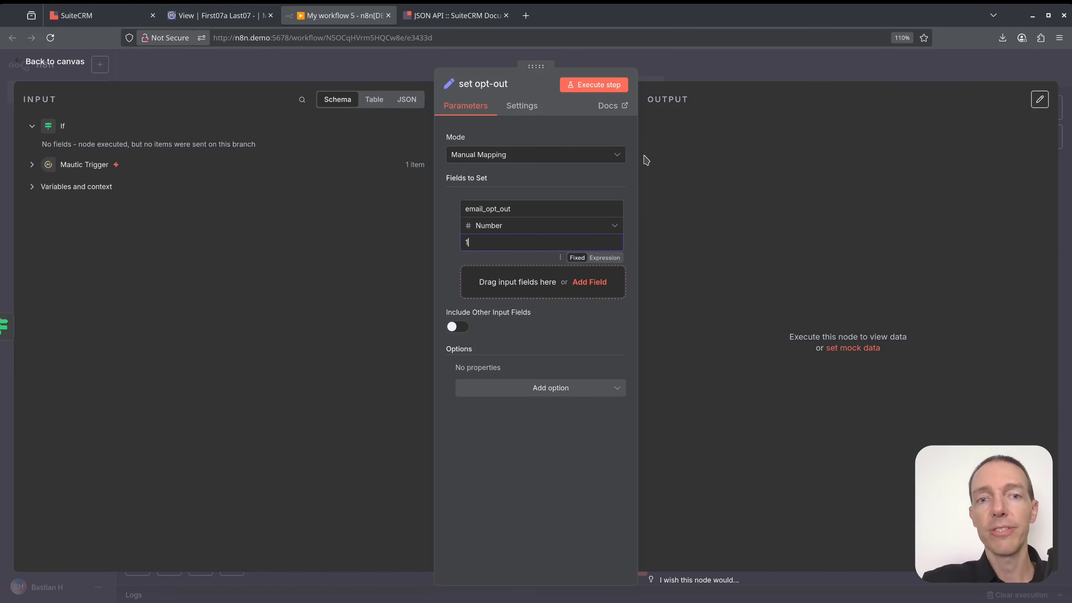
pyautogui.click(672, 79)
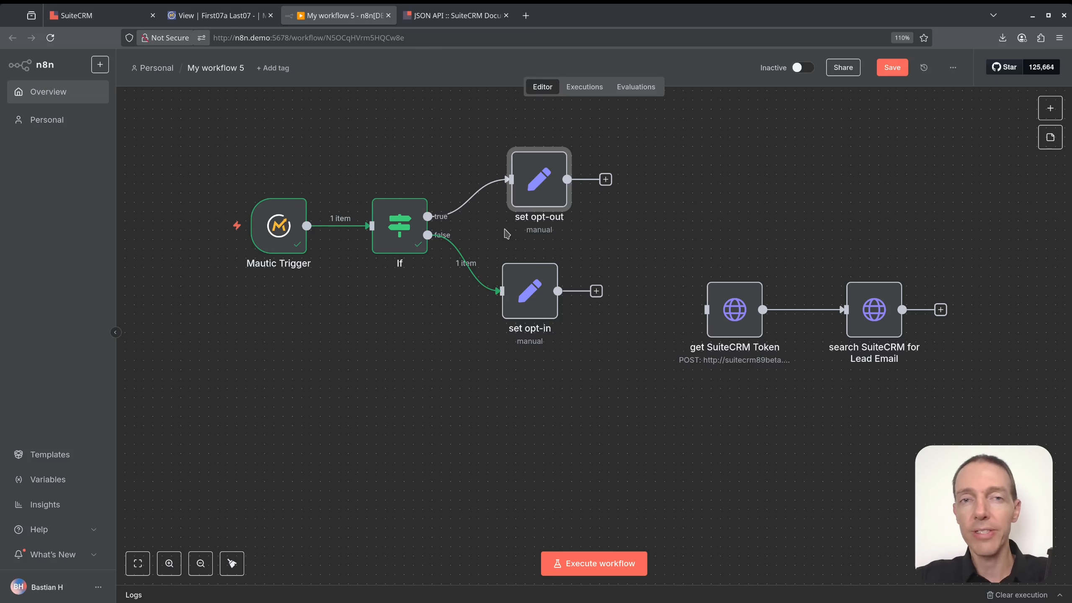
# Spread the nodes apart, moving both SuiteCRM request nodes further right.
pyautogui.moveTo(538, 186); pyautogui.dragTo(529, 186)
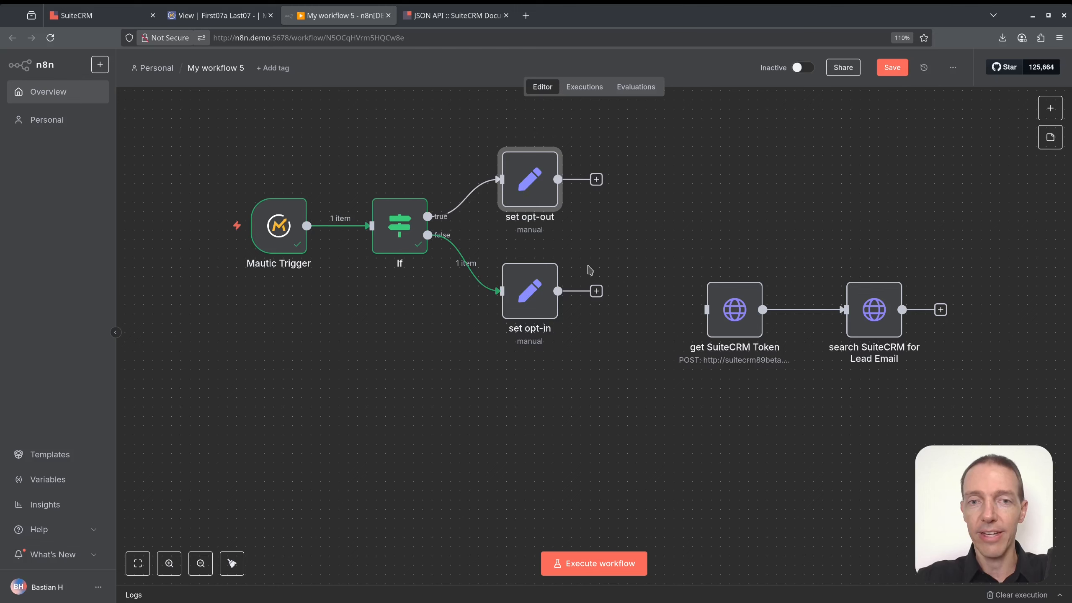
pyautogui.moveTo(654, 237); pyautogui.dragTo(983, 393)
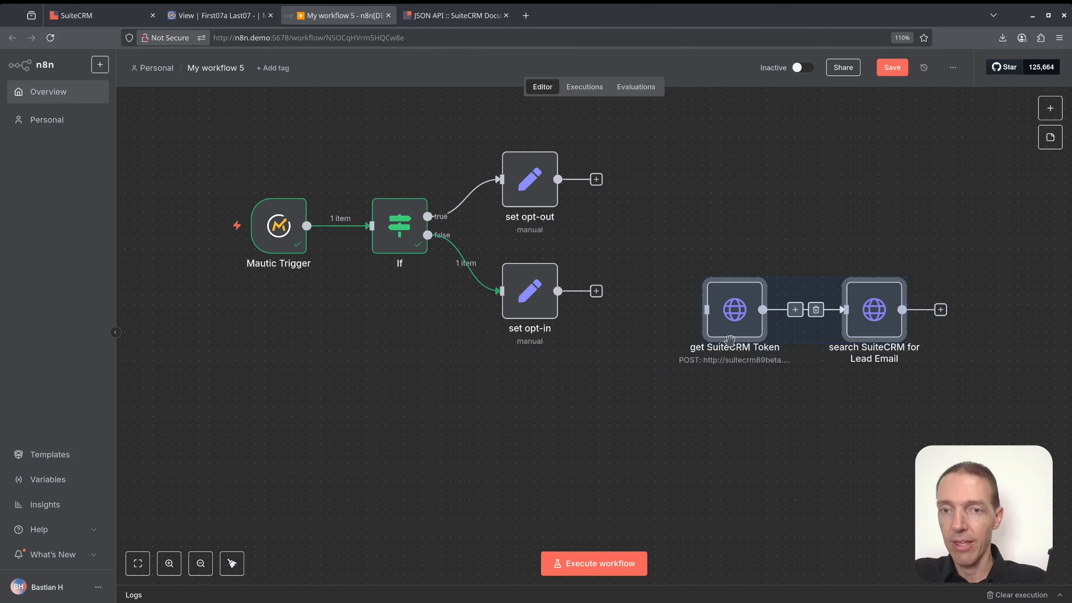
pyautogui.moveTo(734, 318); pyautogui.dragTo(873, 328)
pyautogui.moveTo(718, 293); pyautogui.dragTo(649, 327)
pyautogui.click(610, 273)
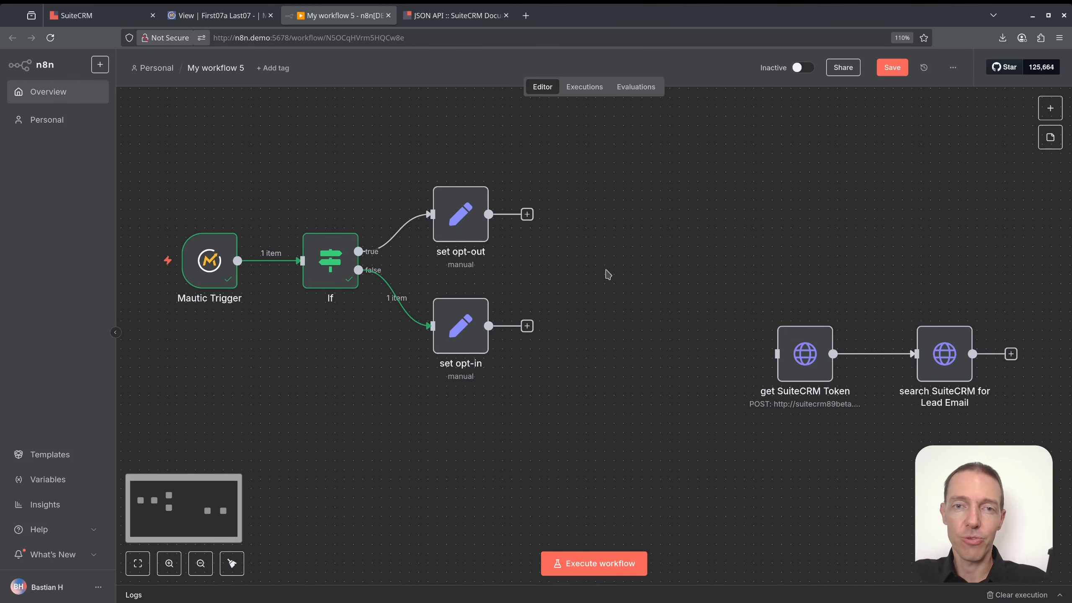
pyautogui.click(527, 326)
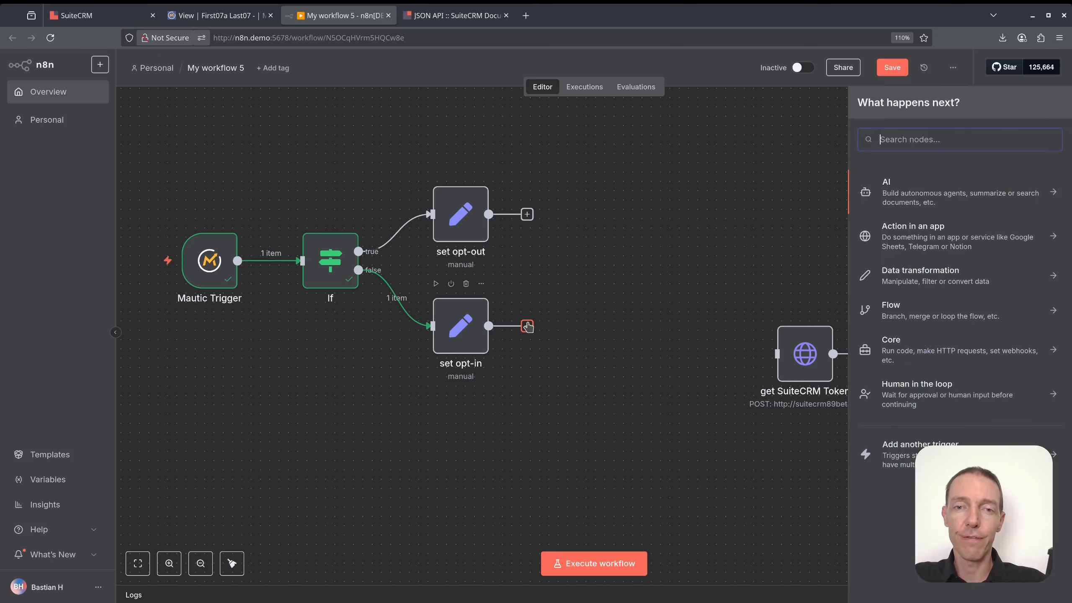
# Add an Edit Fields (Set) node after set opt-in and load its input data.
pyautogui.write('edit')
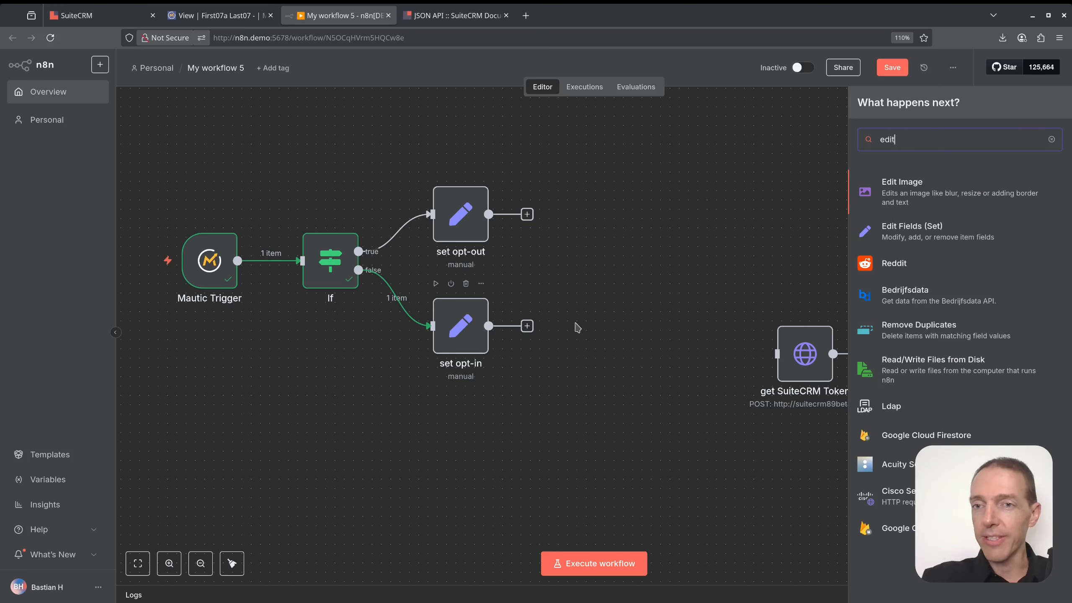
pyautogui.click(912, 230)
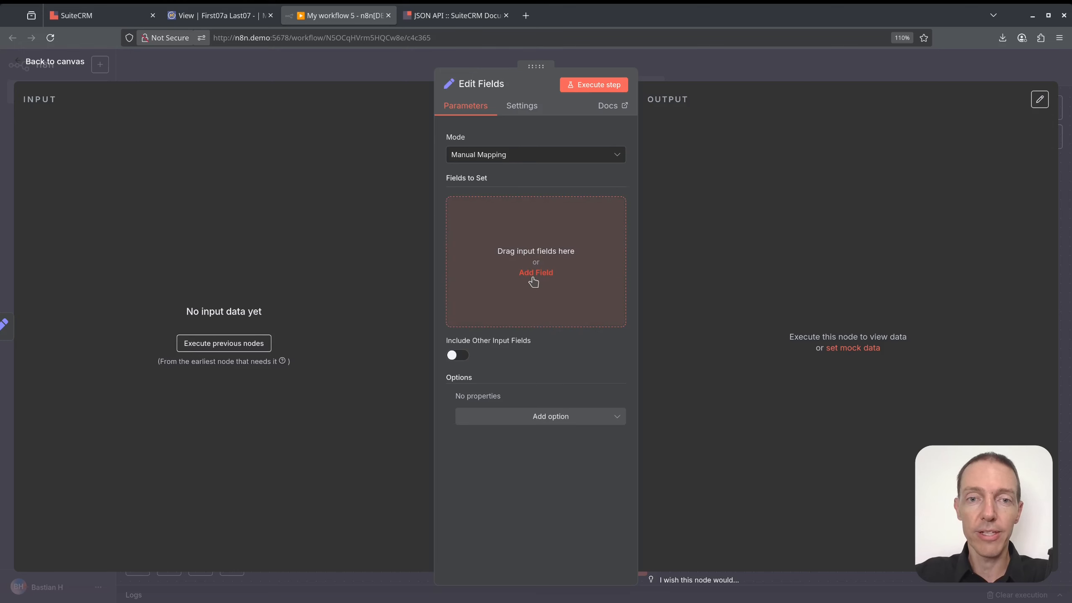
pyautogui.click(593, 85)
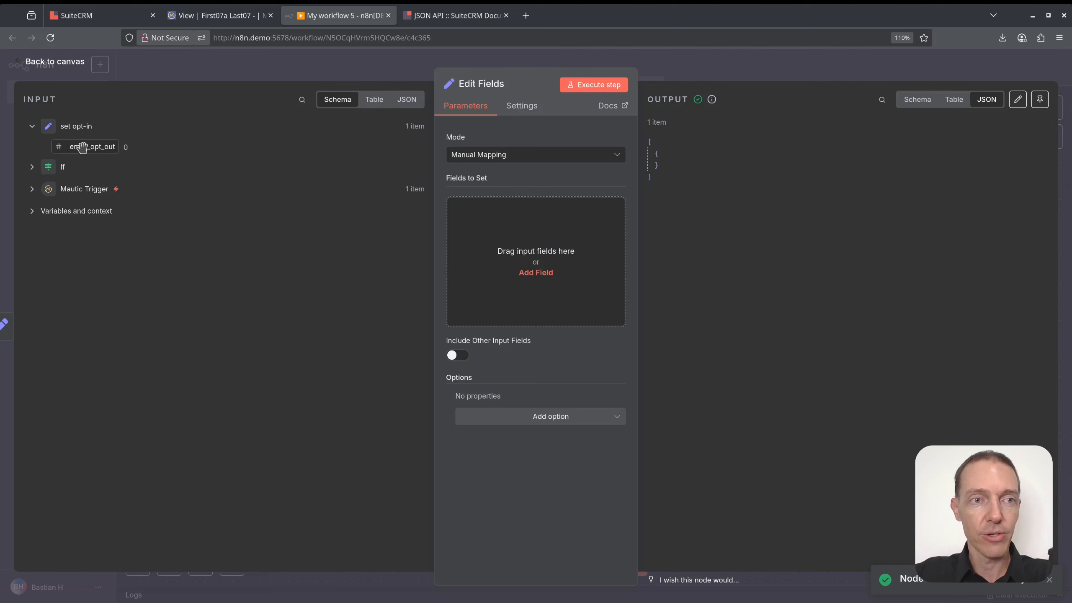
# Map the input email_opt_out into a new field, verify output "0", title it 'set Mautic Final Opt Out'.
pyautogui.click(545, 277)
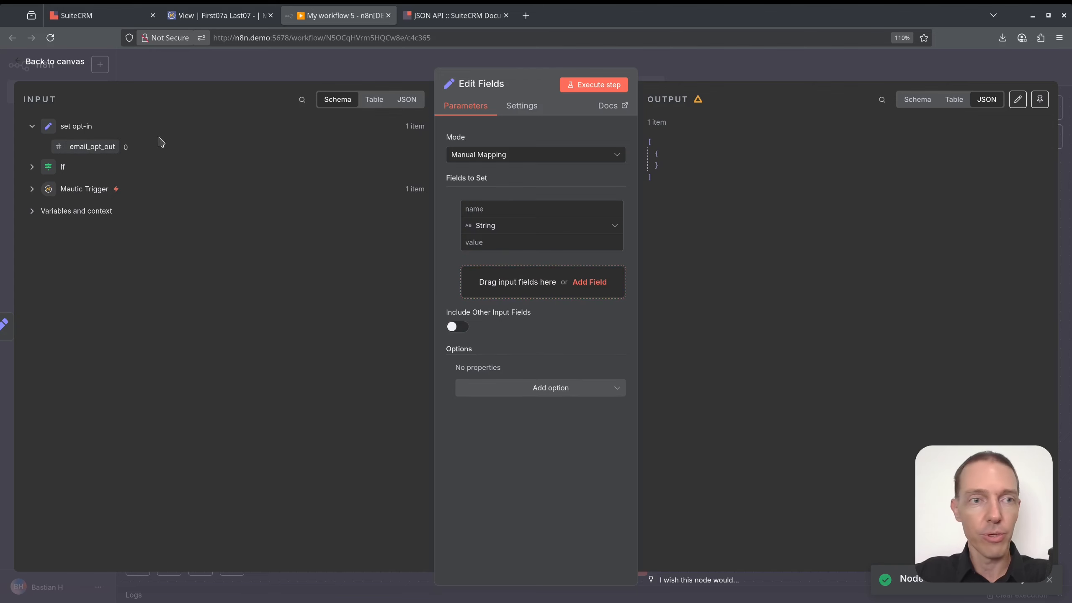
pyautogui.click(495, 204)
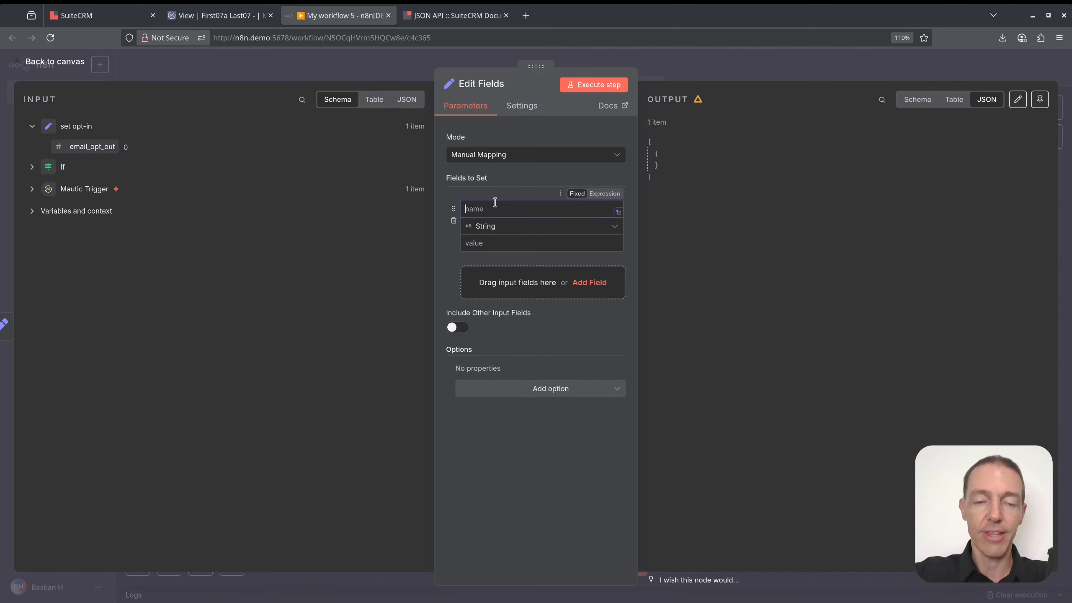
pyautogui.write('email_opt_out')
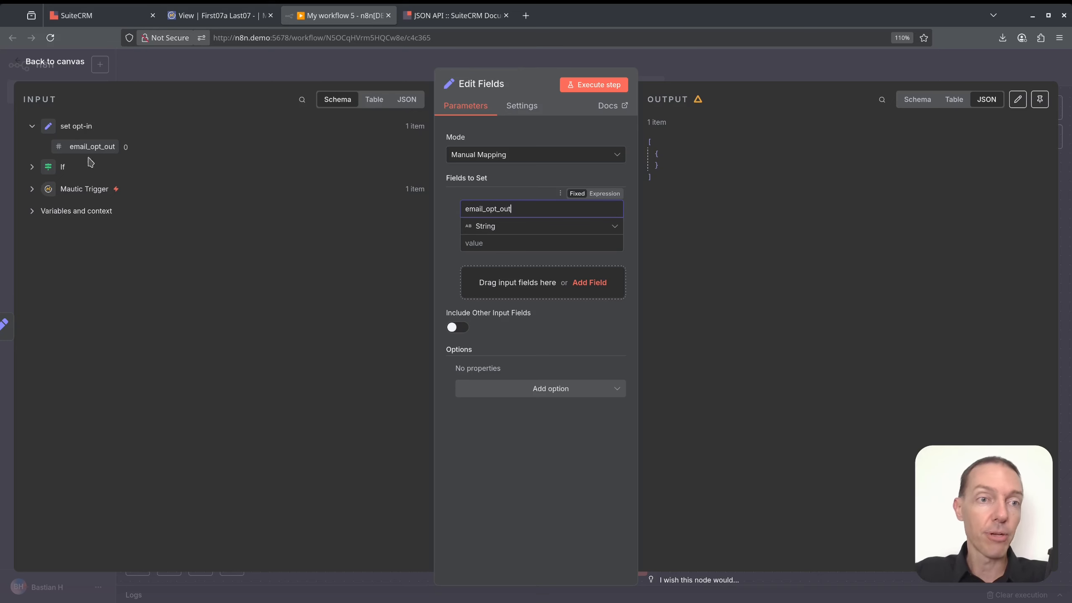
pyautogui.moveTo(91, 148); pyautogui.dragTo(530, 252)
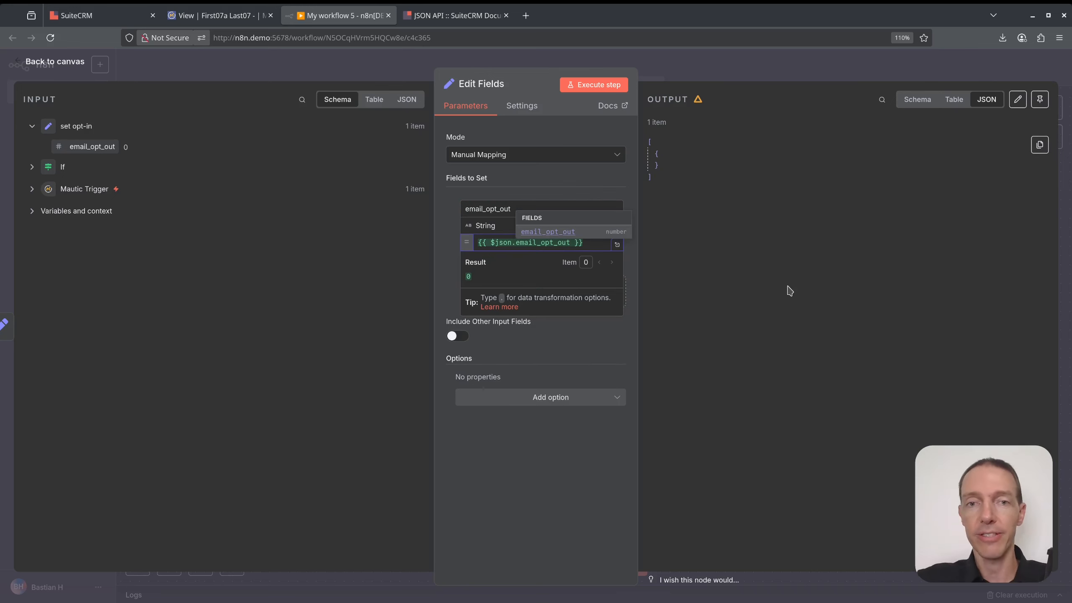
pyautogui.click(613, 87)
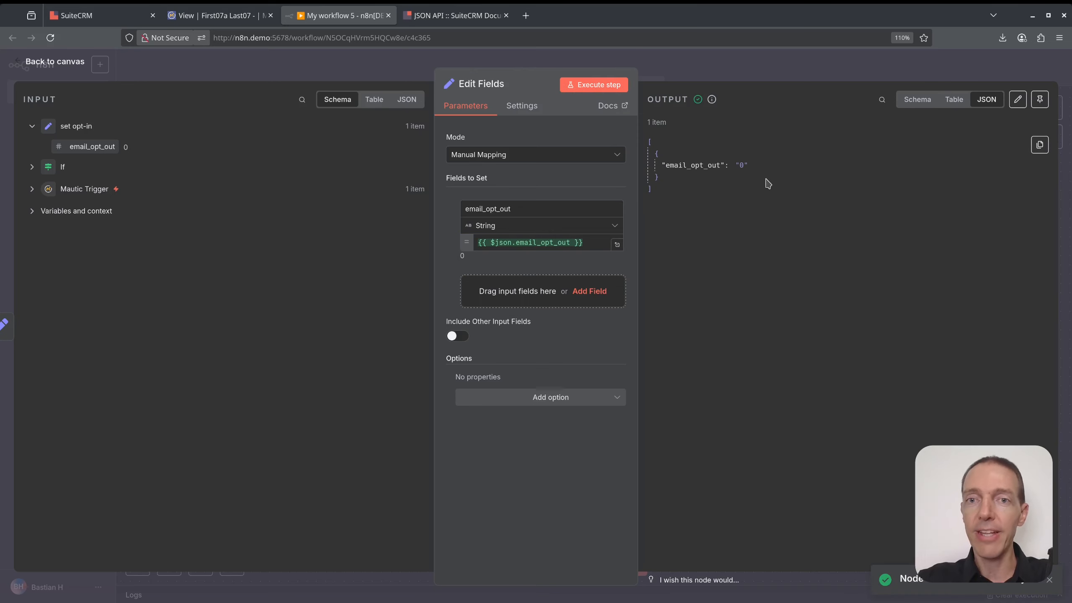
pyautogui.moveTo(767, 163); pyautogui.dragTo(665, 164)
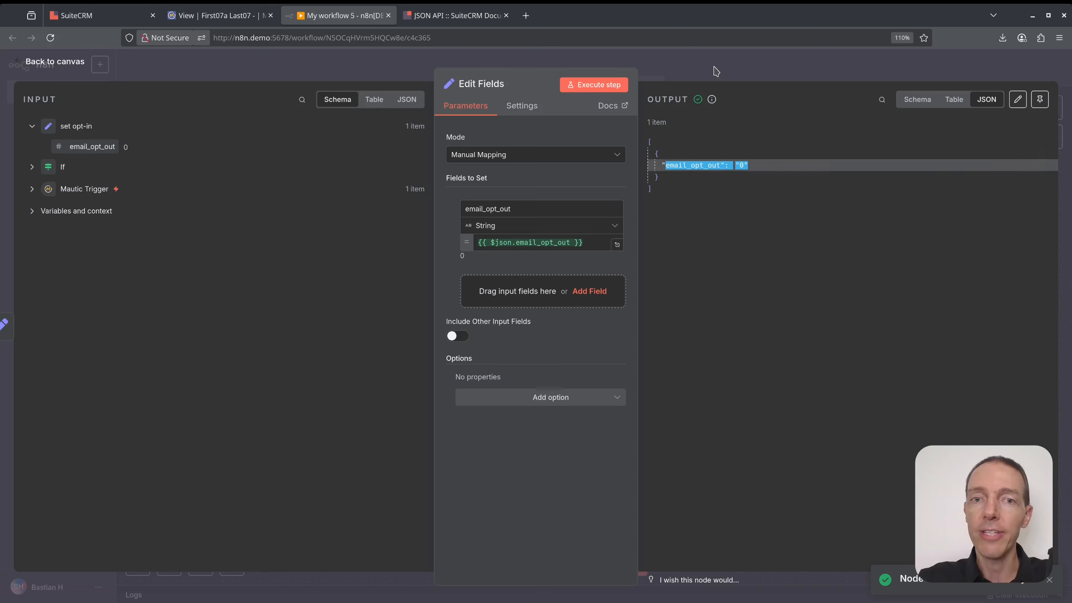
pyautogui.click(494, 84)
pyautogui.write('set M')
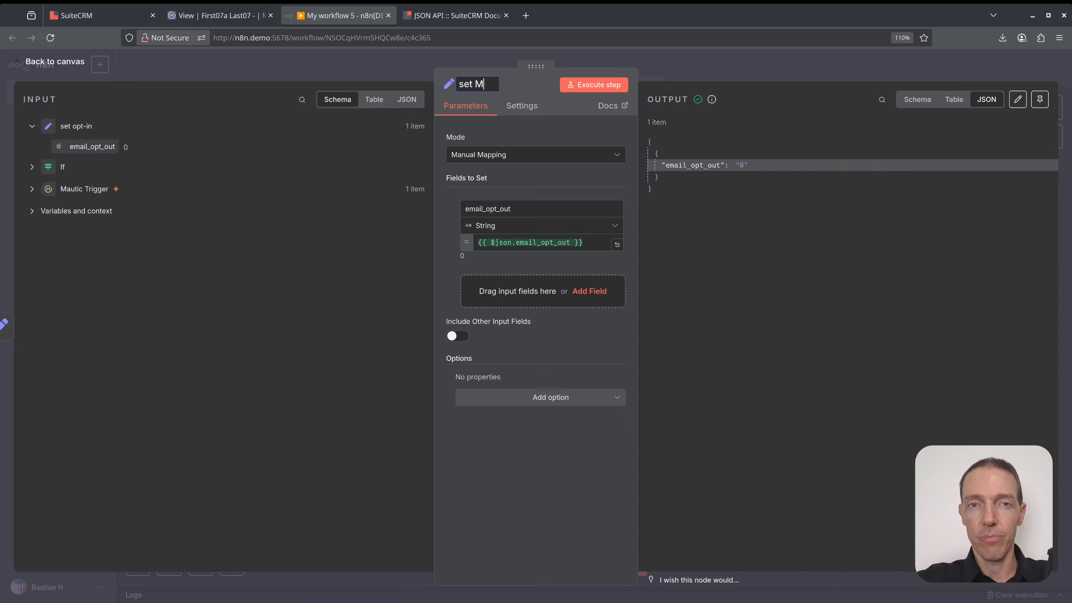
pyautogui.write('autic Final O')
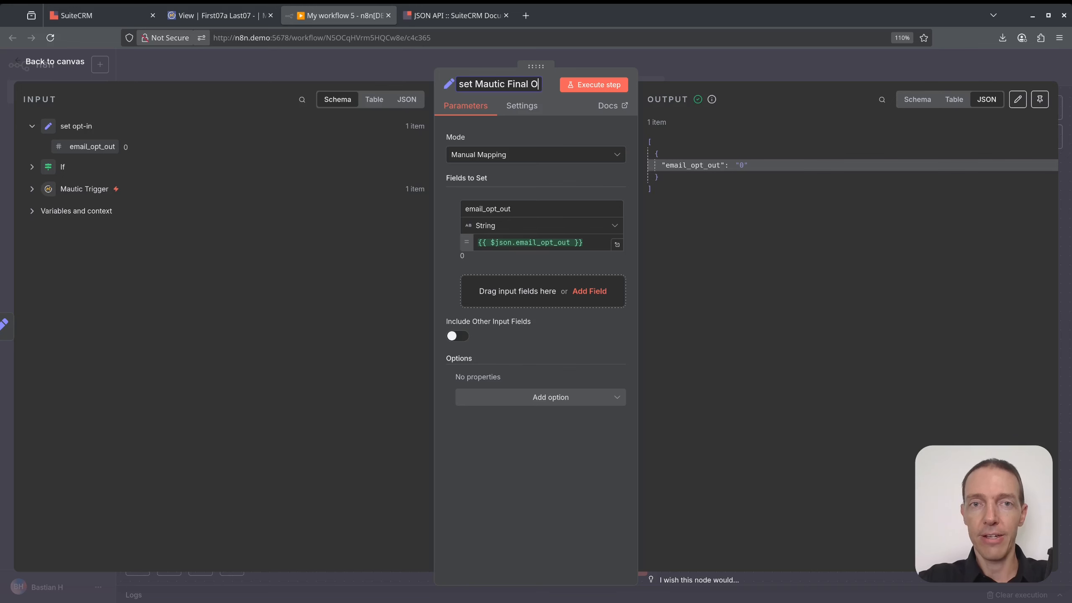
pyautogui.write('pt Out')
# Confirm the name set Mautic Final Opt Out and connect set opt-out into it.
pyautogui.press('Return')
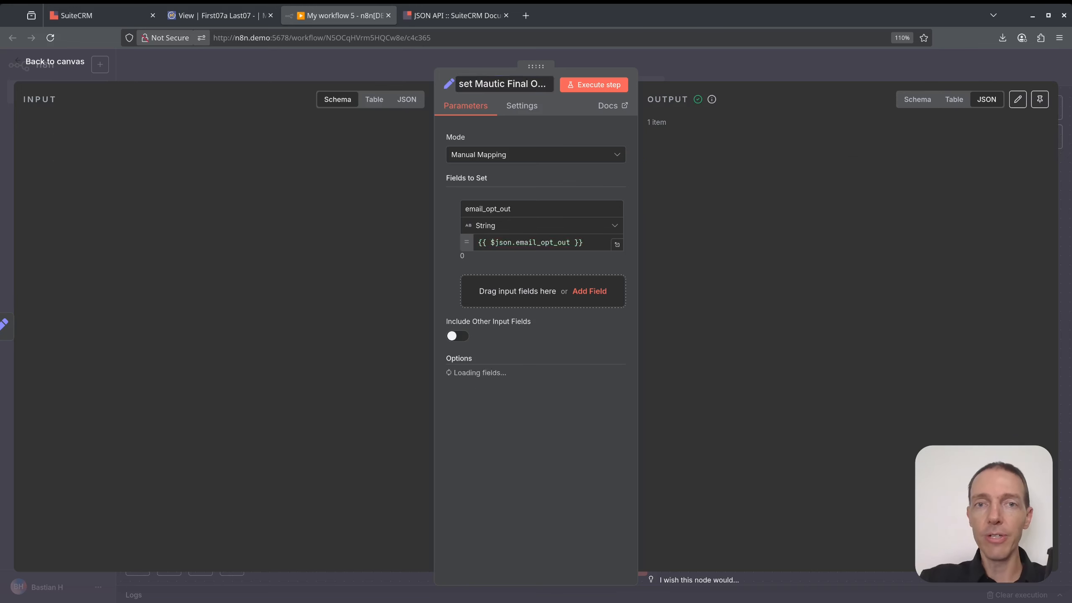
pyautogui.click(740, 77)
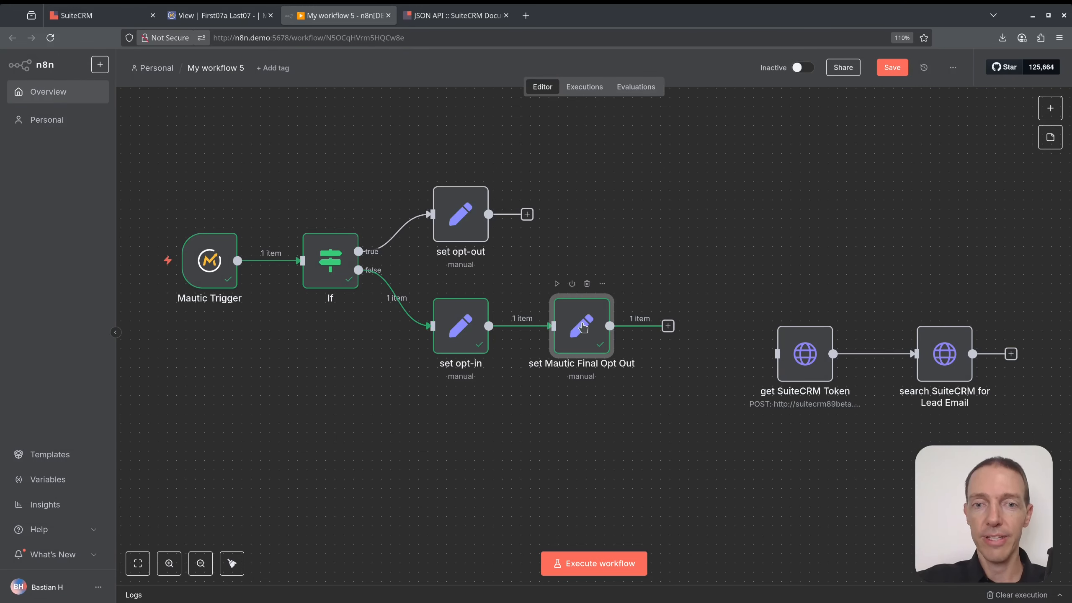
pyautogui.moveTo(586, 312); pyautogui.dragTo(604, 265)
pyautogui.moveTo(527, 215); pyautogui.dragTo(575, 265)
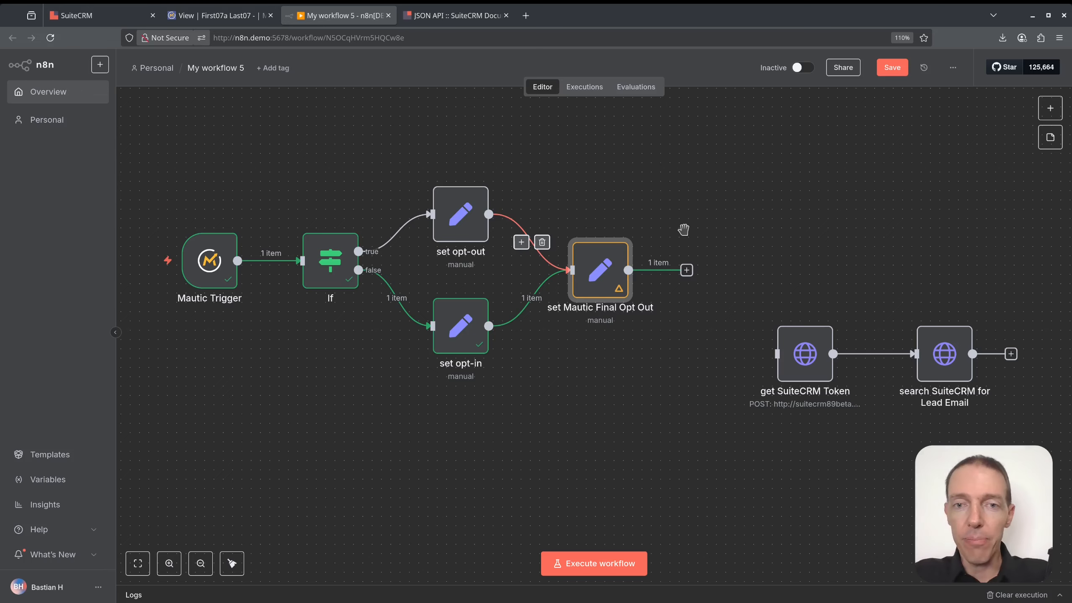
# Move both SuiteCRM request nodes to follow set Mautic Final Opt Out.
pyautogui.scroll(-2, 682, 234)
pyautogui.moveTo(731, 256); pyautogui.dragTo(675, 242)
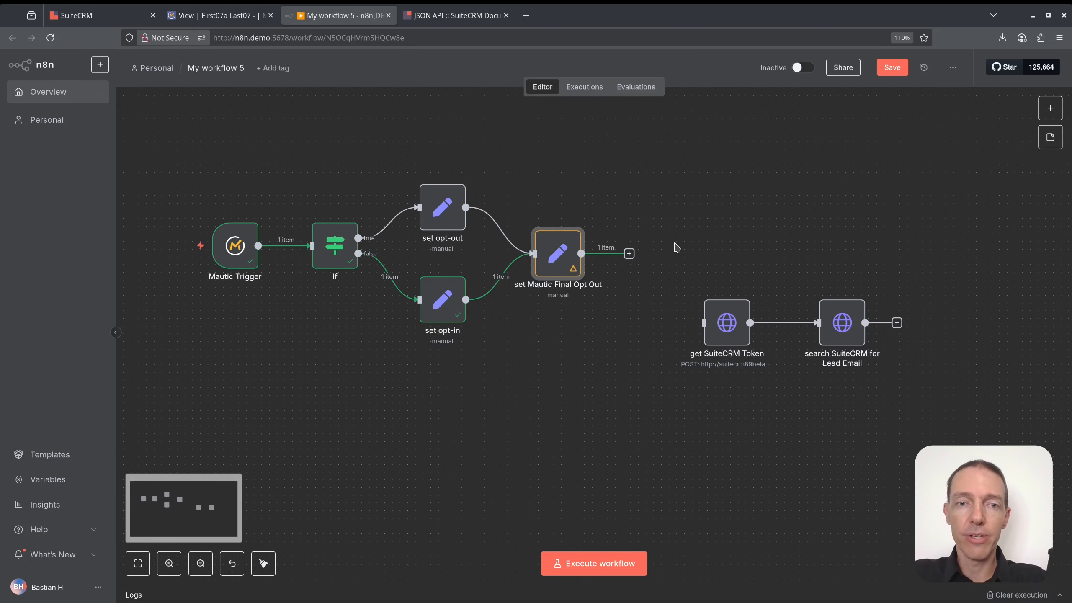
pyautogui.moveTo(686, 273); pyautogui.dragTo(881, 393)
pyautogui.moveTo(730, 322)
pyautogui.mouseDown()
pyautogui.moveTo(704, 268)
pyautogui.moveTo(643, 255)
pyautogui.mouseUp()
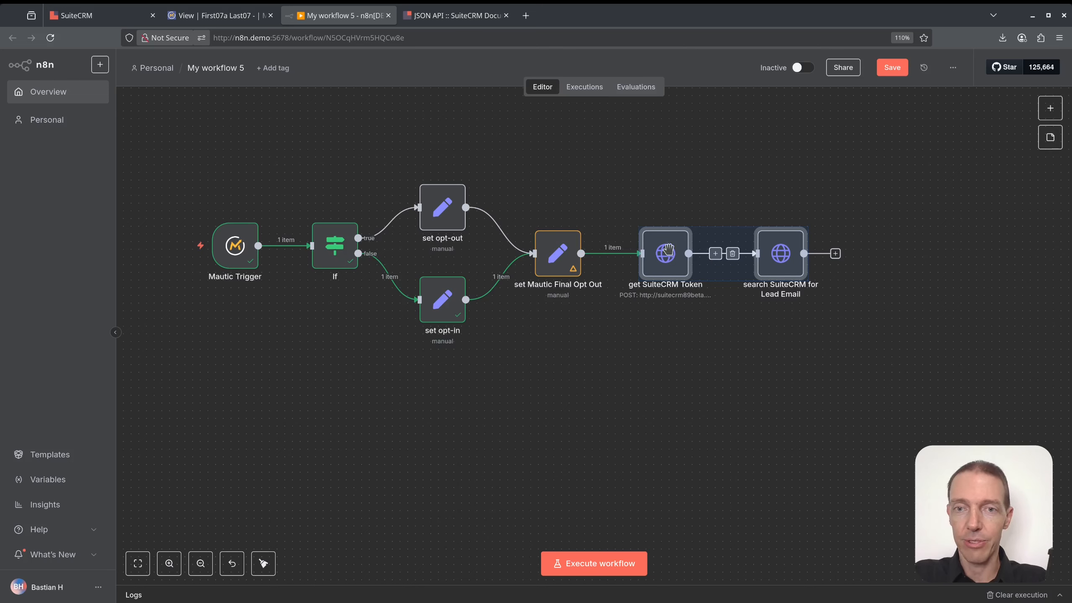
pyautogui.click(697, 395)
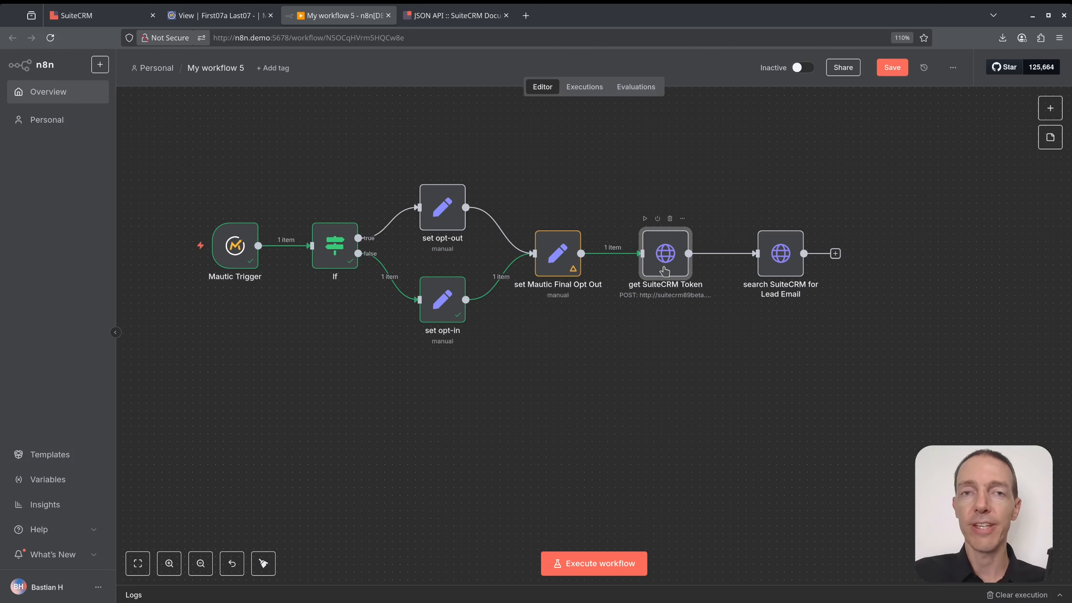
# Adjust the SuiteCRM node positions and review the get SuiteCRM Token settings.
pyautogui.moveTo(898, 183); pyautogui.dragTo(610, 323)
pyautogui.click(688, 347)
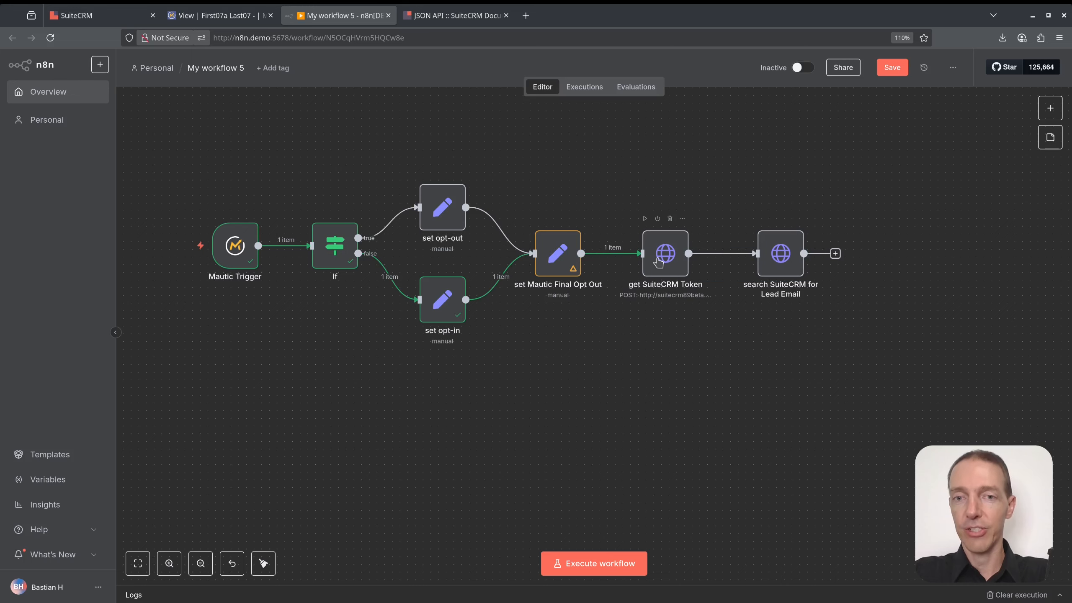
pyautogui.moveTo(658, 258); pyautogui.dragTo(665, 259)
pyautogui.doubleClick(672, 257)
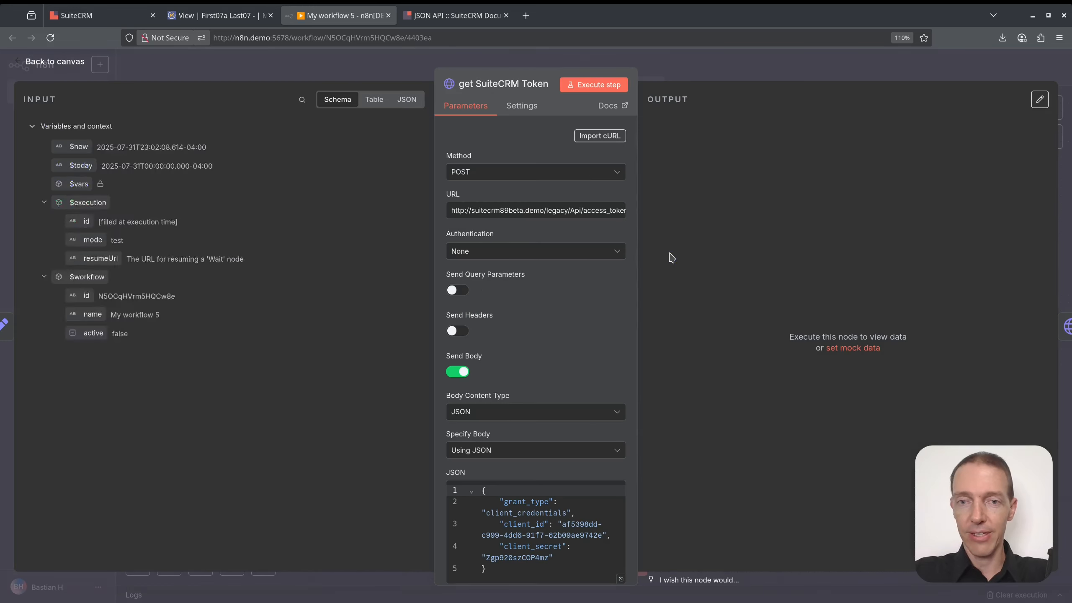
pyautogui.click(723, 78)
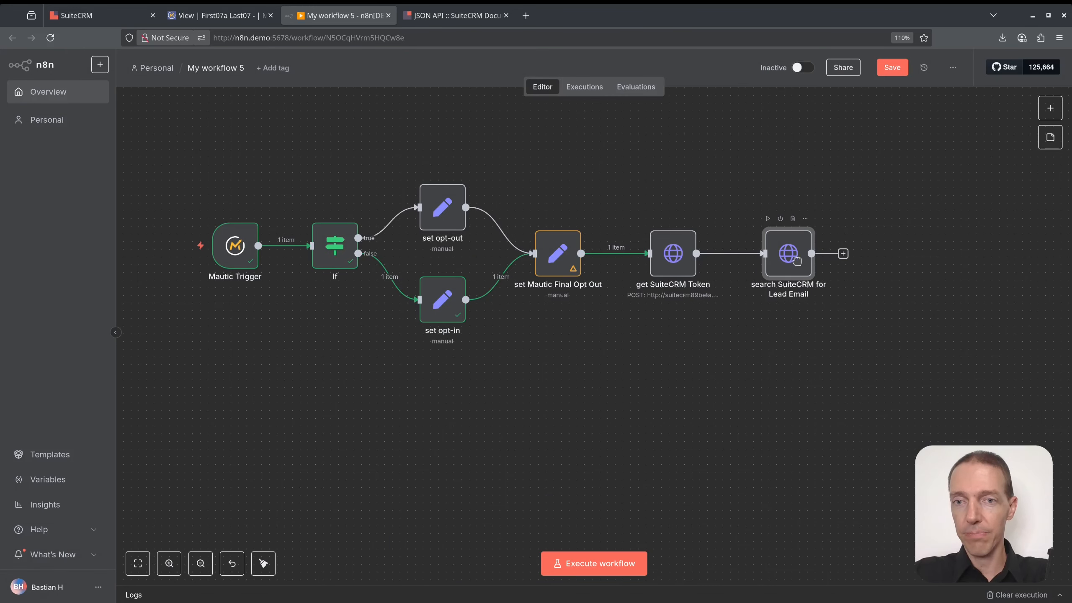
# Cut the ?filter part from the search SuiteCRM for Lead Email URL.
pyautogui.doubleClick(795, 258)
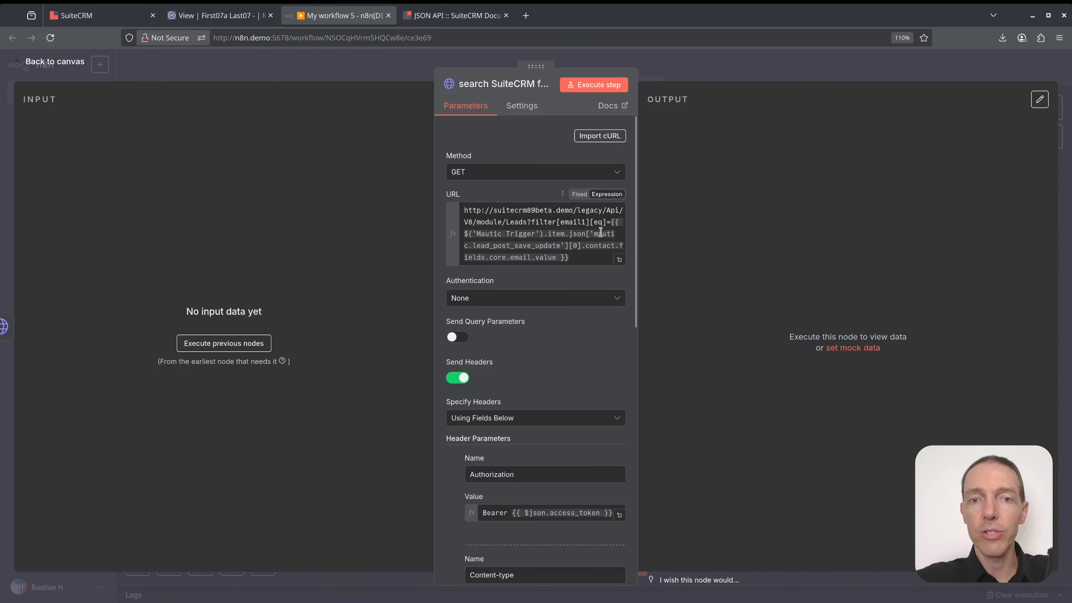
pyautogui.moveTo(588, 259); pyautogui.dragTo(540, 222)
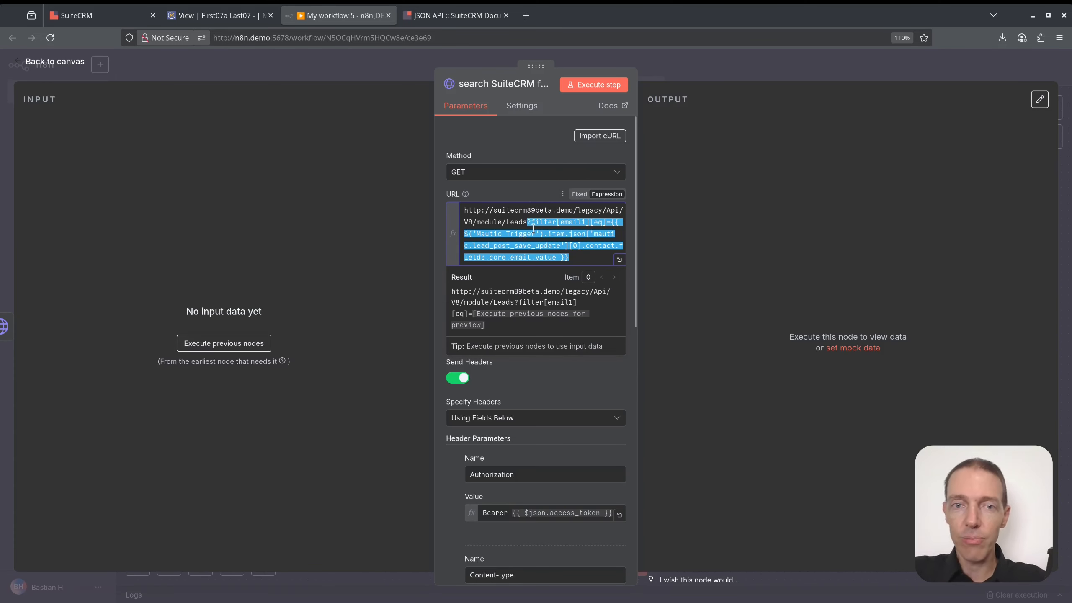
pyautogui.hotkey('ctrl', 'x')
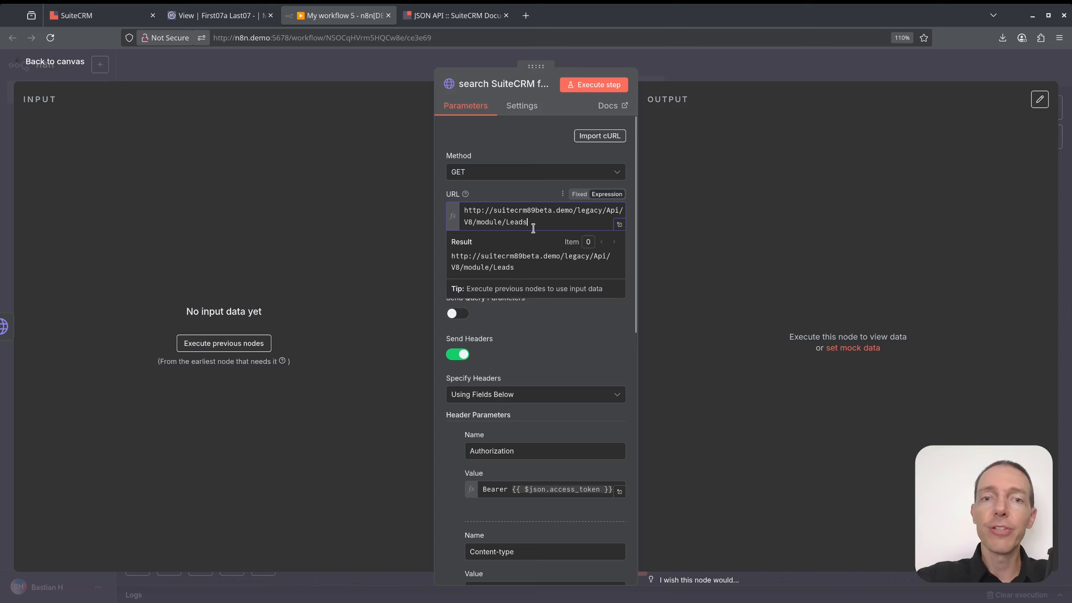
pyautogui.click(710, 78)
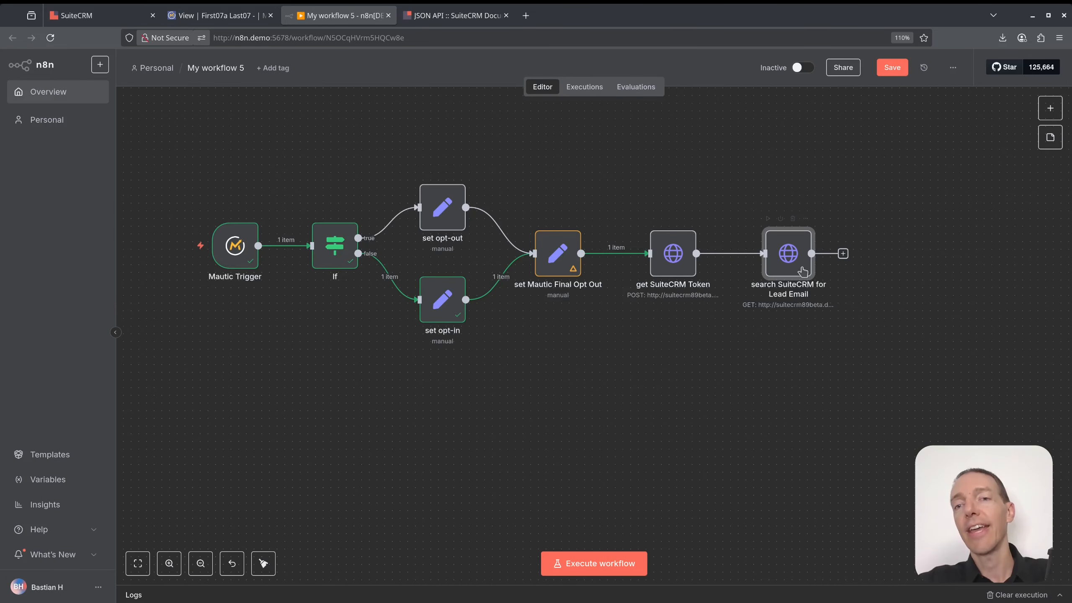
pyautogui.doubleClick(790, 258)
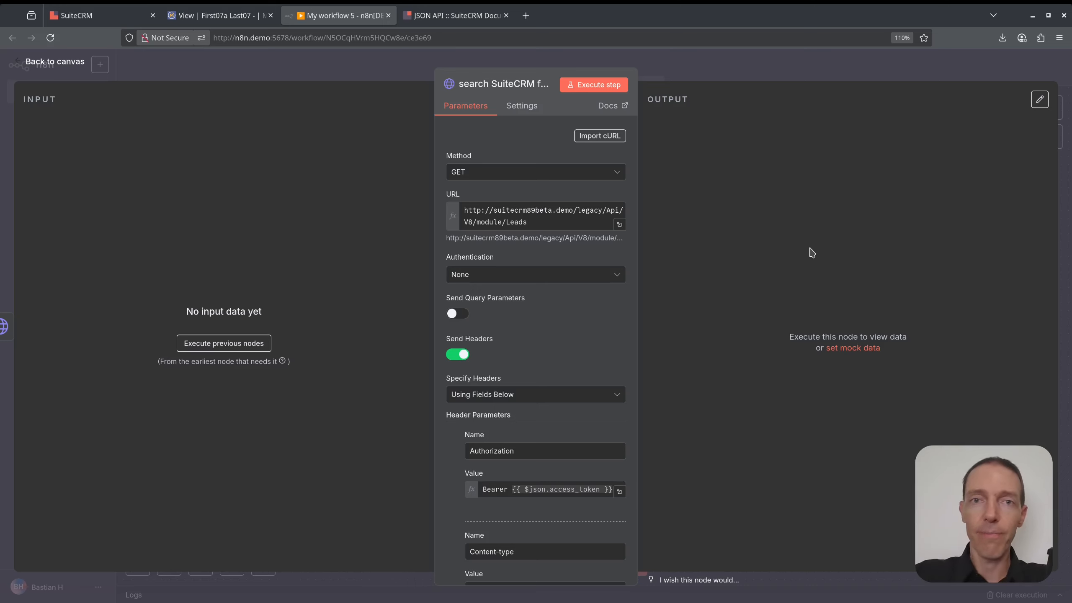
# Execute the unfiltered lead search and browse the returned SuiteCRM Lead records.
pyautogui.click(623, 85)
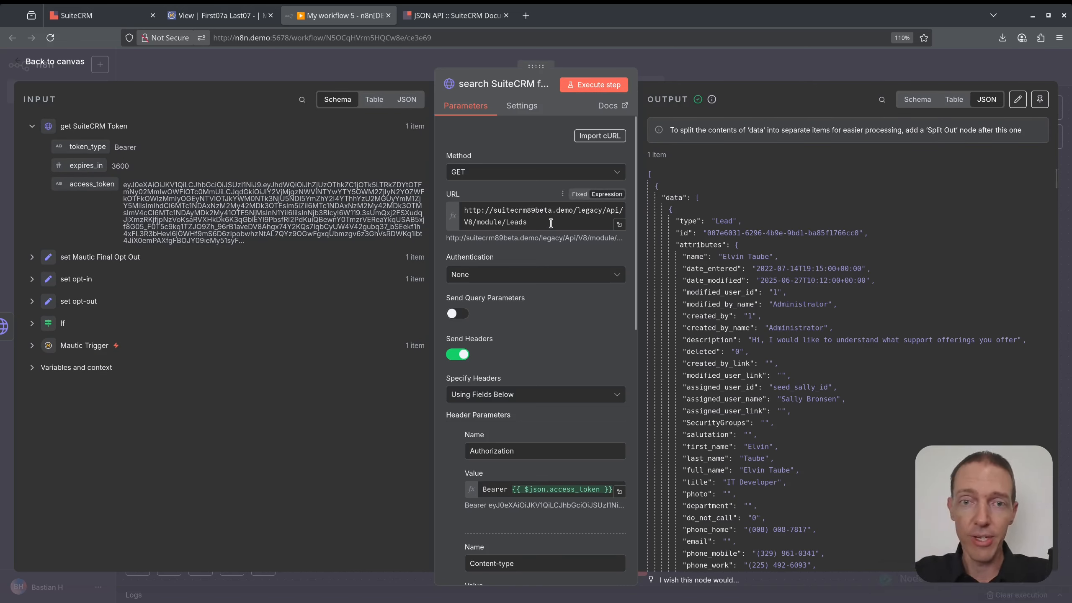
pyautogui.scroll(-20, 844, 371)
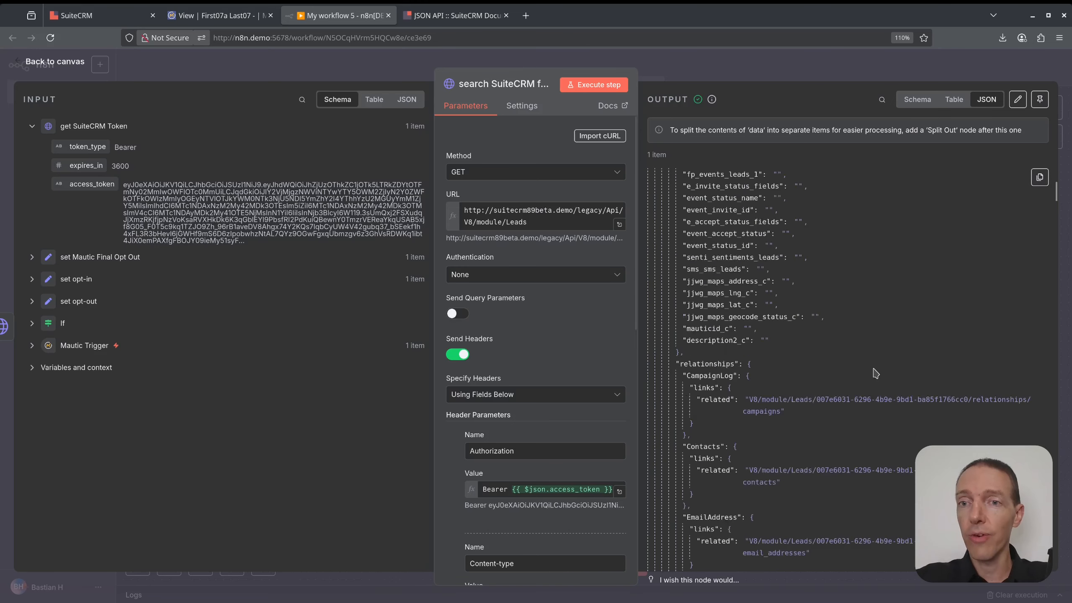
pyautogui.scroll(-9, 872, 376)
pyautogui.scroll(9, 869, 381)
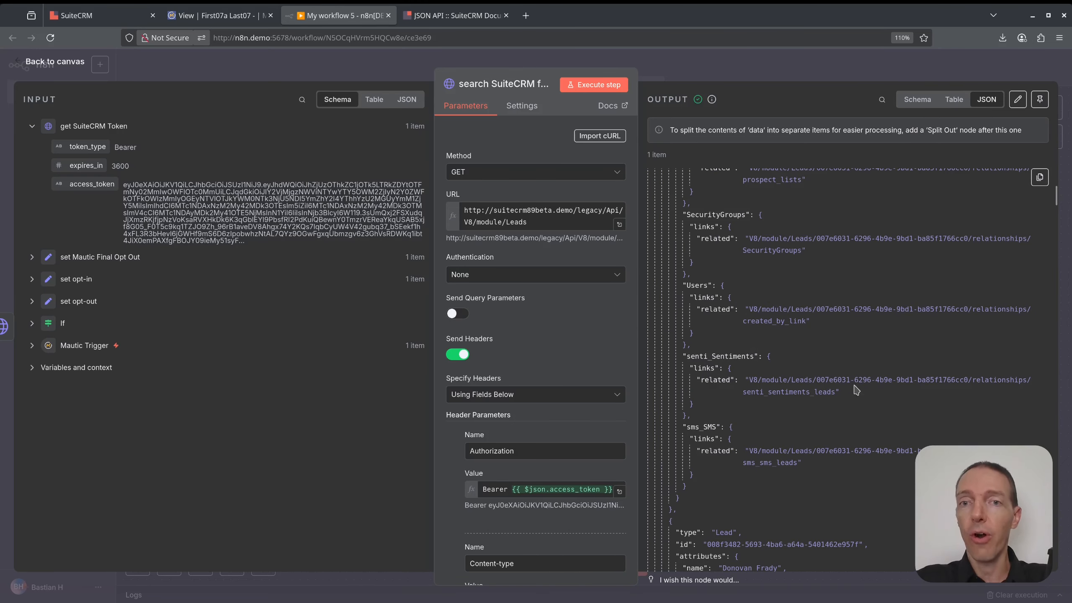
pyautogui.click(734, 64)
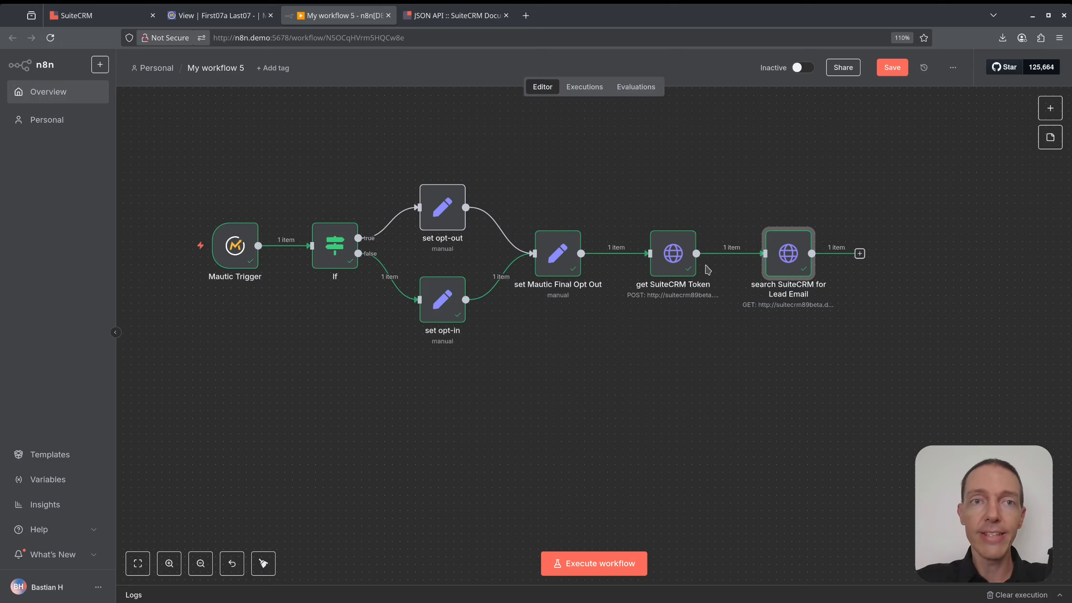
# Find and copy the ?filter[account_type][eq]=Customer example from the SuiteCRM JSON API docs.
pyautogui.click(475, 16)
pyautogui.hotkey('ctrl', 'f')
pyautogui.write('filter')
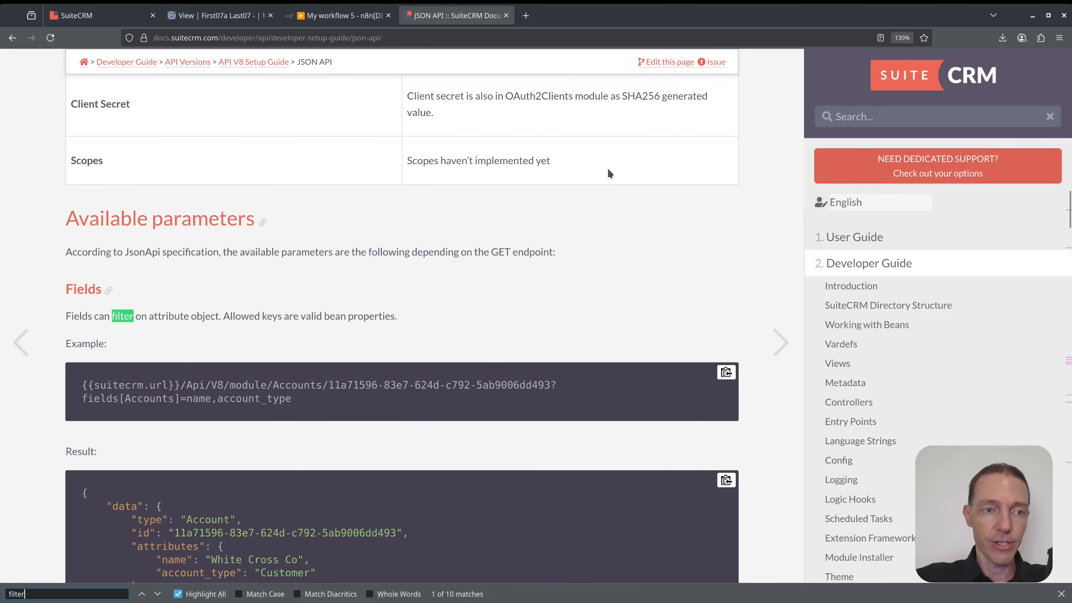
pyautogui.scroll(-10, 405, 266)
pyautogui.scroll(-15, 404, 269)
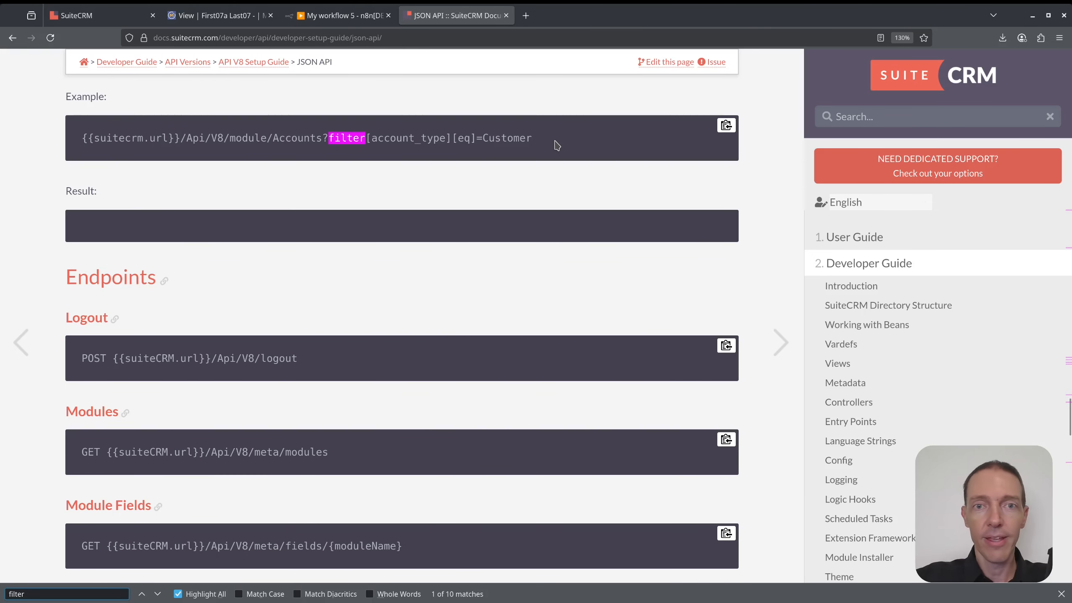
pyautogui.moveTo(556, 145); pyautogui.dragTo(323, 140)
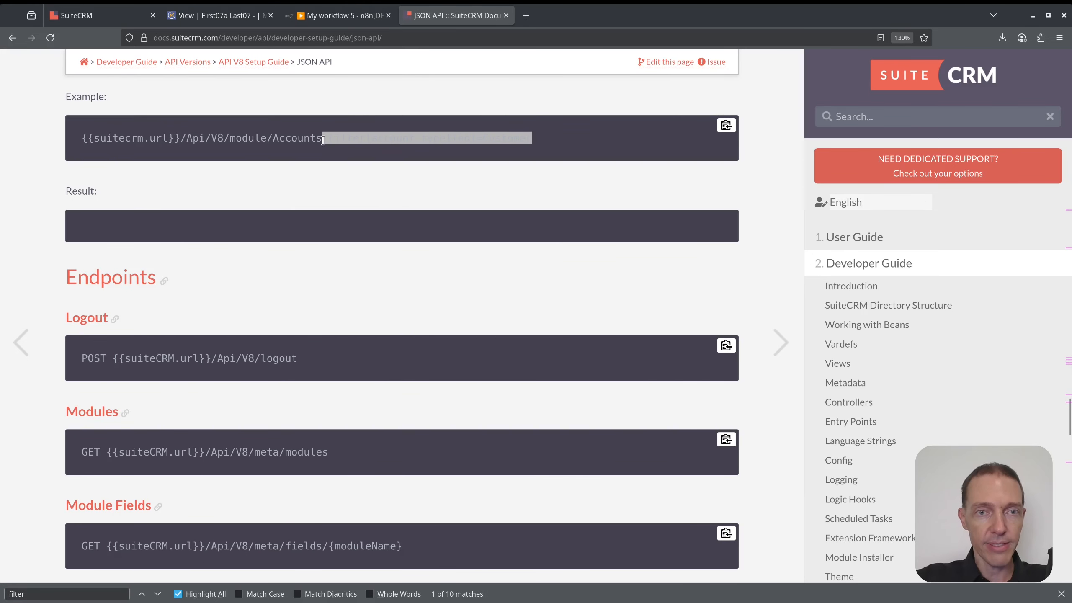
pyautogui.scroll(8, 389, 250)
pyautogui.click(429, 459)
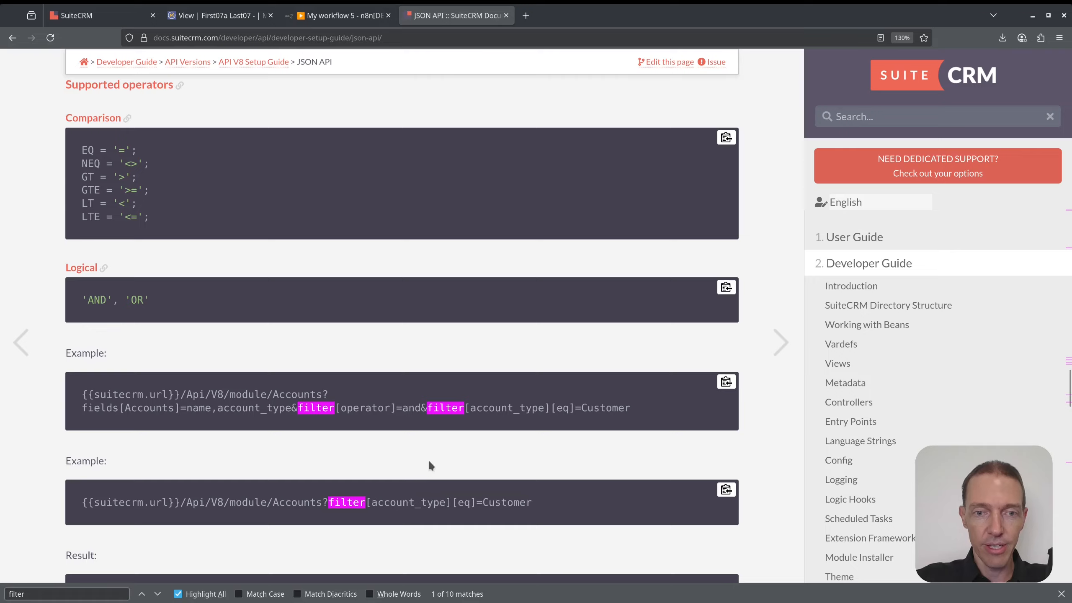
pyautogui.scroll(-4, 443, 441)
pyautogui.click(325, 16)
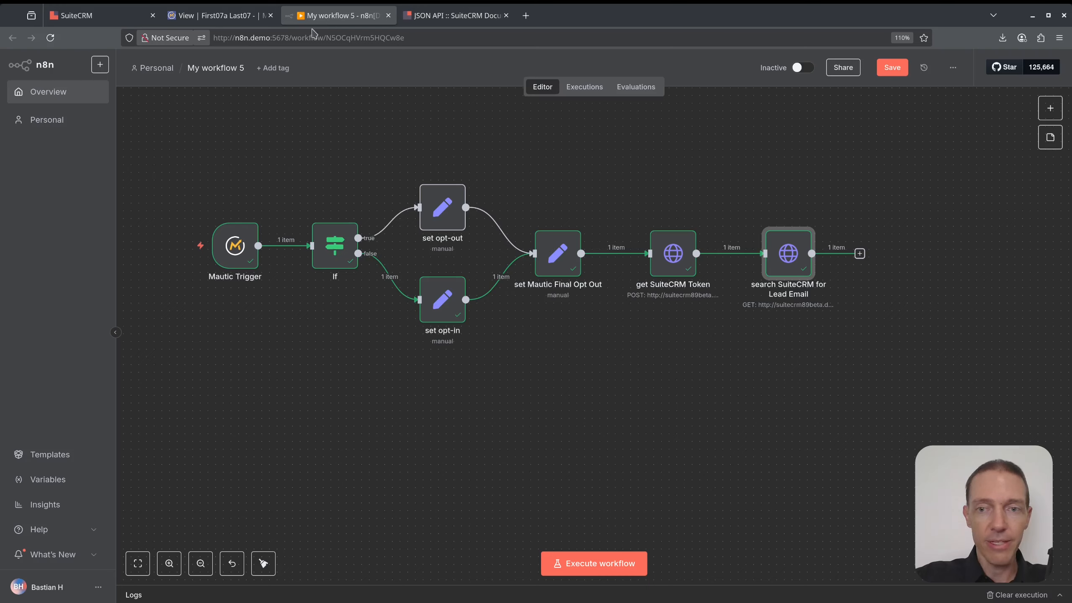
# Paste the filter onto the lead search URL and replace account_type with 'emali1'.
pyautogui.doubleClick(784, 262)
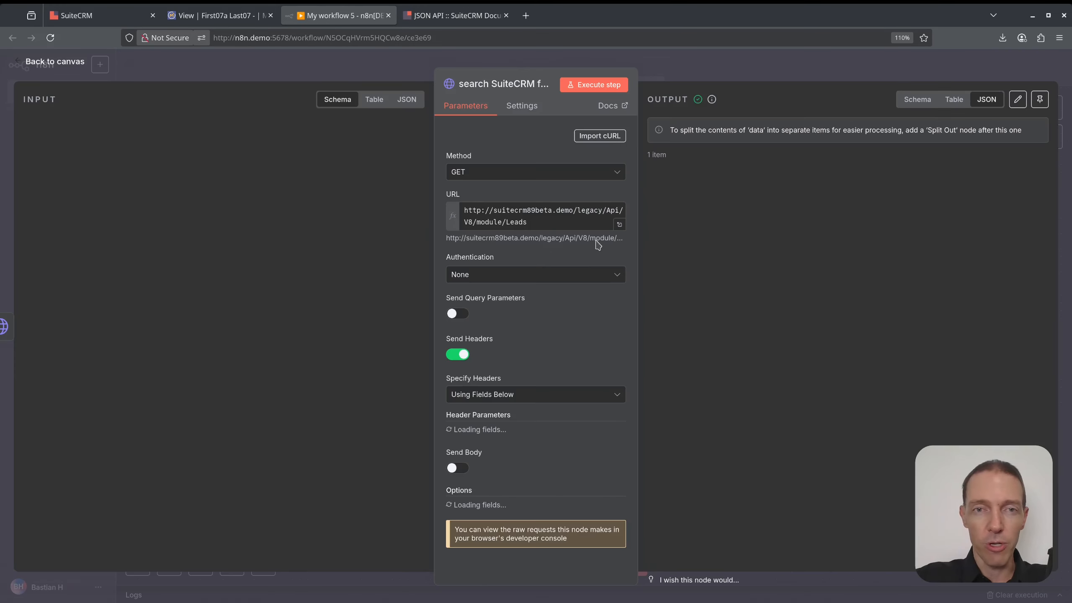
pyautogui.click(552, 235)
pyautogui.hotkey('ctrl', 'v')
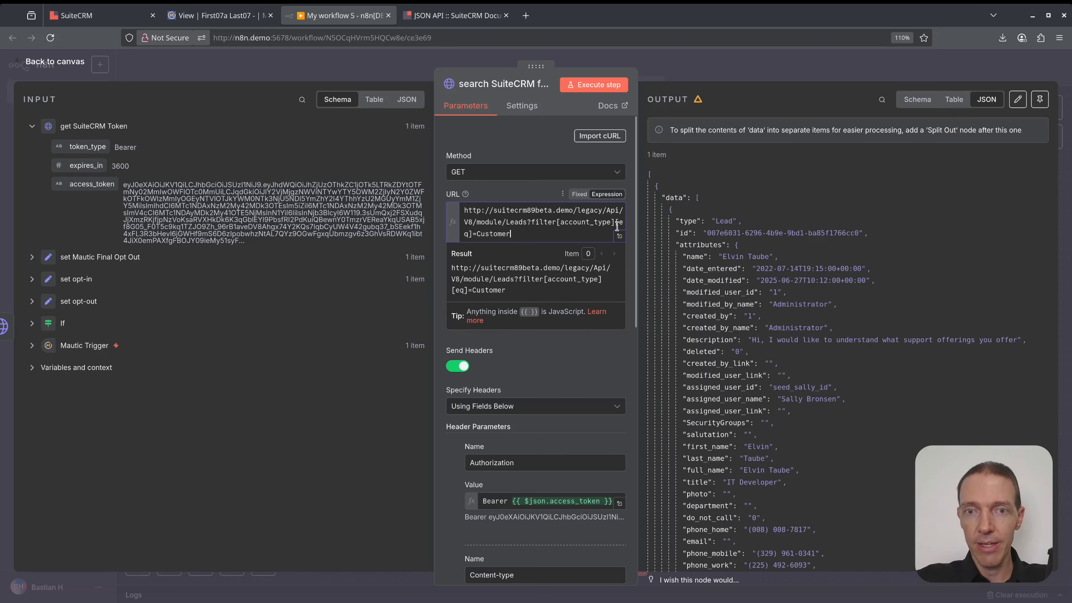
pyautogui.click(619, 236)
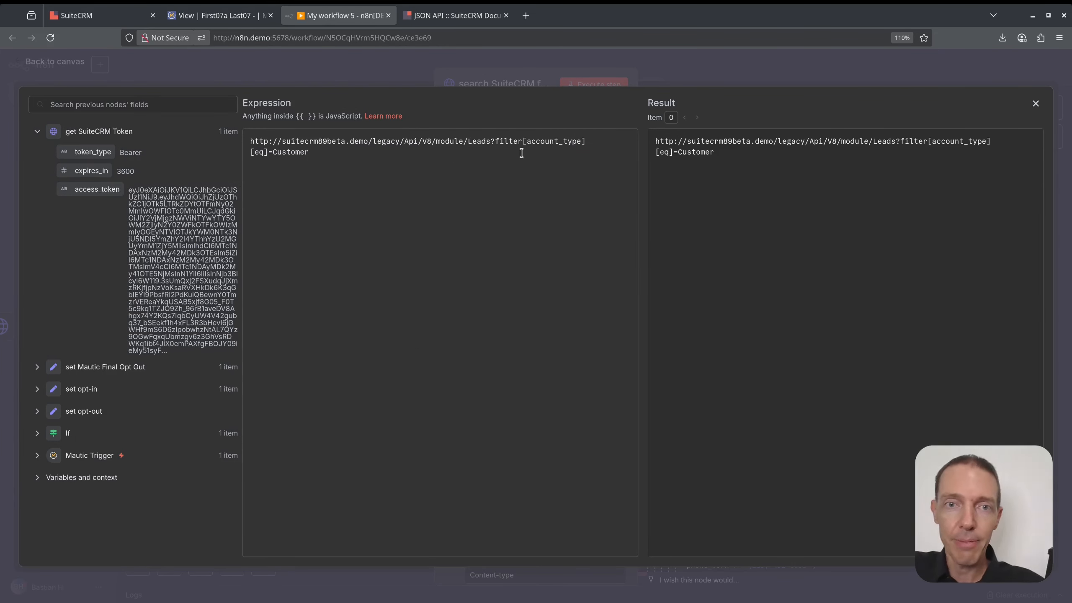
pyautogui.doubleClick(540, 141)
pyautogui.write('emali1')
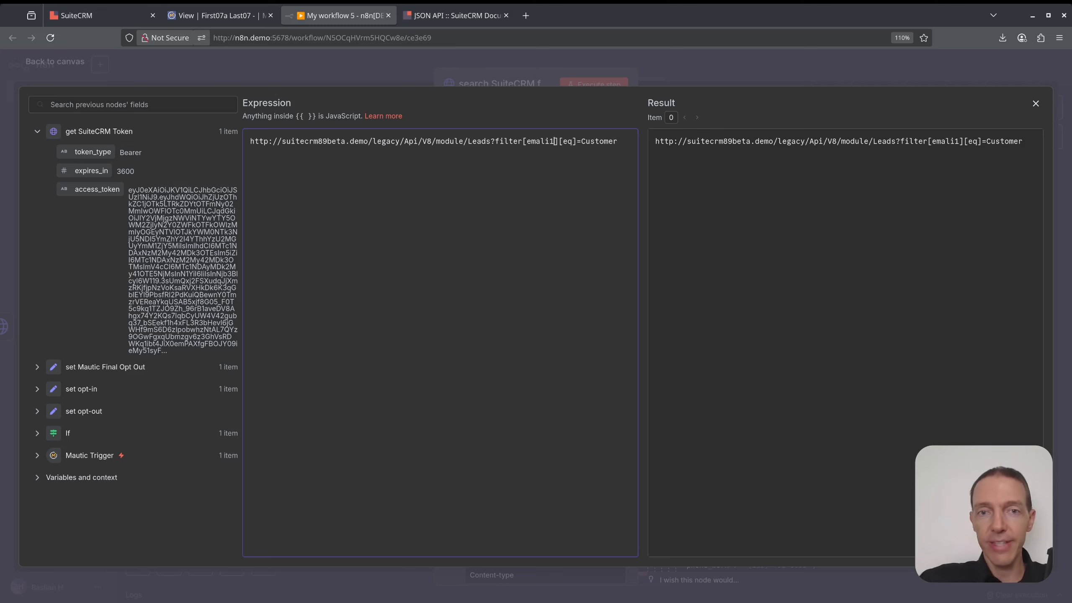
# Replace Customer with the Mautic Trigger contact's email value in the URL expression.
pyautogui.doubleClick(592, 141)
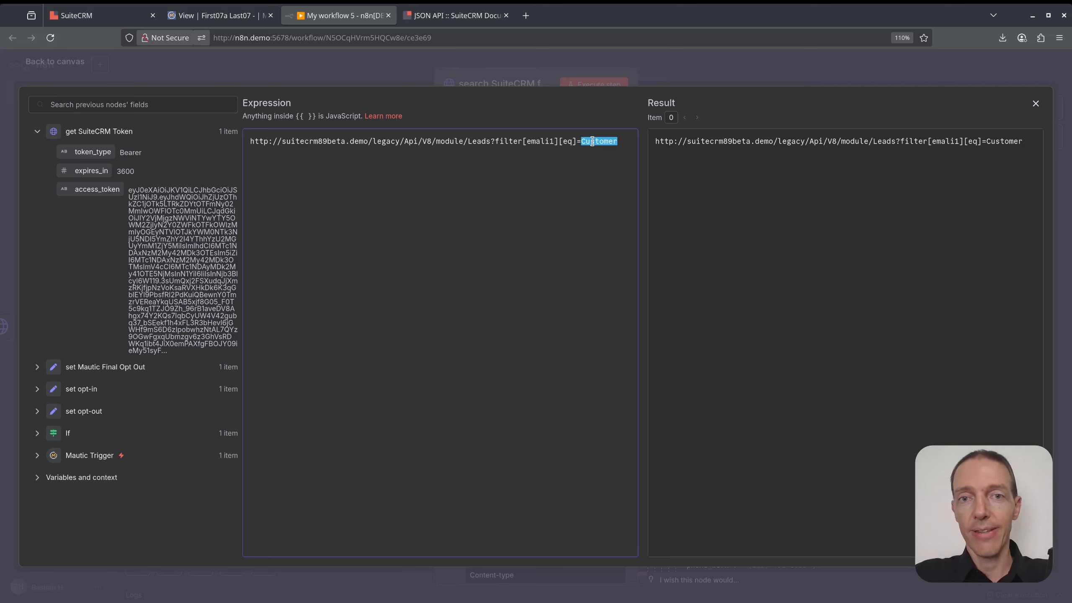
pyautogui.press('BackSpace')
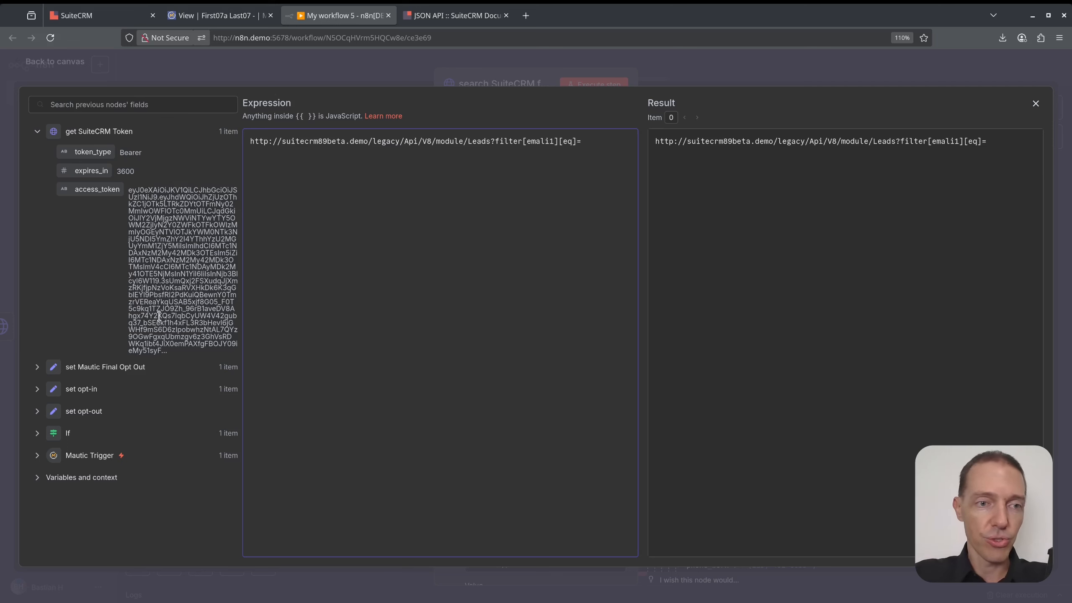
pyautogui.click(37, 456)
pyautogui.scroll(-10, 144, 361)
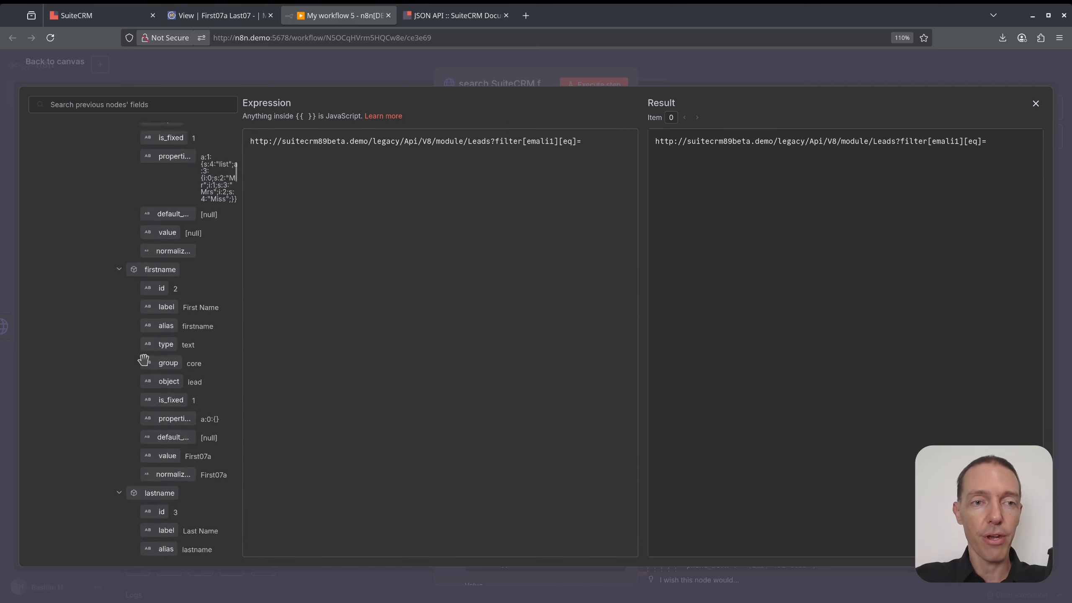
pyautogui.scroll(-7, 144, 360)
pyautogui.scroll(-4, 203, 397)
pyautogui.scroll(-3, 199, 395)
pyautogui.scroll(7, 182, 380)
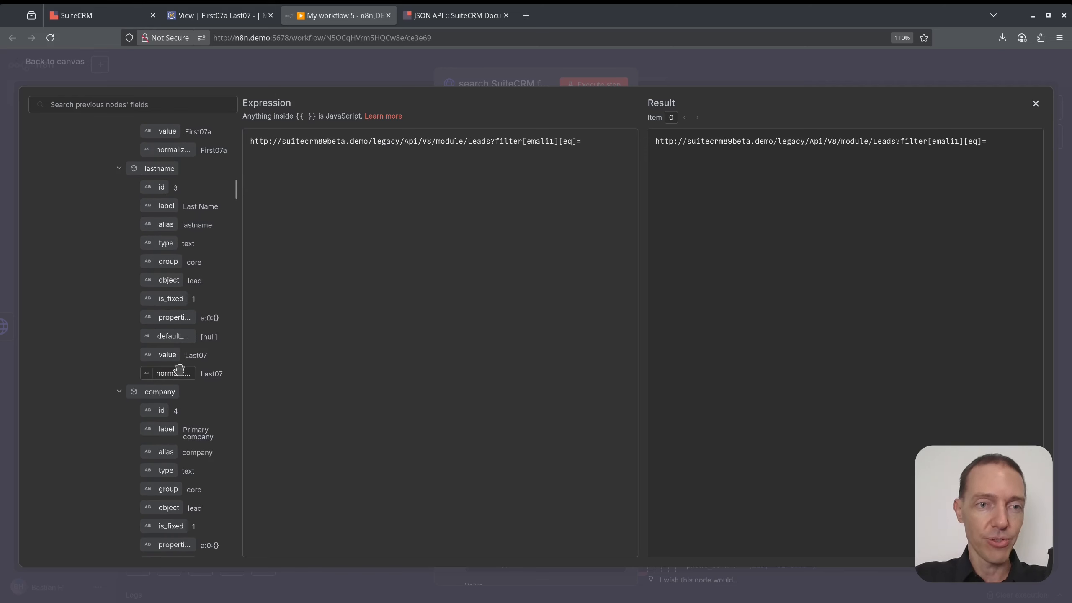
pyautogui.scroll(-14, 179, 369)
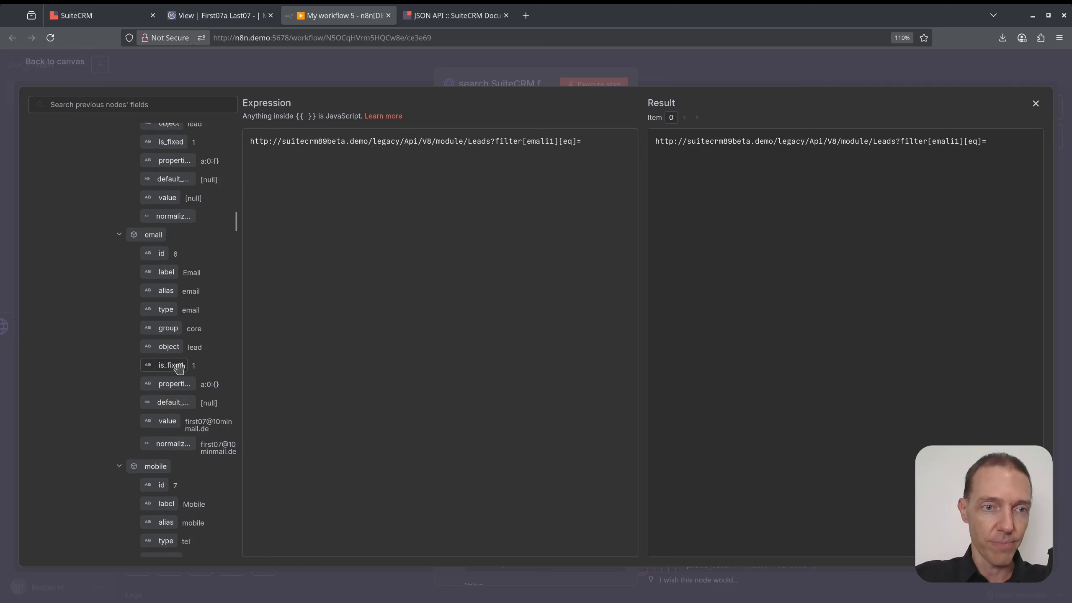
pyautogui.moveTo(168, 422); pyautogui.dragTo(595, 142)
pyautogui.click(1036, 104)
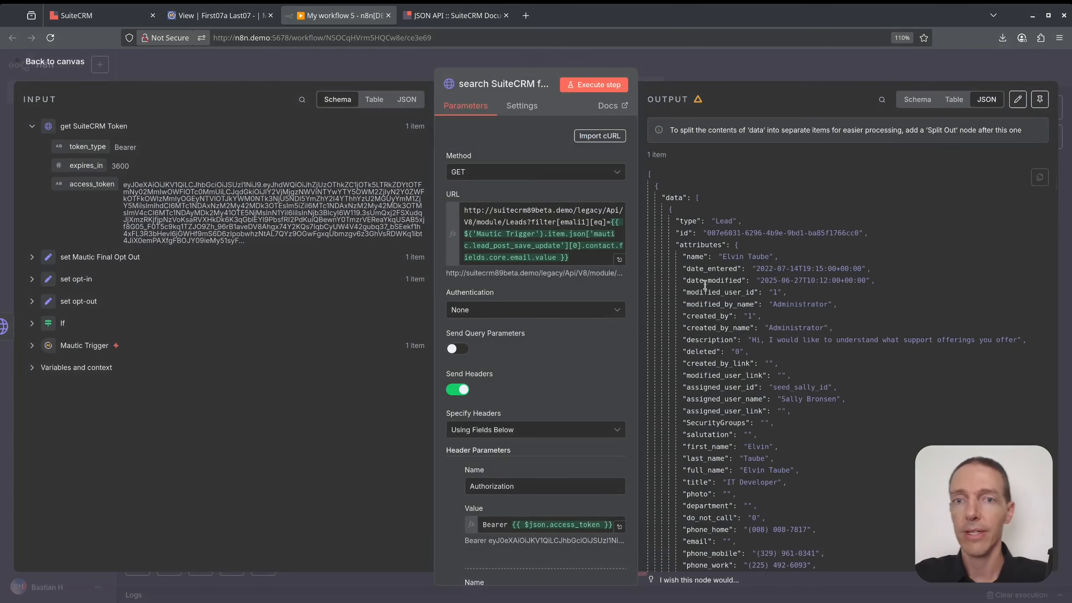
# Run the lead search and fix the misspelled field name to email1.
pyautogui.click(594, 85)
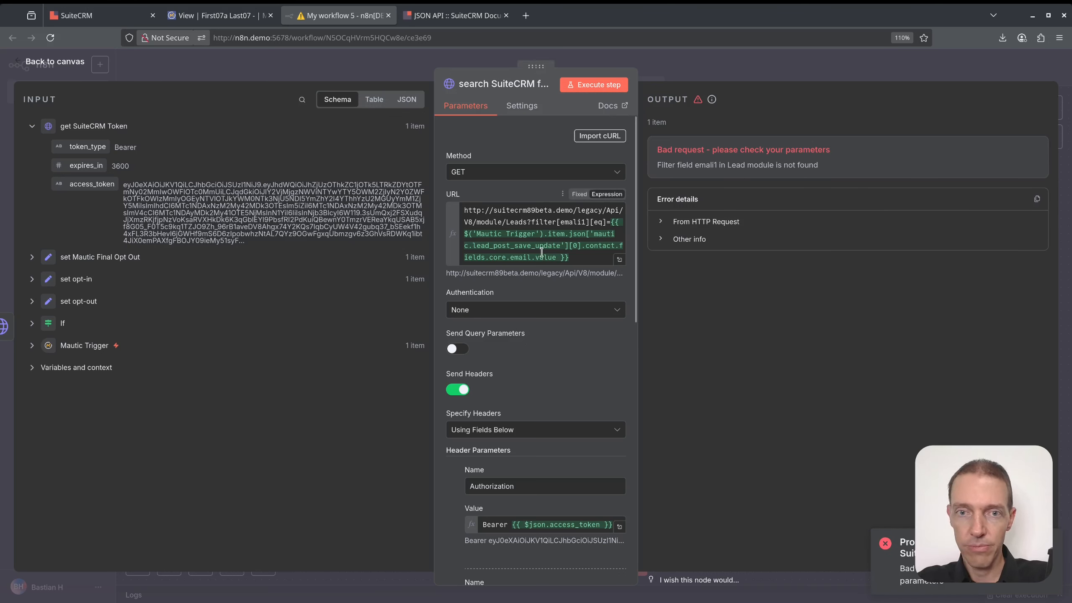
pyautogui.click(580, 224)
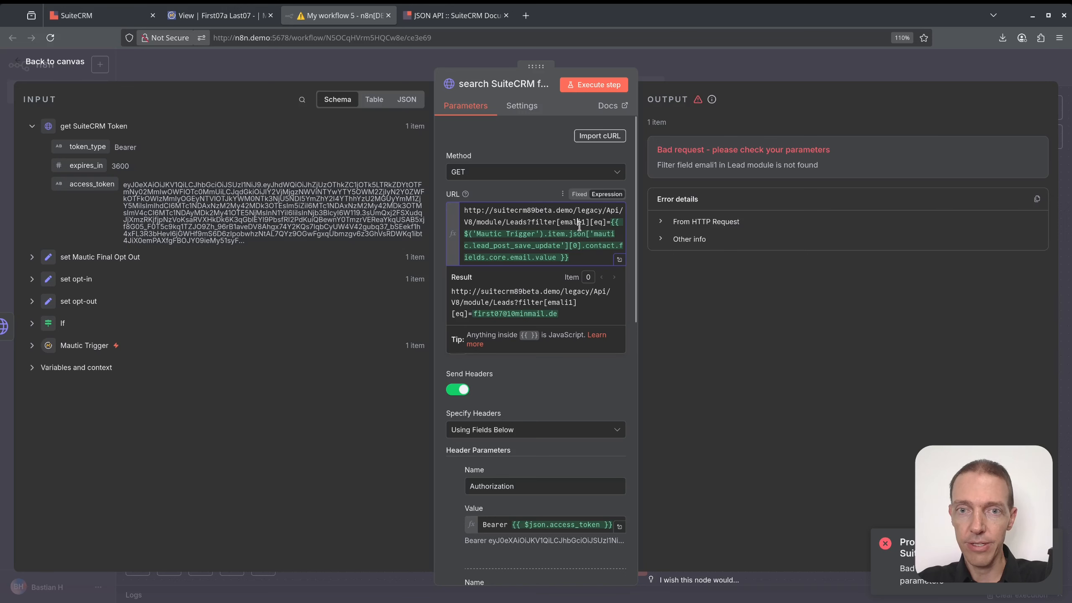
pyautogui.click(572, 222)
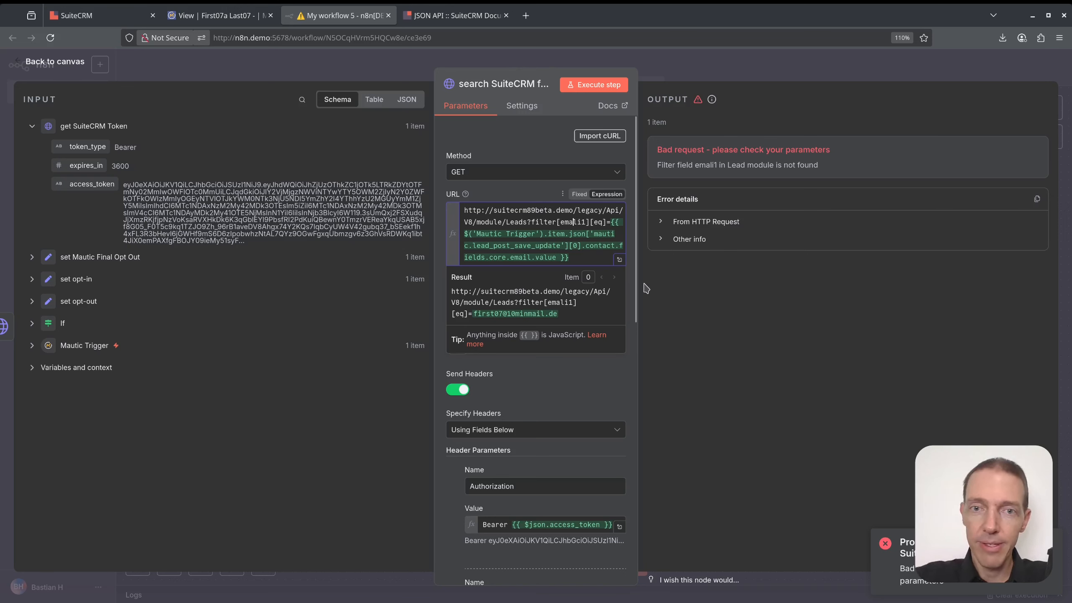
pyautogui.press('Delete')
pyautogui.press('Delete')
pyautogui.write('il')
# Rerun the lead search, confirming it returns the matching SuiteCRM lead record.
pyautogui.click(594, 84)
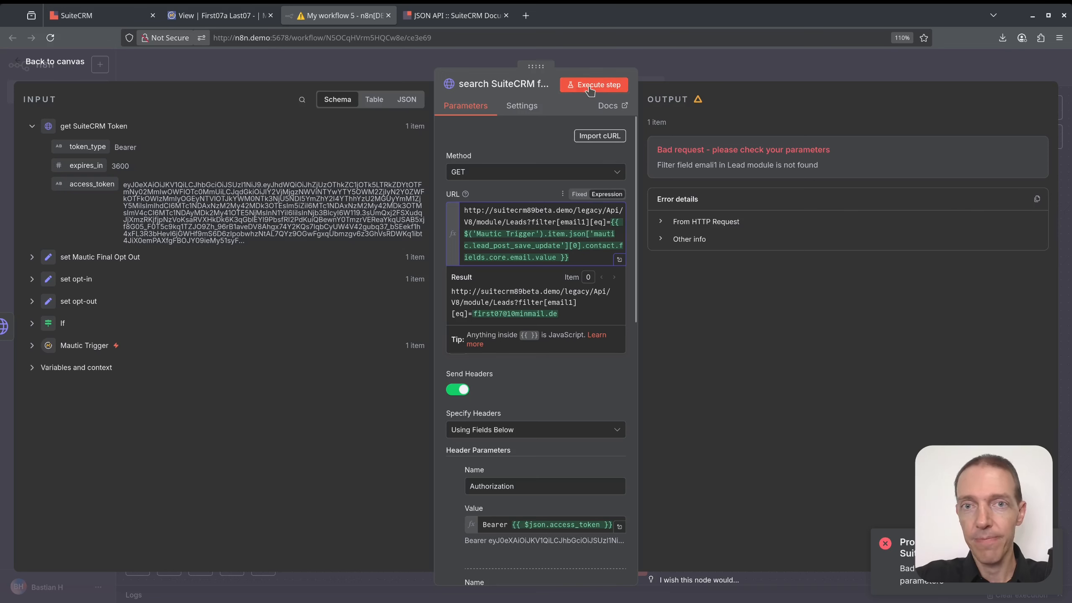
pyautogui.scroll(-15, 869, 422)
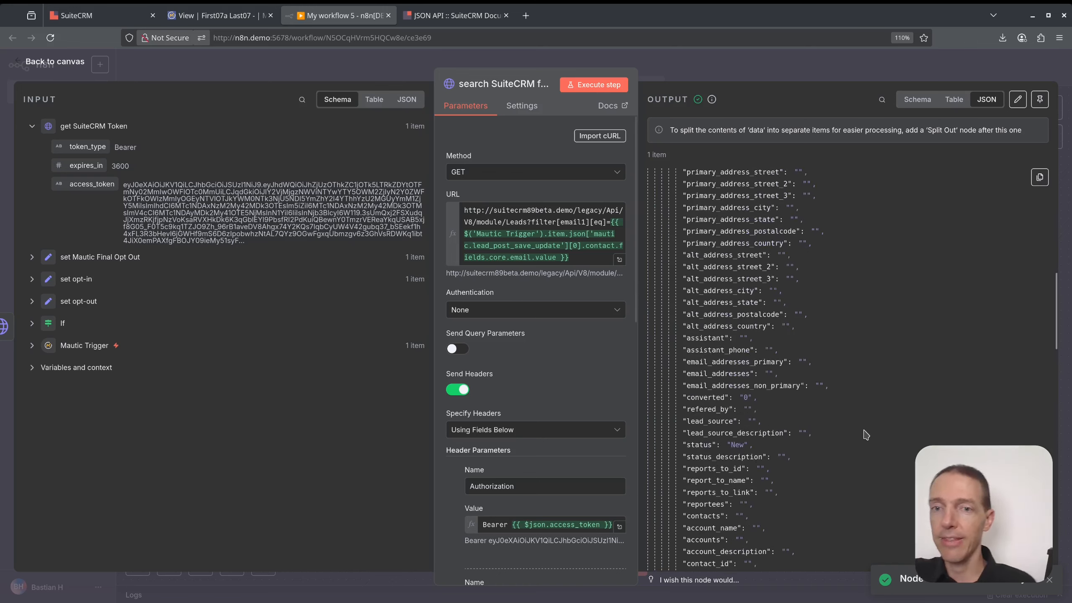
pyautogui.scroll(10, 863, 452)
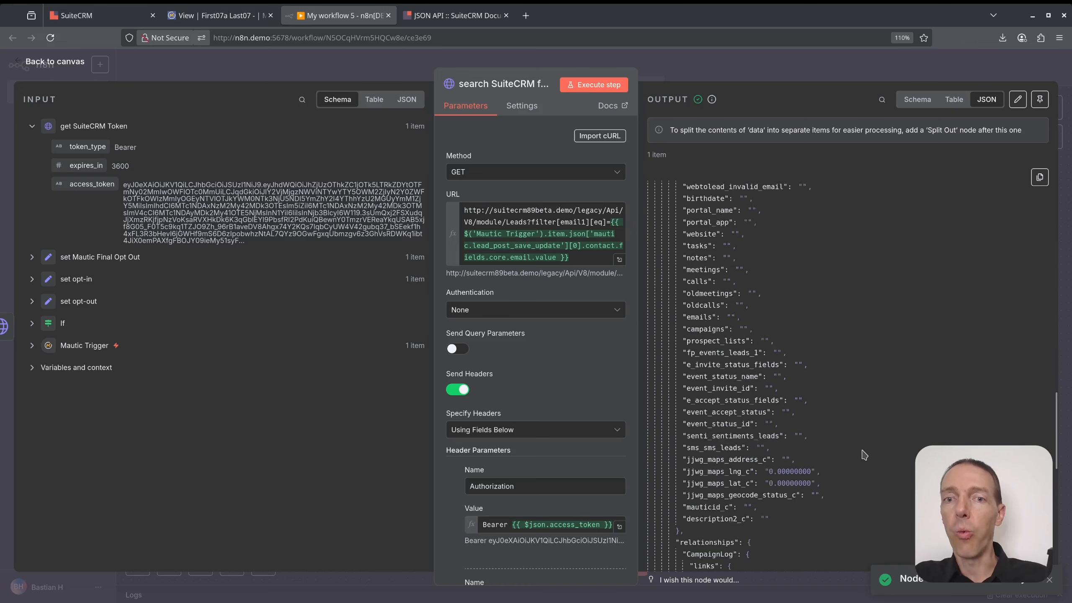
pyautogui.click(760, 79)
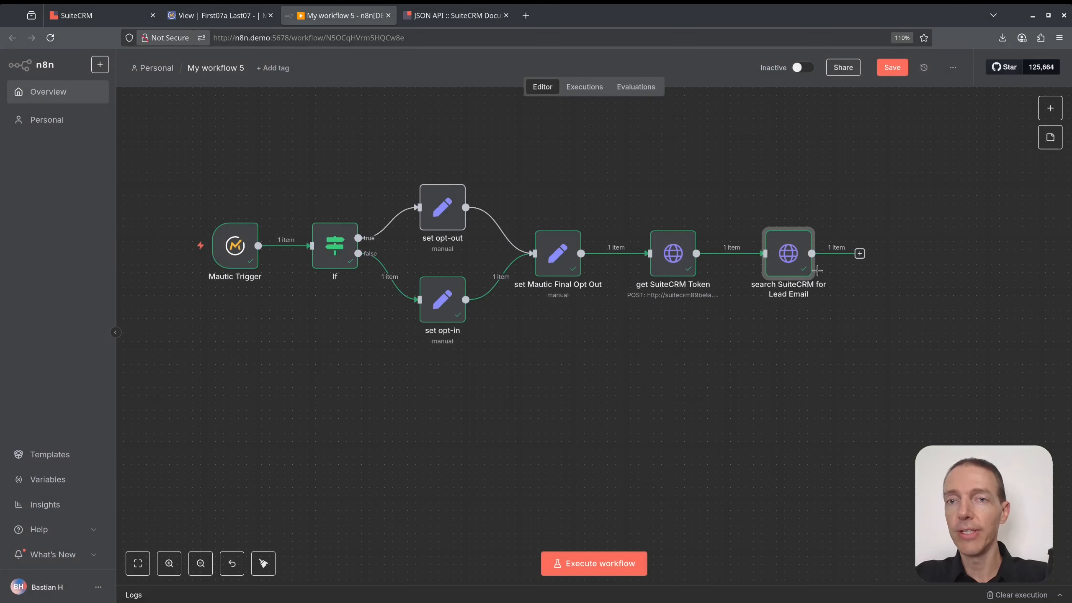
# Add a Split Out node after the lead search that splits the 'data' field, and test it.
pyautogui.click(859, 253)
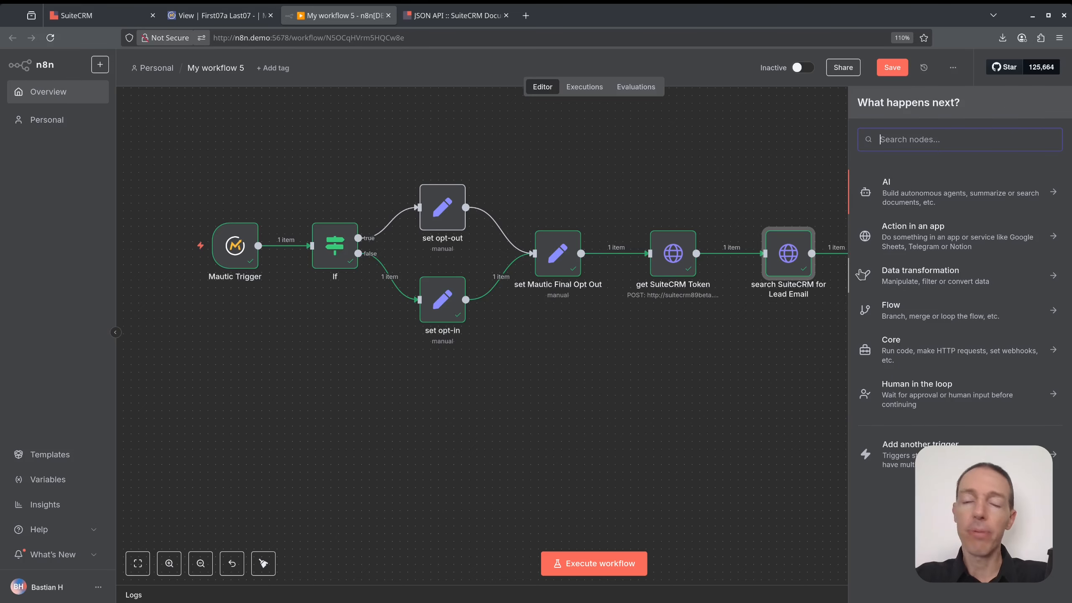
pyautogui.write('spli')
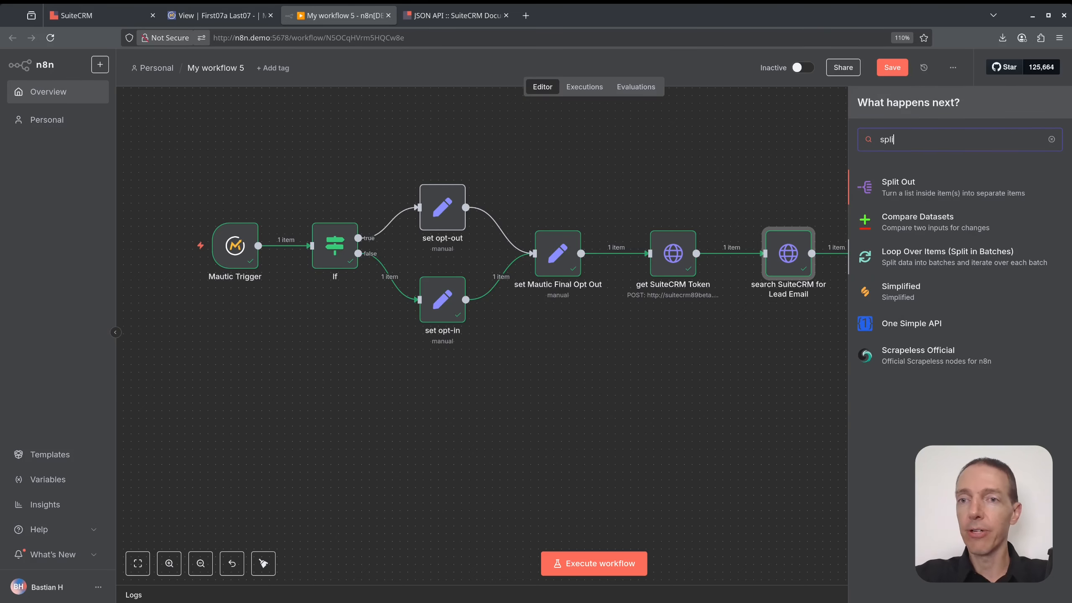
pyautogui.click(942, 190)
pyautogui.moveTo(76, 147); pyautogui.dragTo(490, 157)
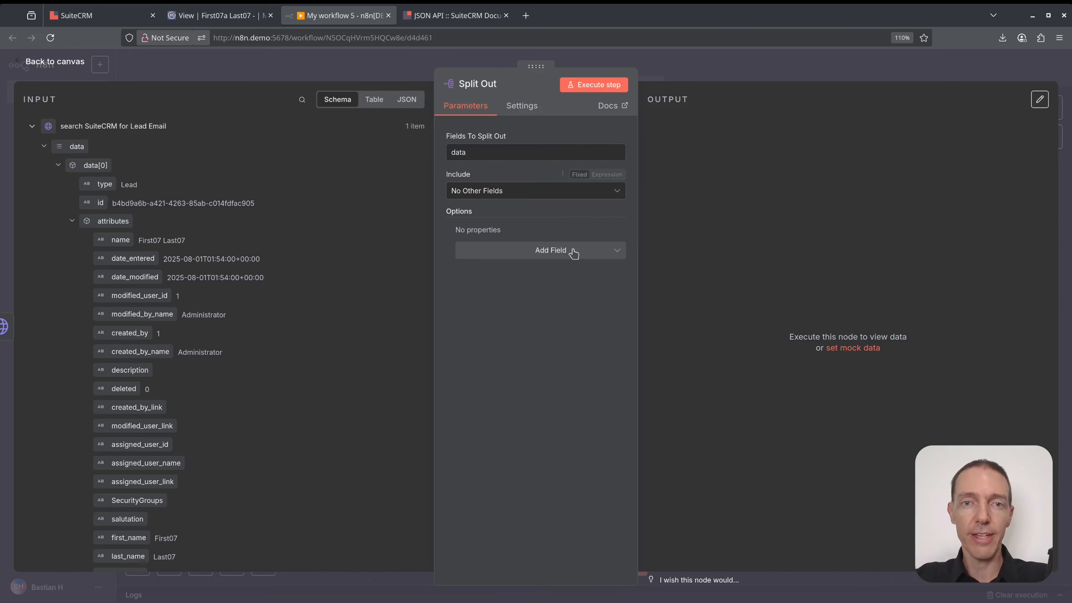
pyautogui.click(601, 86)
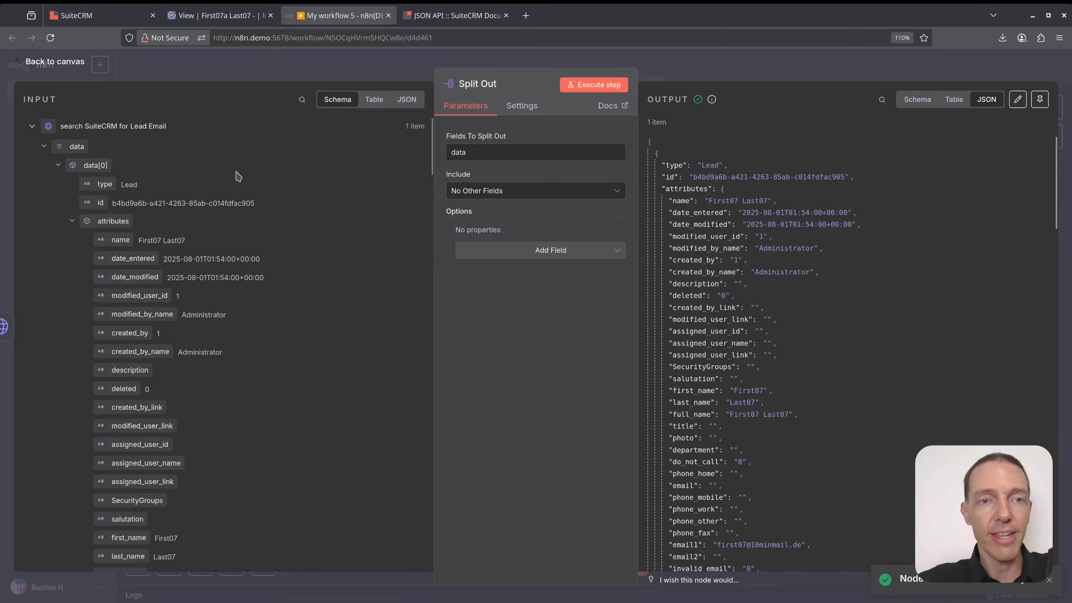
pyautogui.click(781, 69)
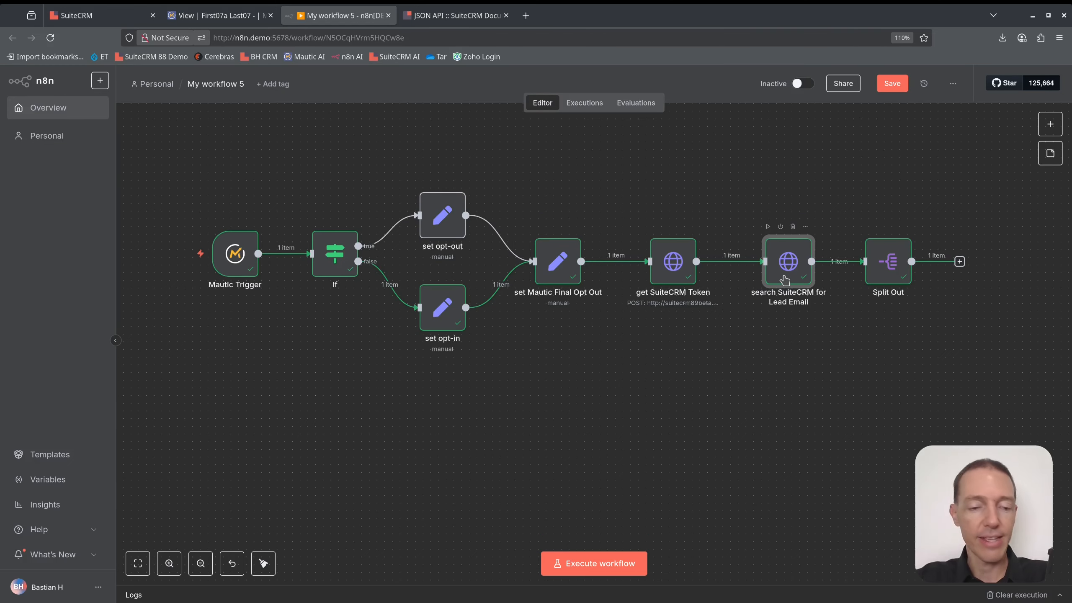
# Duplicate the lead search node, connect it after Split Out, and rename it 'retrieve Leads Email Addresses'.
pyautogui.hotkey('ctrl', 'd')
pyautogui.moveTo(825, 307); pyautogui.dragTo(779, 384)
pyautogui.moveTo(959, 261); pyautogui.dragTo(765, 378)
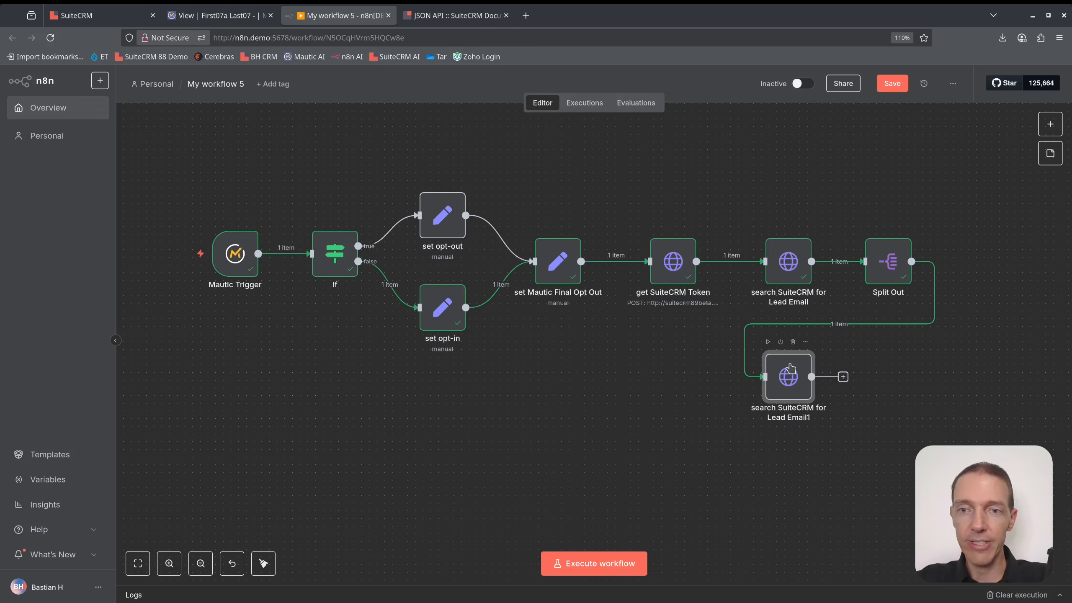
pyautogui.press('F2')
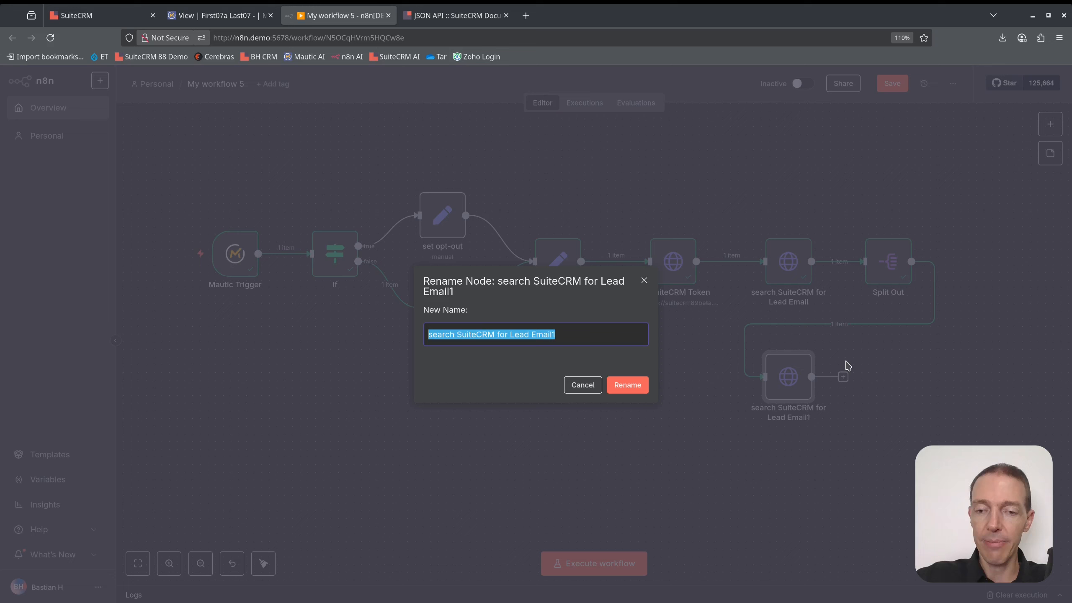
pyautogui.press('Home')
pyautogui.hotkey('ctrl', 'a')
pyautogui.write('r')
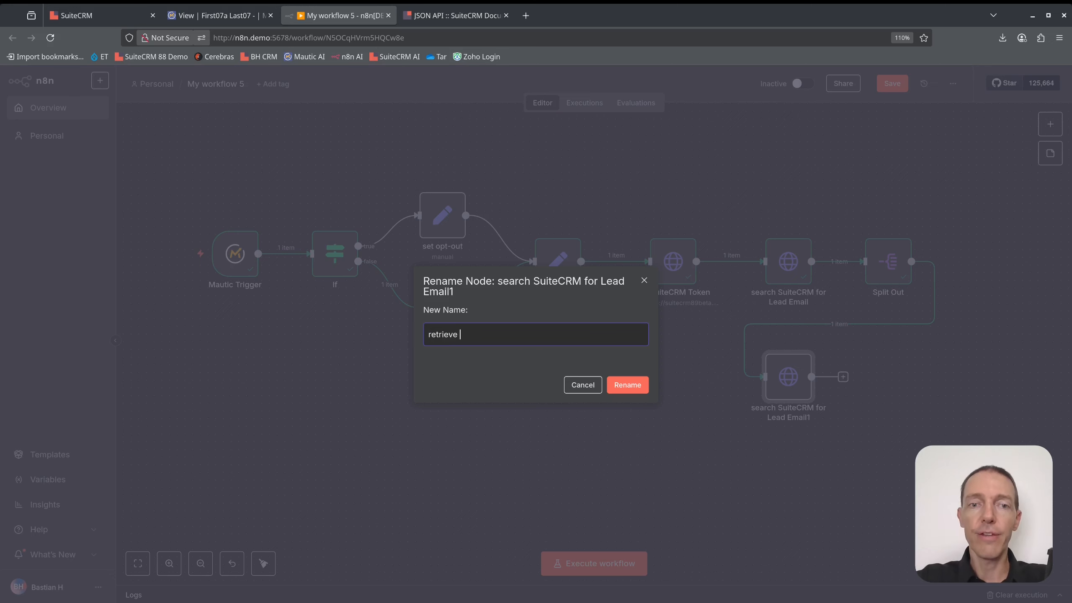
pyautogui.write('etrieve Leads Email Add')
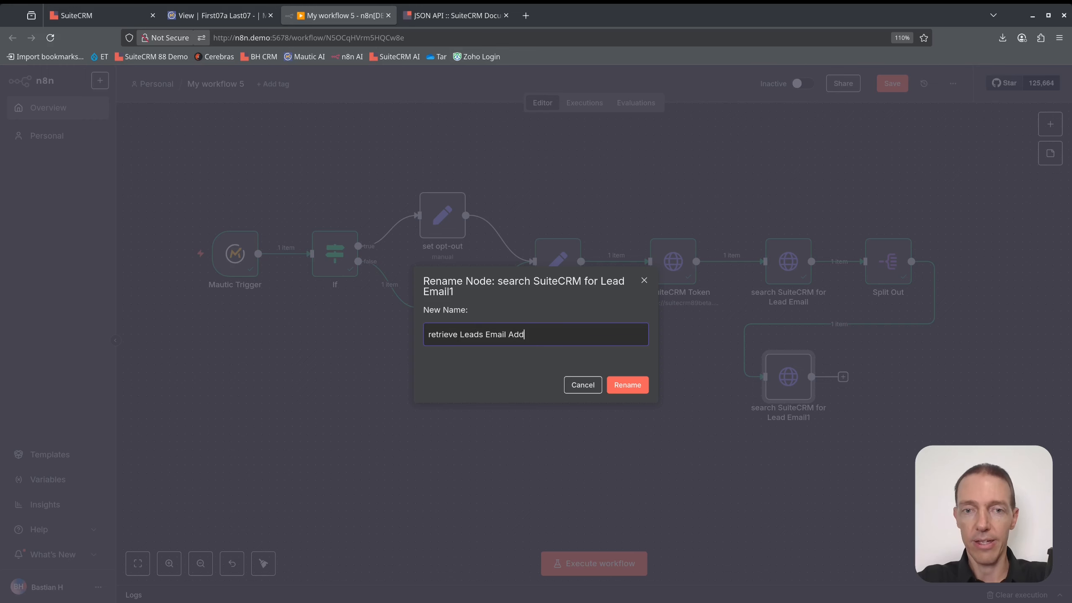
pyautogui.write('resses')
pyautogui.press('Return')
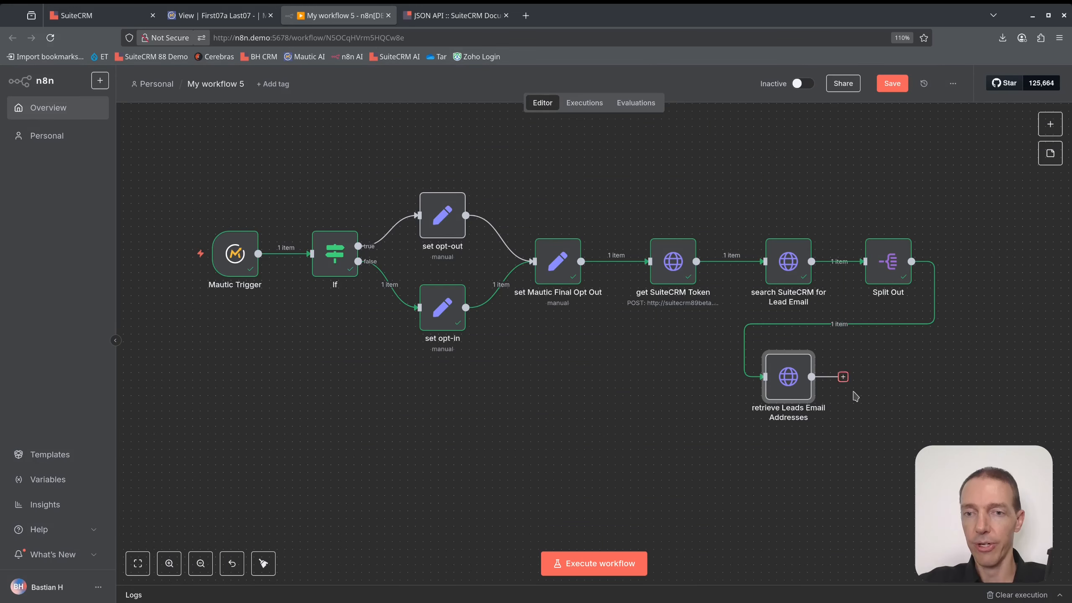
# Replace the URL's module and filter part with the lead's EmailAddress related link.
pyautogui.doubleClick(788, 386)
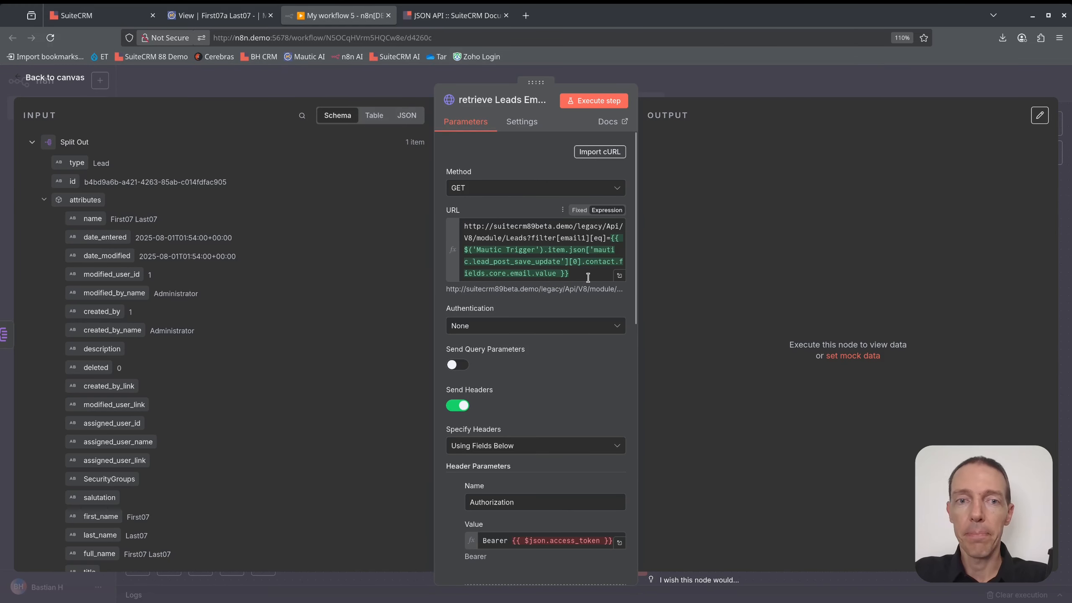
pyautogui.click(621, 278)
pyautogui.moveTo(485, 185); pyautogui.dragTo(434, 153)
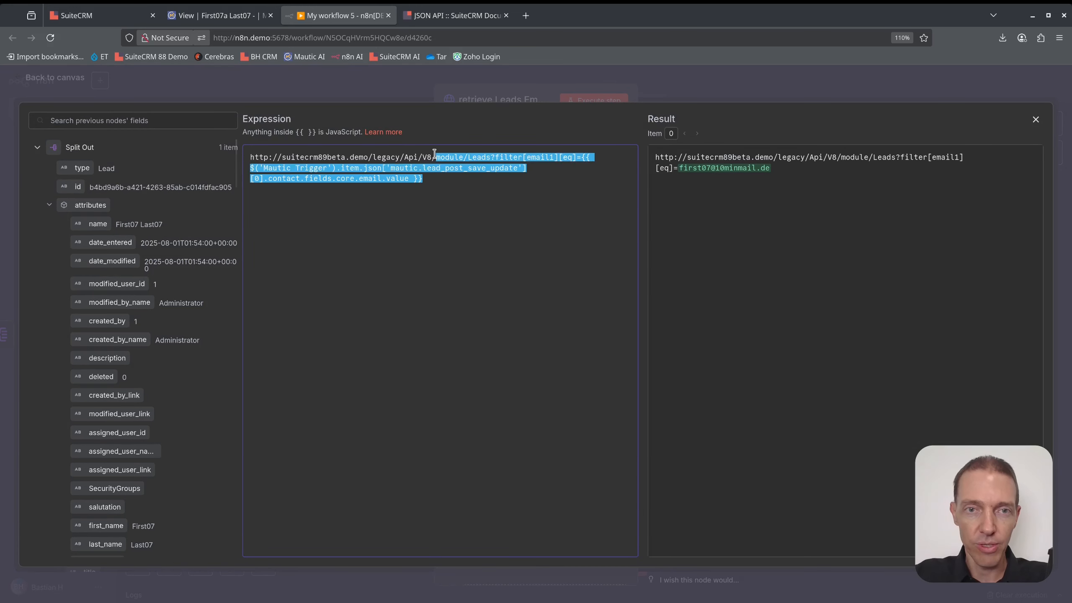
pyautogui.press('BackSpace')
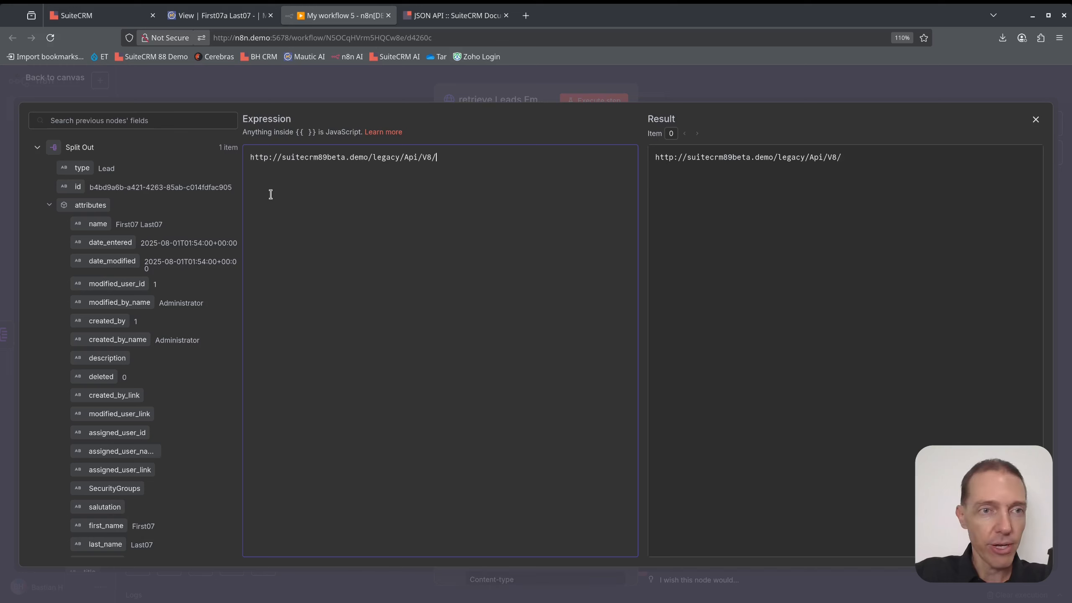
pyautogui.scroll(-1, 78, 211)
pyautogui.scroll(-15, 78, 211)
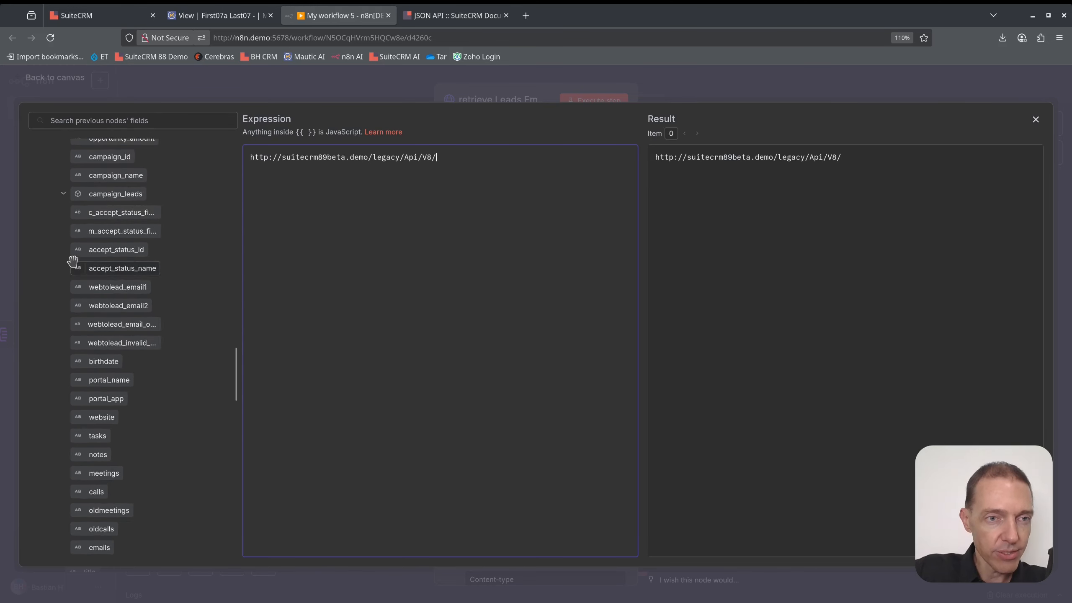
pyautogui.scroll(-2, 76, 270)
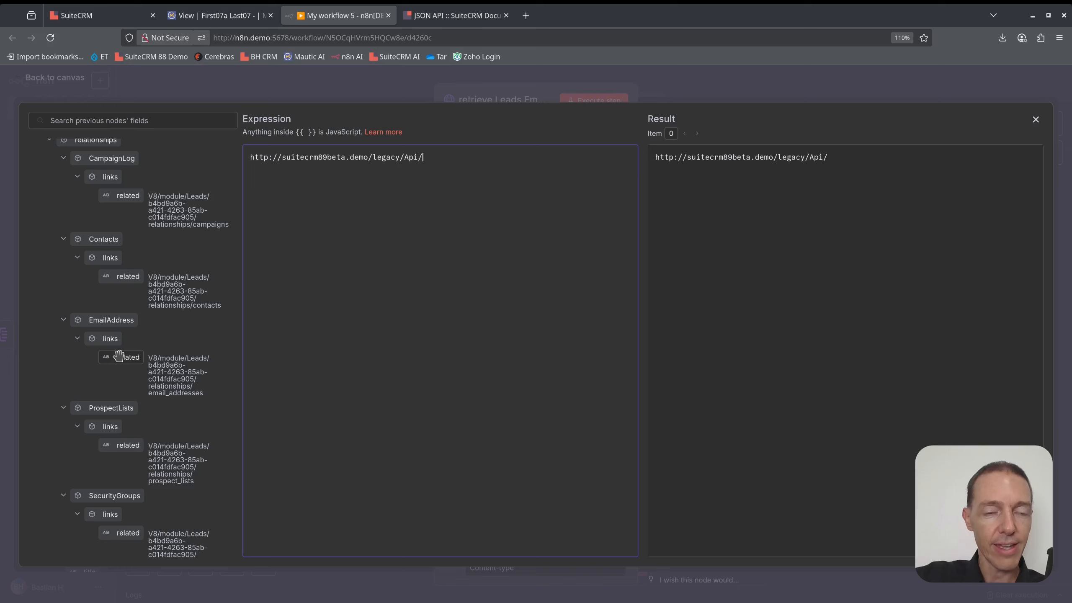
pyautogui.moveTo(119, 356); pyautogui.dragTo(494, 158)
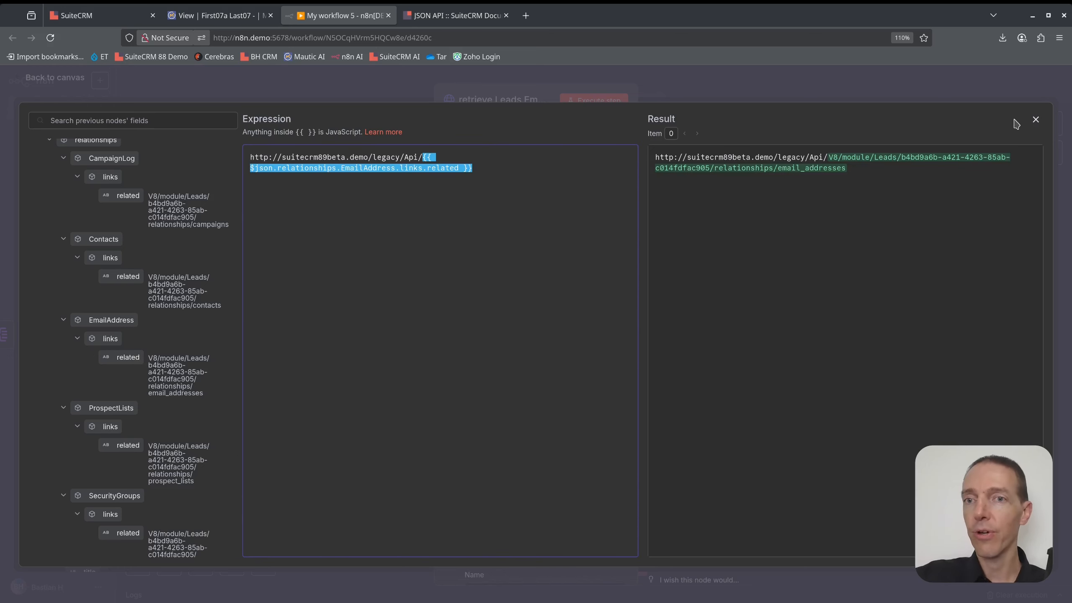
# Review the resolved relationships URL and run the request, which returns access_denied.
pyautogui.moveTo(856, 168); pyautogui.dragTo(823, 154)
pyautogui.click(887, 174)
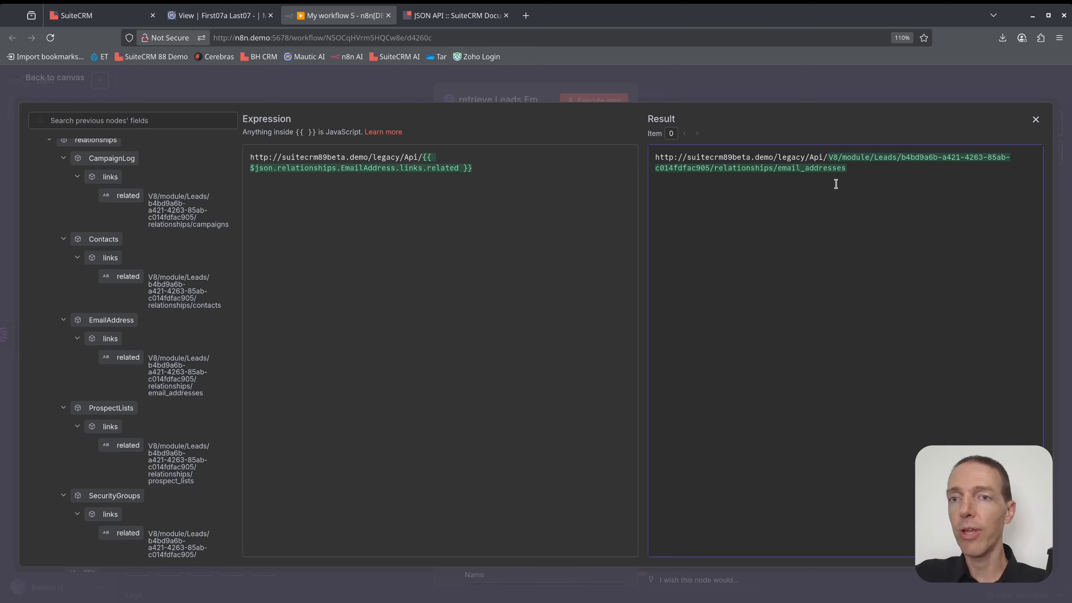
pyautogui.moveTo(874, 157); pyautogui.dragTo(968, 157)
pyautogui.moveTo(711, 168); pyautogui.dragTo(788, 169)
pyautogui.click(828, 168)
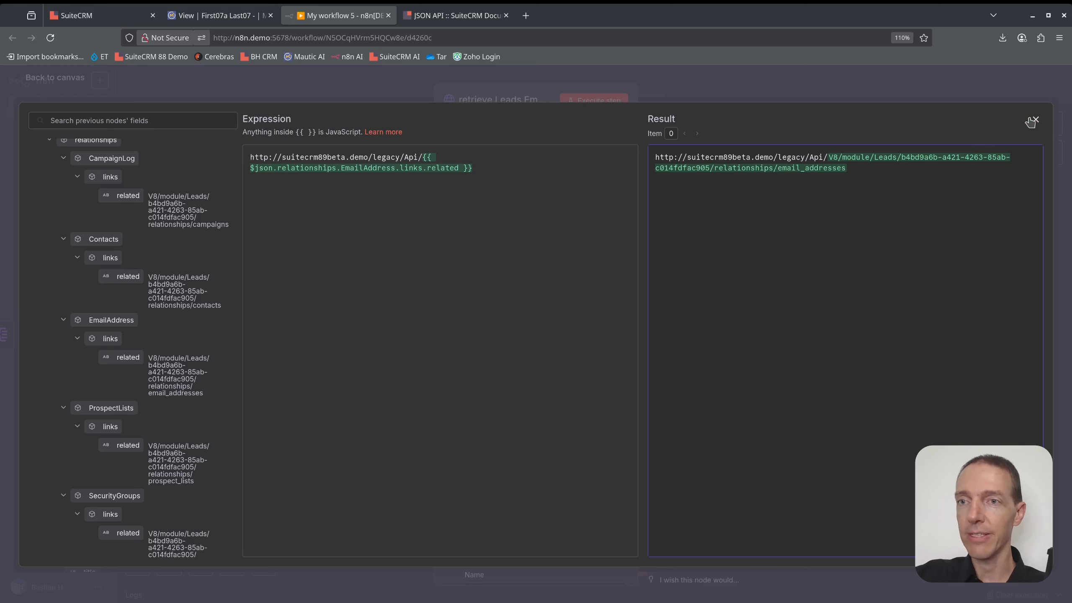
pyautogui.click(1035, 119)
pyautogui.click(591, 101)
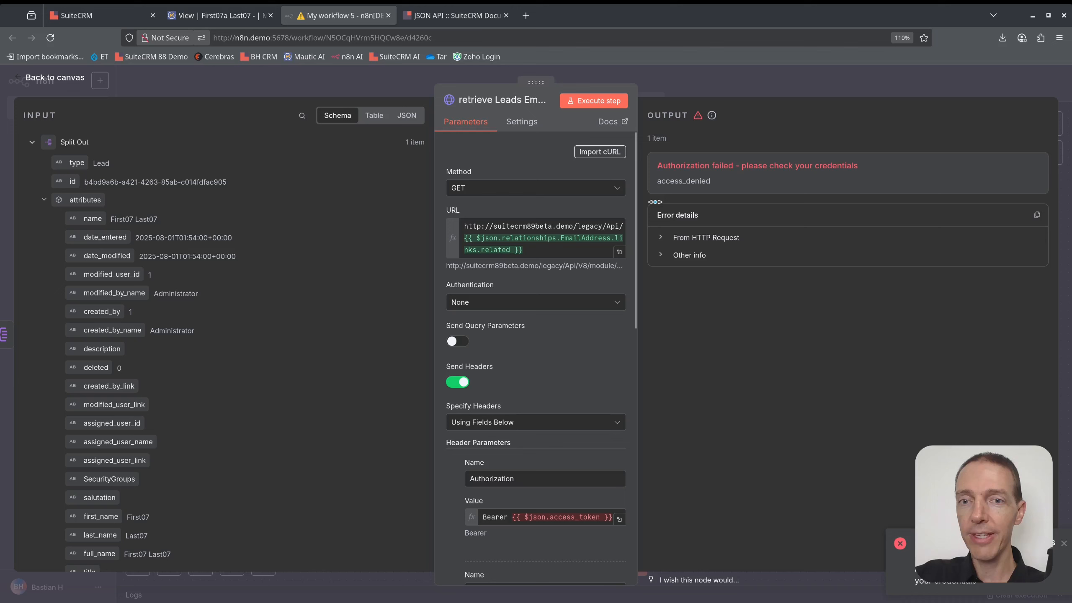
# Swap the Bearer token for get SuiteCRM Token's access_token and rerun, returning the EmailAddress record.
pyautogui.scroll(-5, 515, 350)
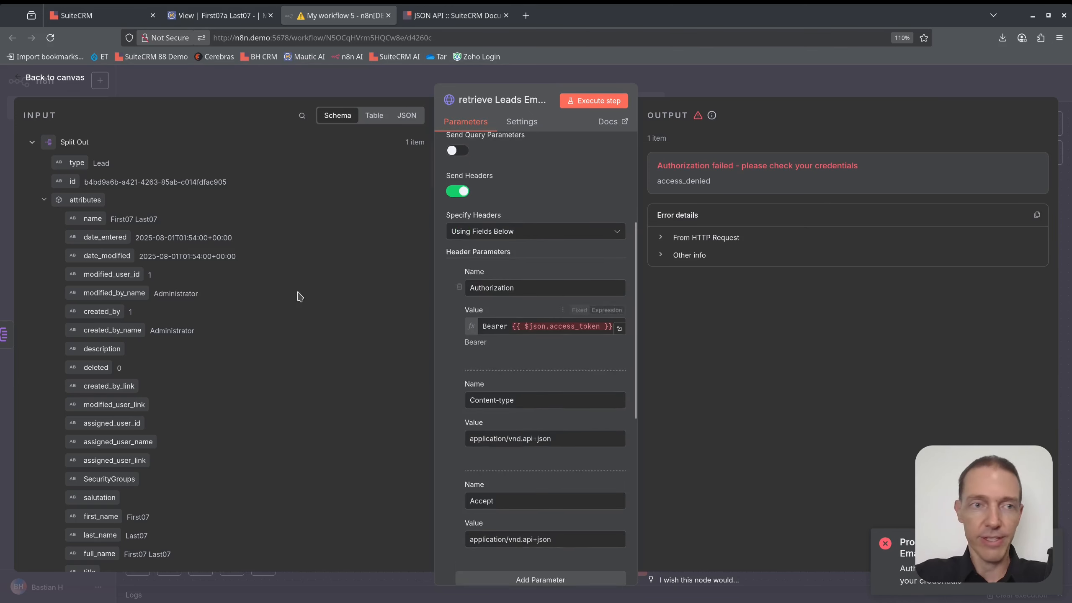
pyautogui.click(32, 142)
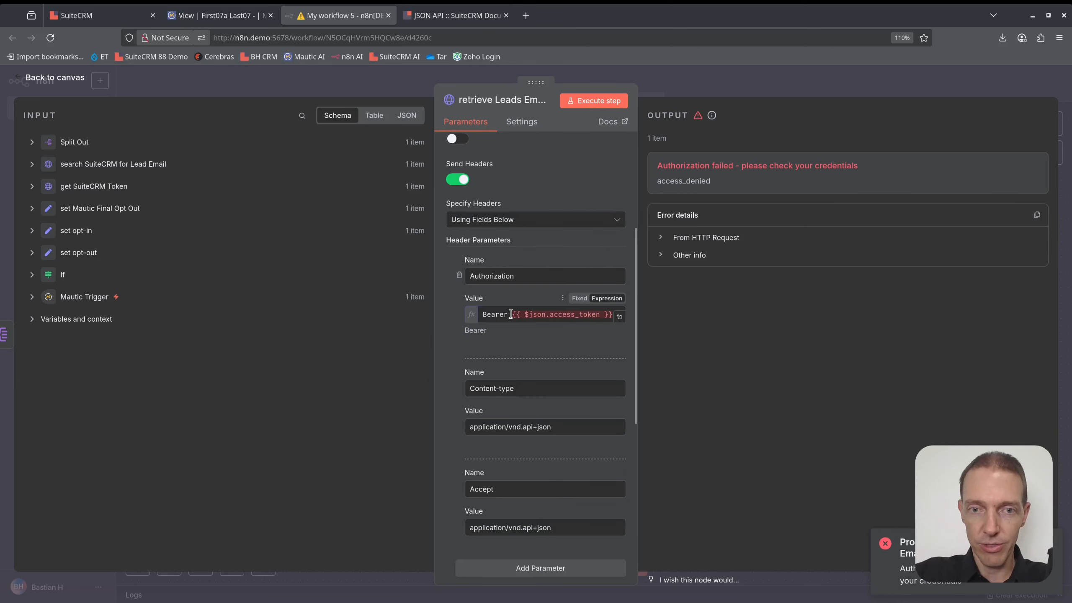
pyautogui.moveTo(510, 314); pyautogui.dragTo(711, 323)
pyautogui.press('BackSpace')
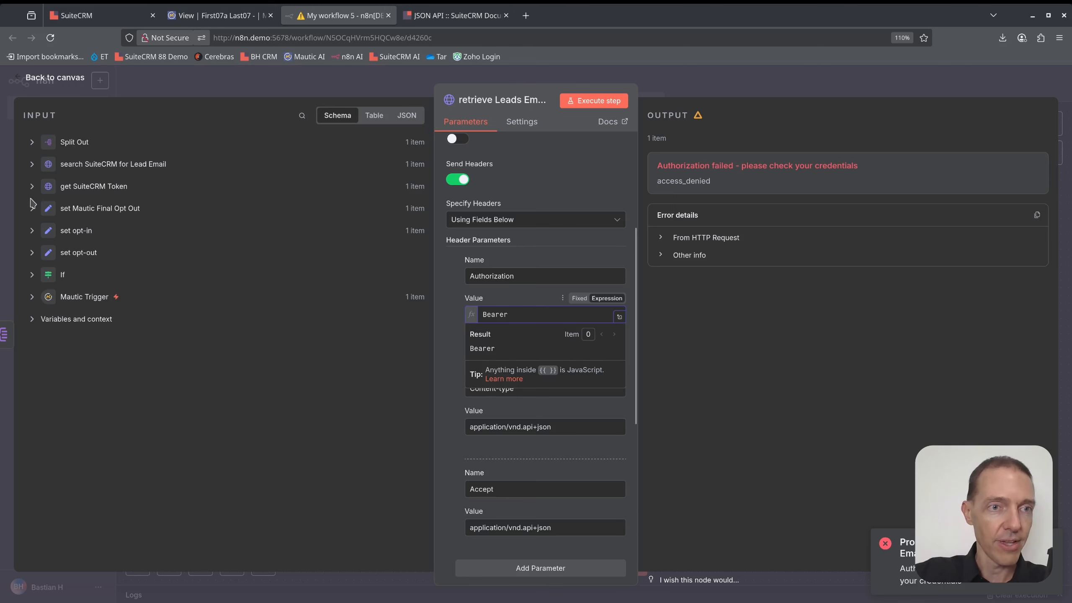
pyautogui.click(32, 186)
pyautogui.moveTo(92, 245); pyautogui.dragTo(550, 318)
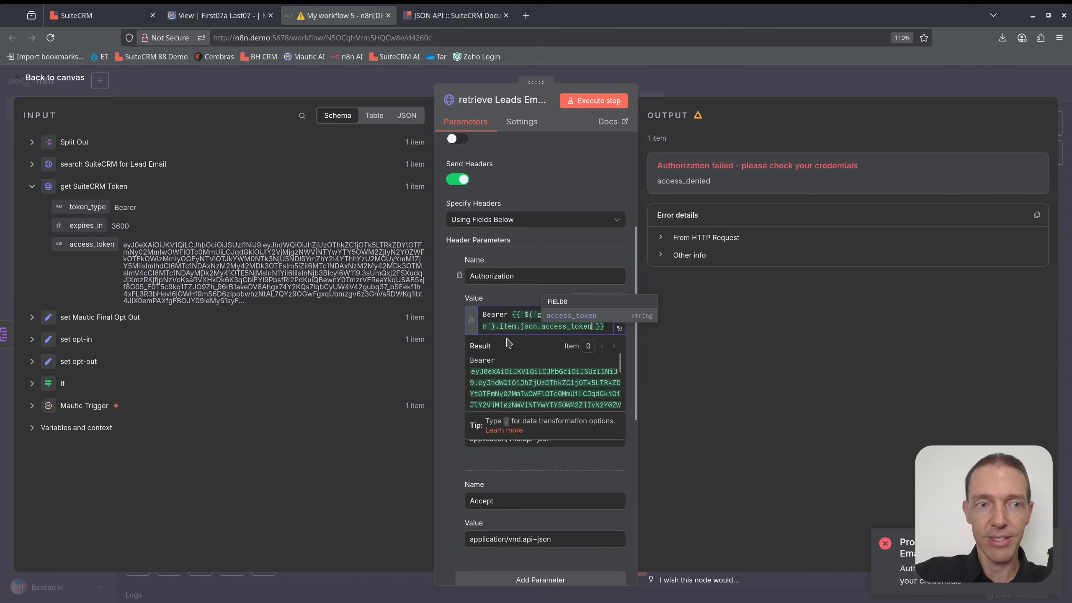
pyautogui.click(594, 101)
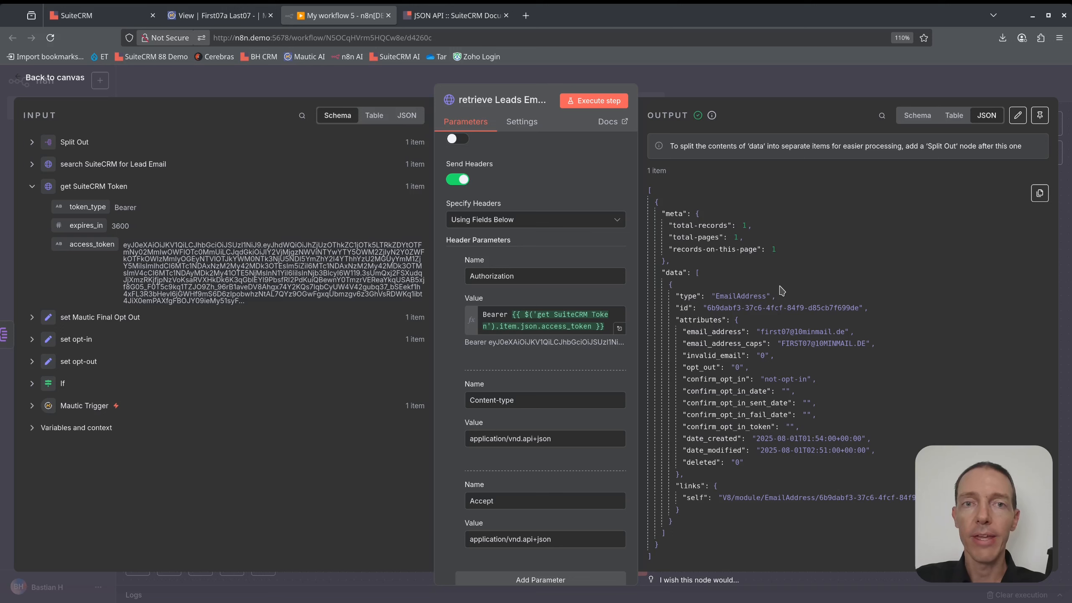
pyautogui.doubleClick(730, 295)
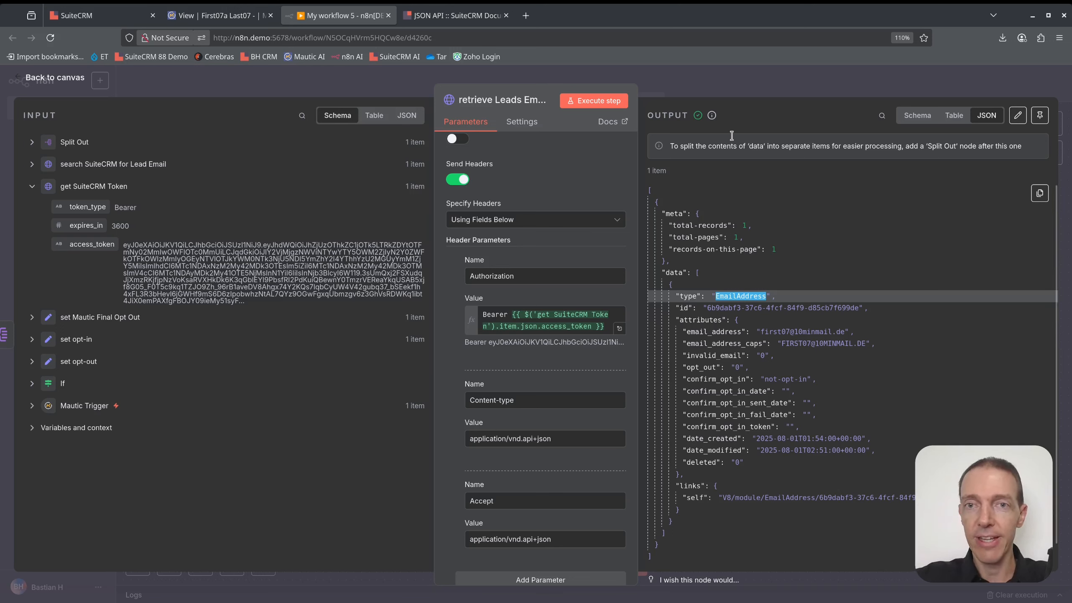
pyautogui.click(825, 86)
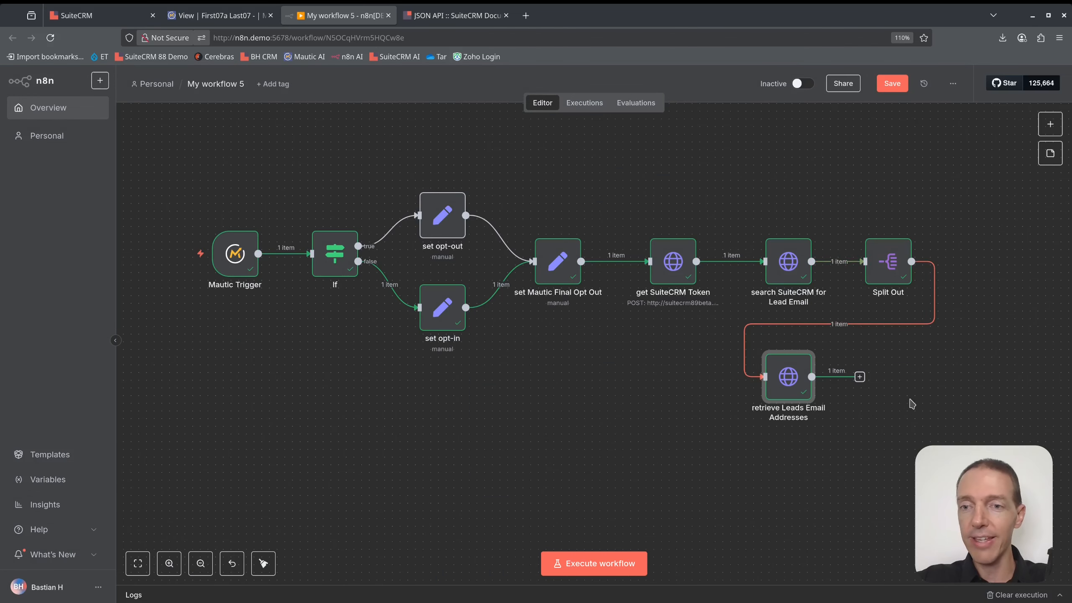
# Duplicate 'retrieve Leads Email Addresses' and set the copy to PATCH with URL ending in V8/module.
pyautogui.moveTo(906, 397); pyautogui.dragTo(872, 397)
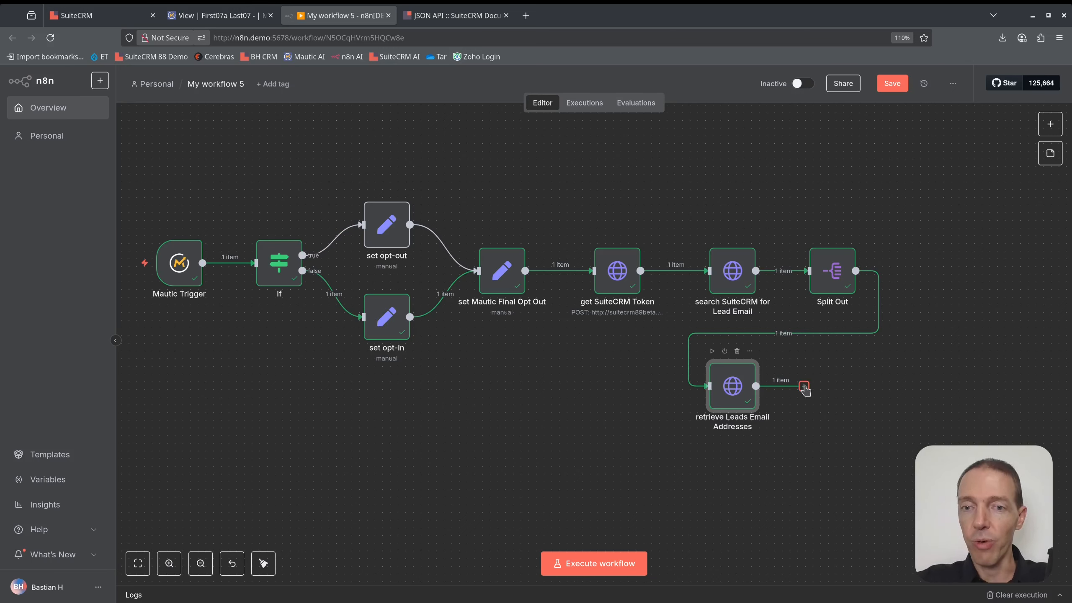
pyautogui.hotkey('ctrl', 'd')
pyautogui.moveTo(793, 430); pyautogui.dragTo(842, 392)
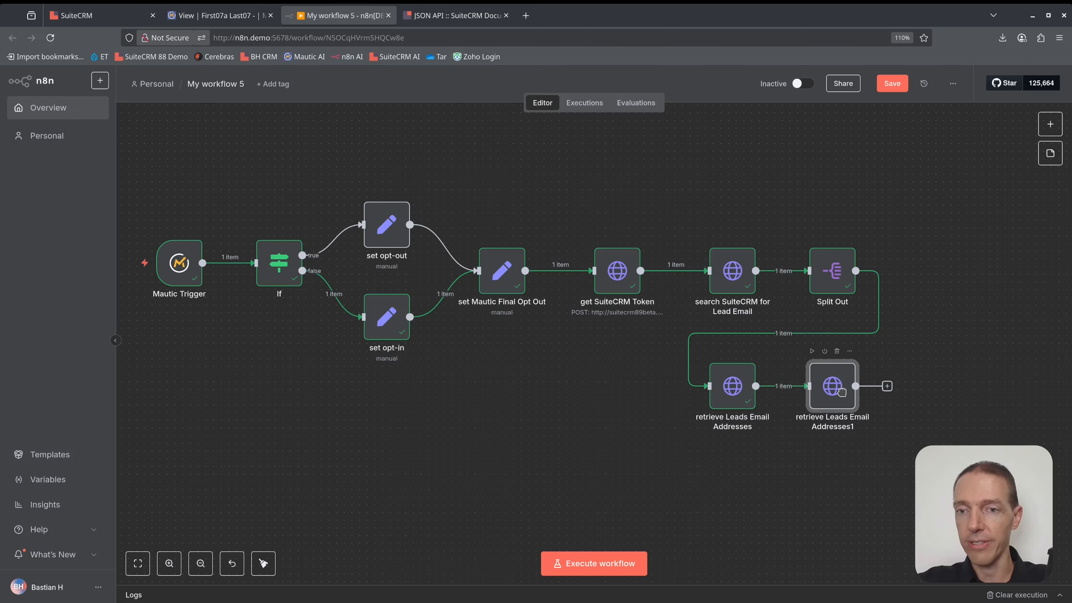
pyautogui.doubleClick(842, 392)
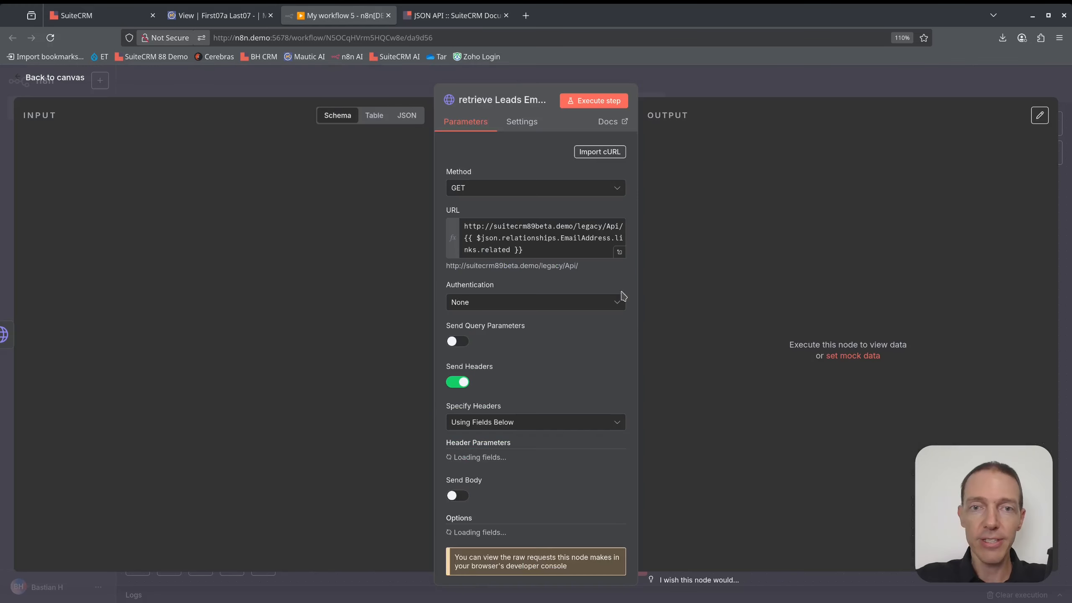
pyautogui.click(516, 191)
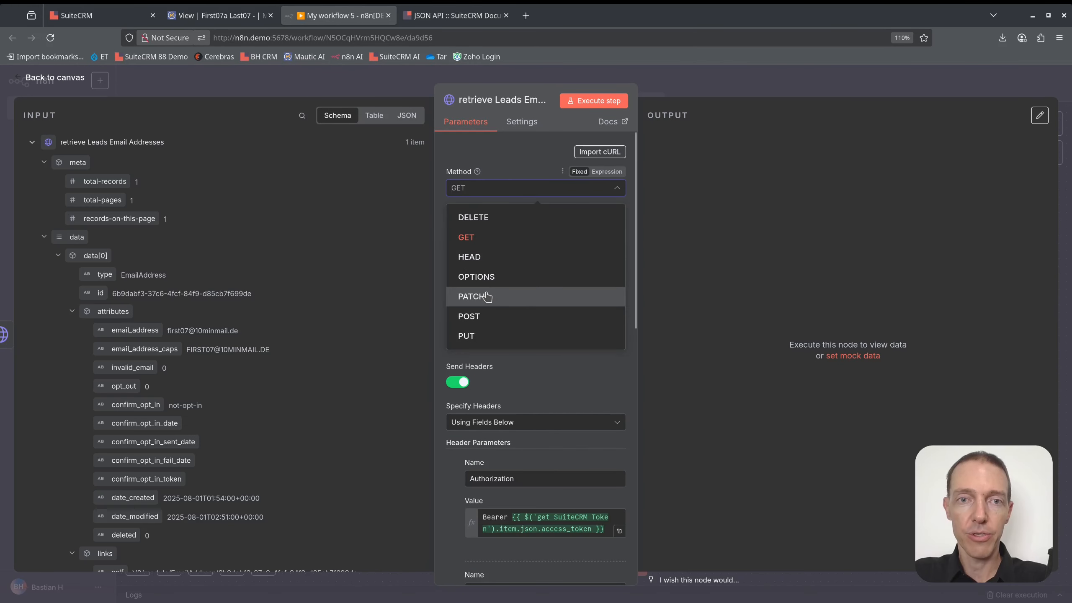
pyautogui.click(487, 296)
pyautogui.click(575, 252)
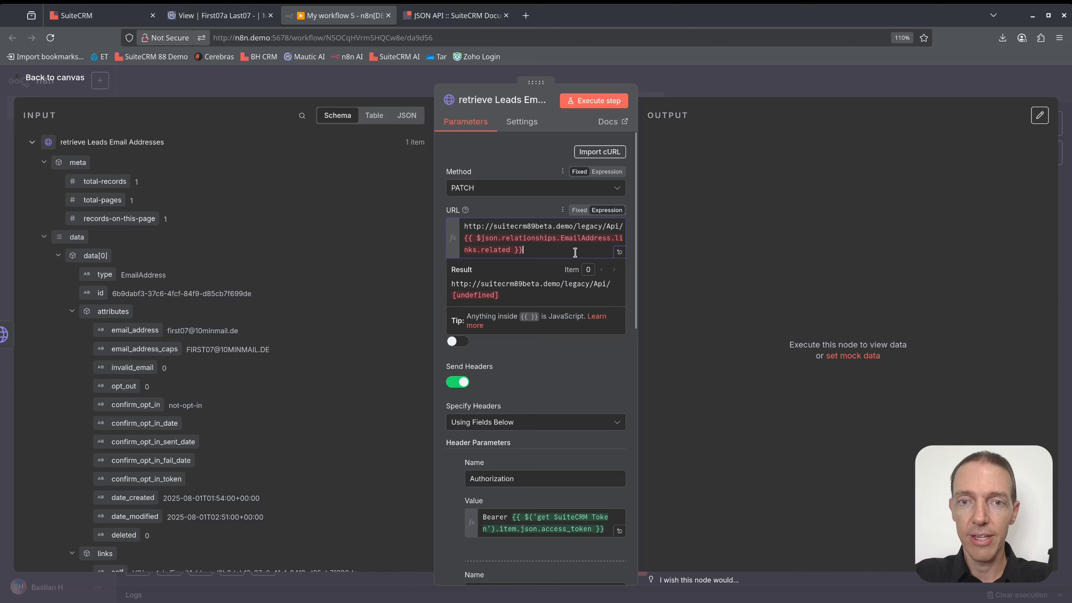
pyautogui.moveTo(575, 253); pyautogui.dragTo(629, 233)
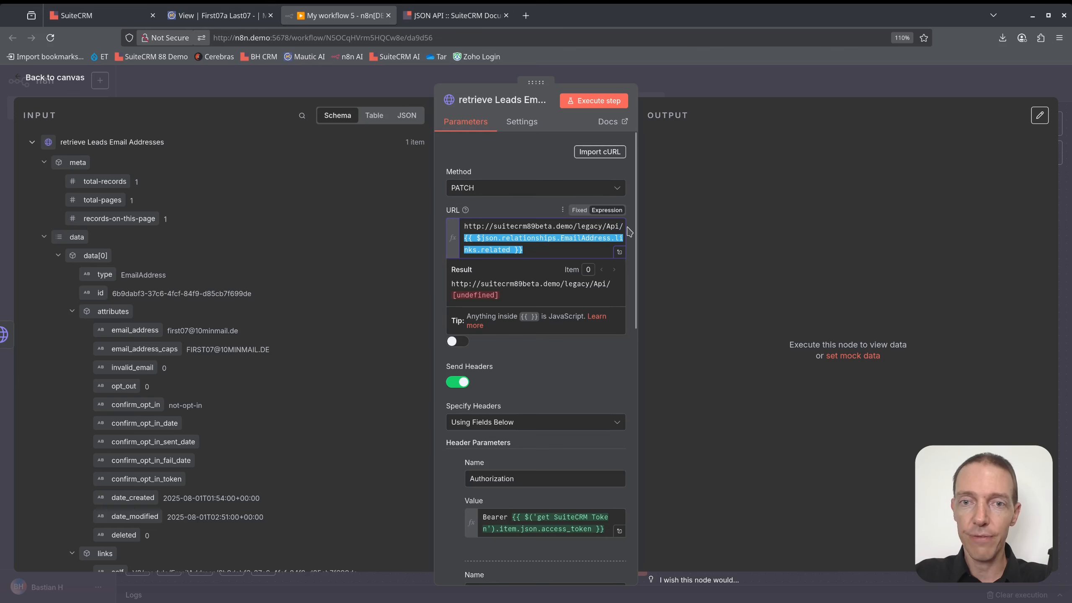
pyautogui.write('V8/module')
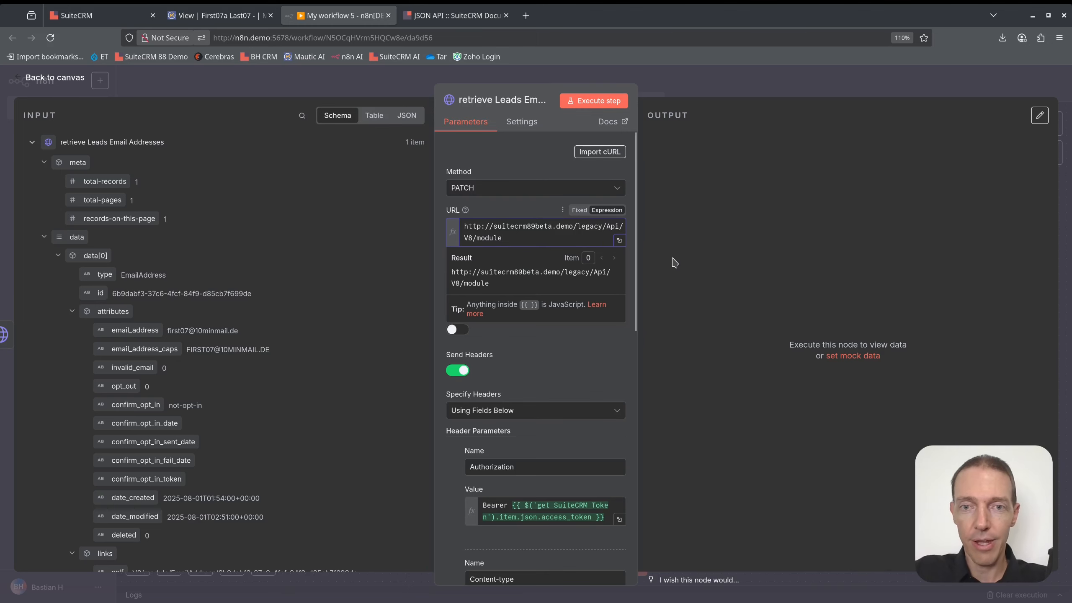
# Enable Send Body using JSON as an expression, opened in the full editor.
pyautogui.scroll(-10, 538, 244)
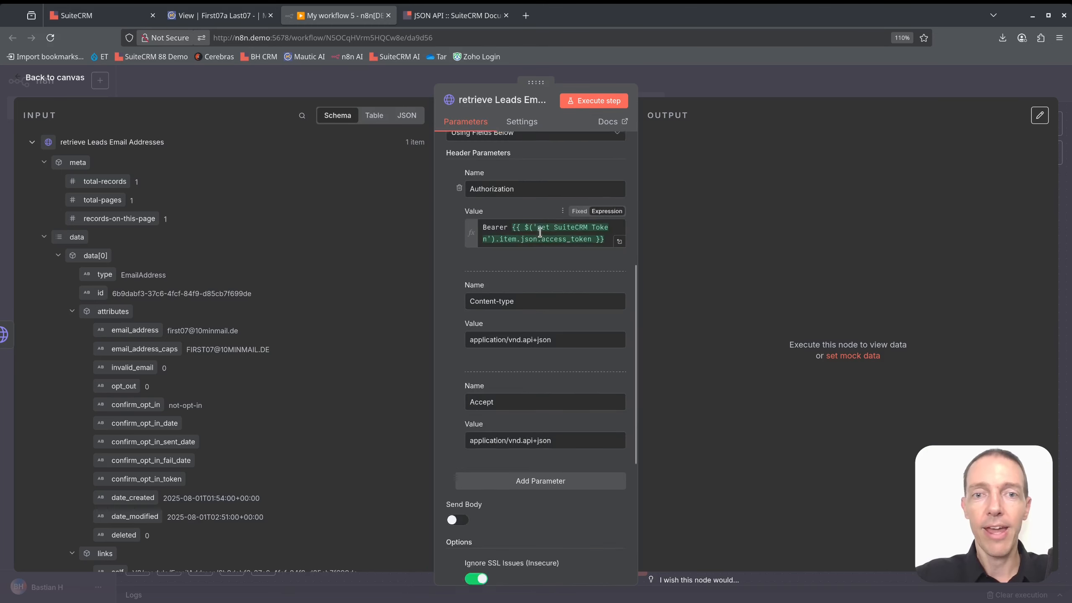
pyautogui.scroll(-3, 538, 244)
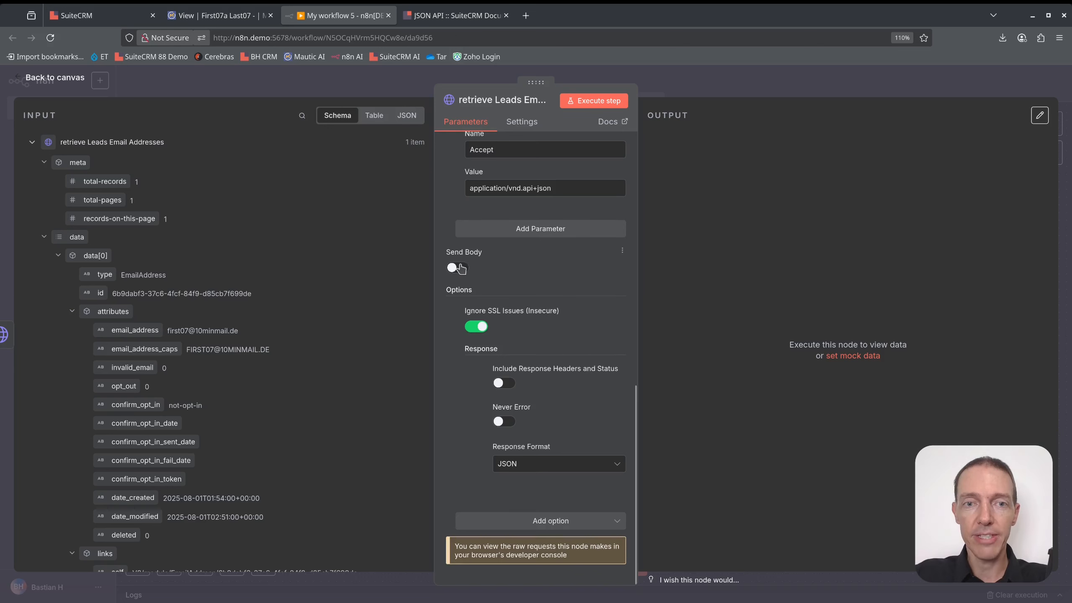
pyautogui.click(458, 268)
pyautogui.scroll(-3, 550, 237)
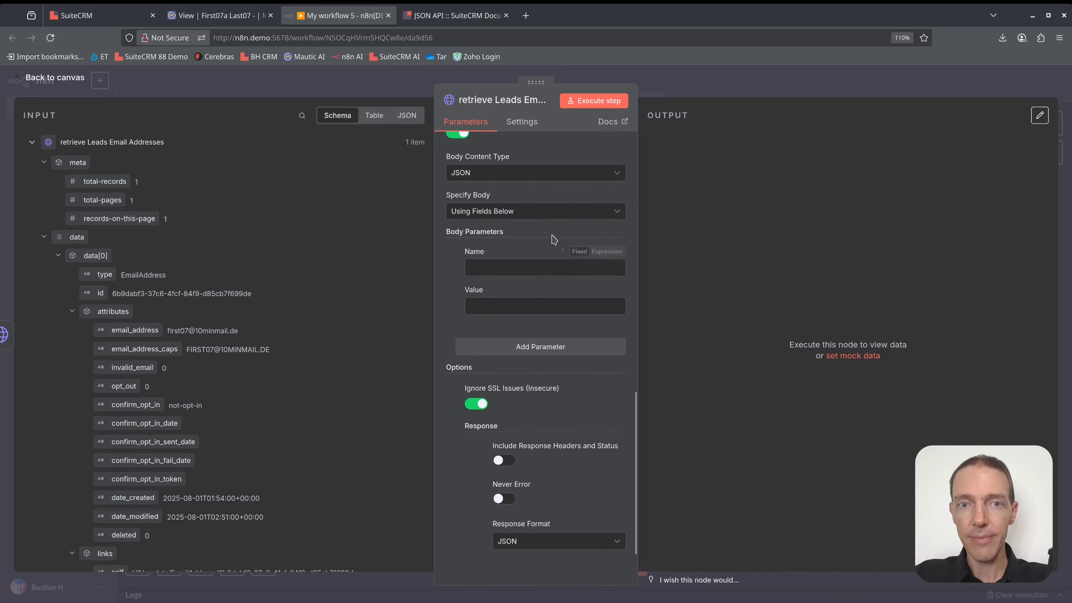
pyautogui.click(538, 213)
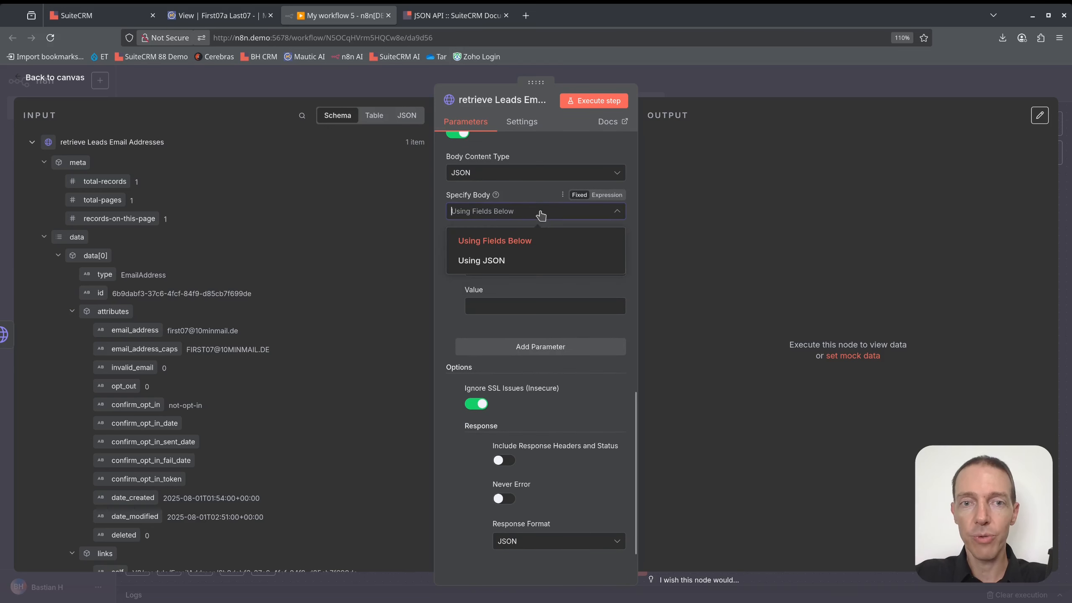
pyautogui.click(498, 261)
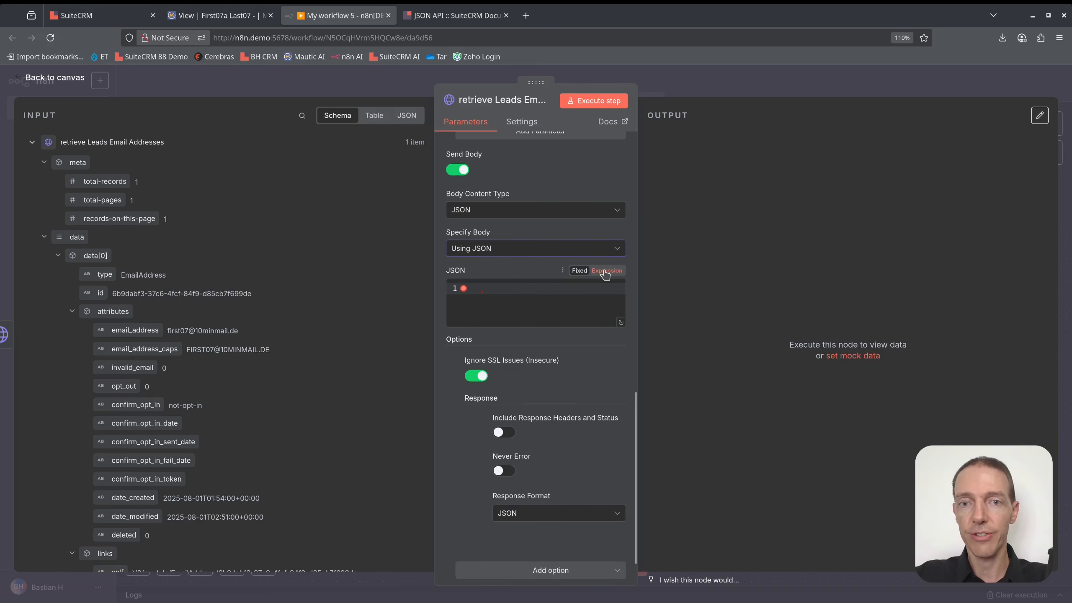
pyautogui.click(606, 271)
pyautogui.click(619, 289)
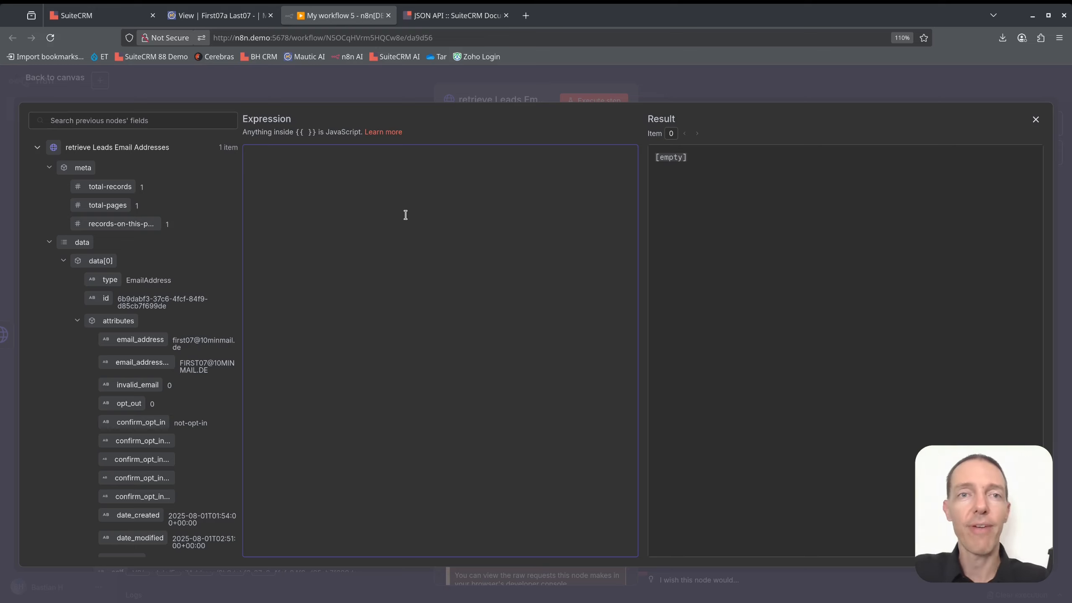
# Copy the PATCH update-record example body from the SuiteCRM JSON API documentation.
pyautogui.click(448, 16)
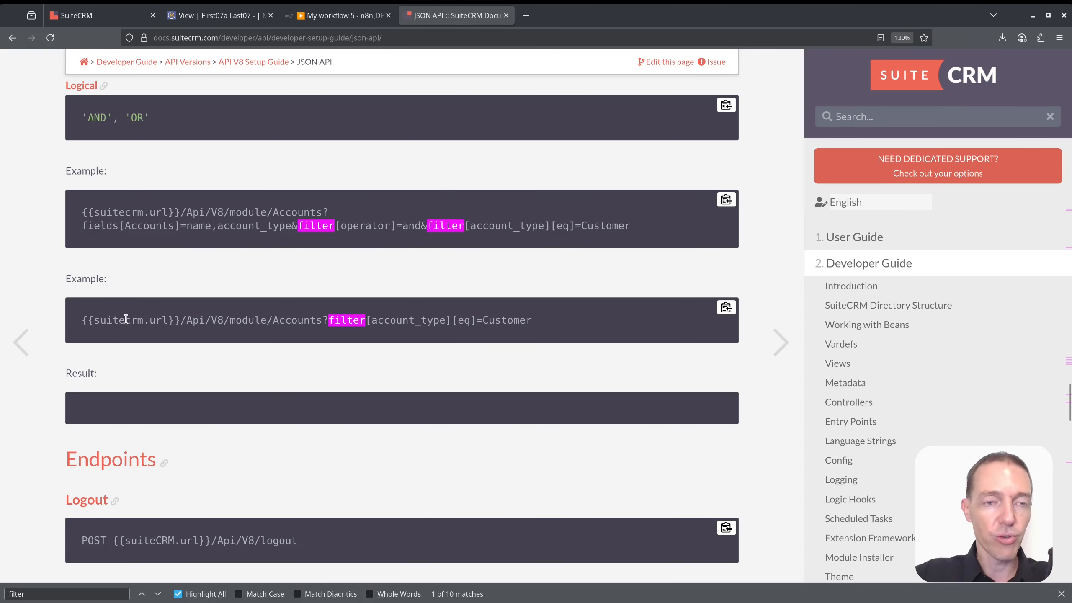
pyautogui.hotkey('ctrl', 'f')
pyautogui.write('patch')
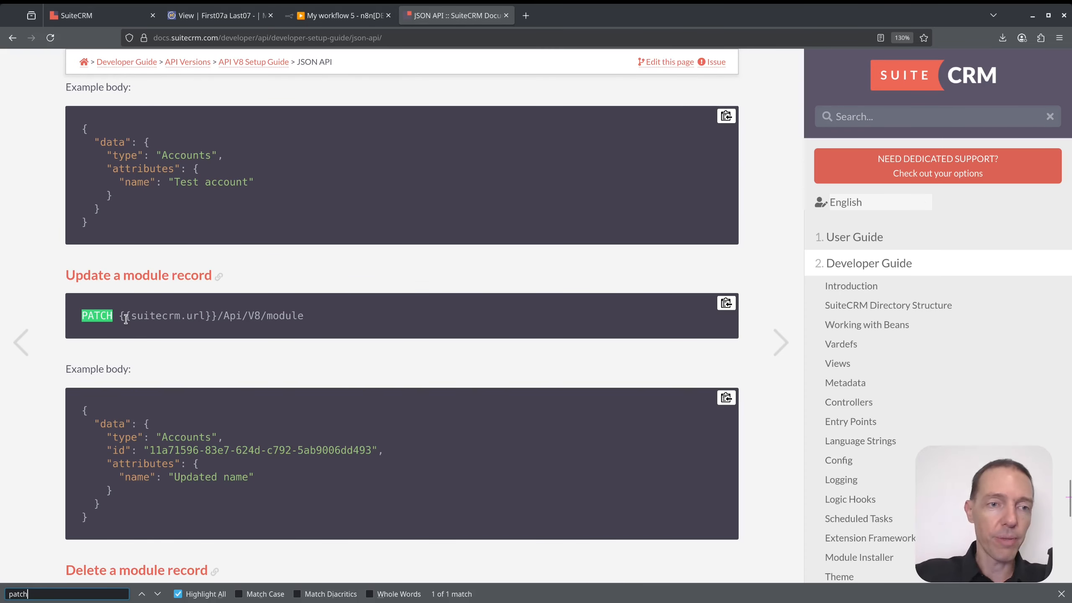
pyautogui.moveTo(79, 410); pyautogui.dragTo(142, 515)
pyautogui.hotkey('ctrl', 'c')
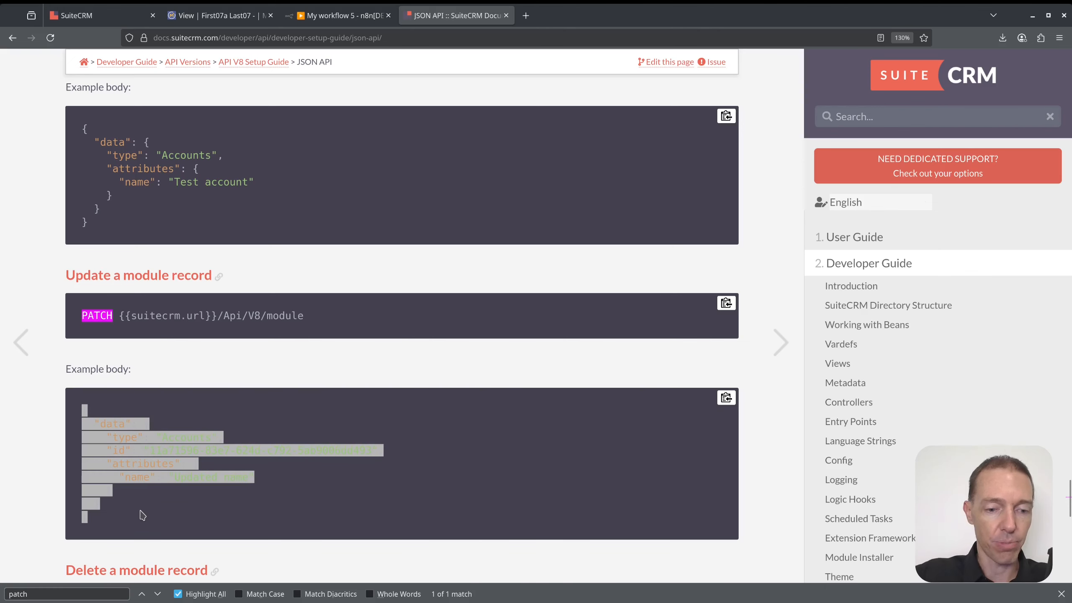
pyautogui.hotkey('ctrl', 'pageup')
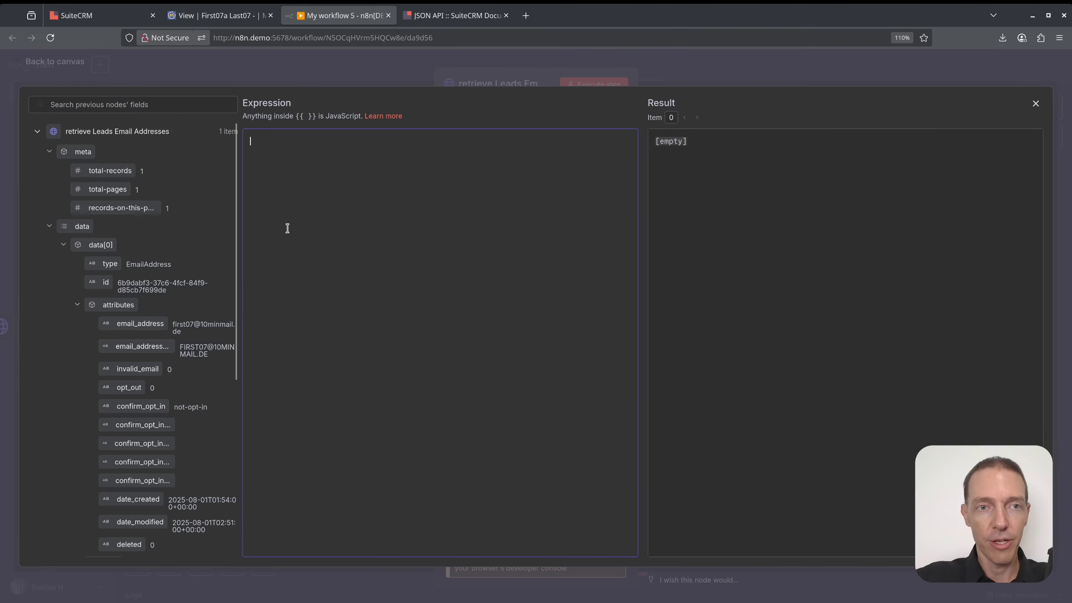
# Paste the example body and fill type and id from the incoming EmailAddress record.
pyautogui.hotkey('ctrl', 'v')
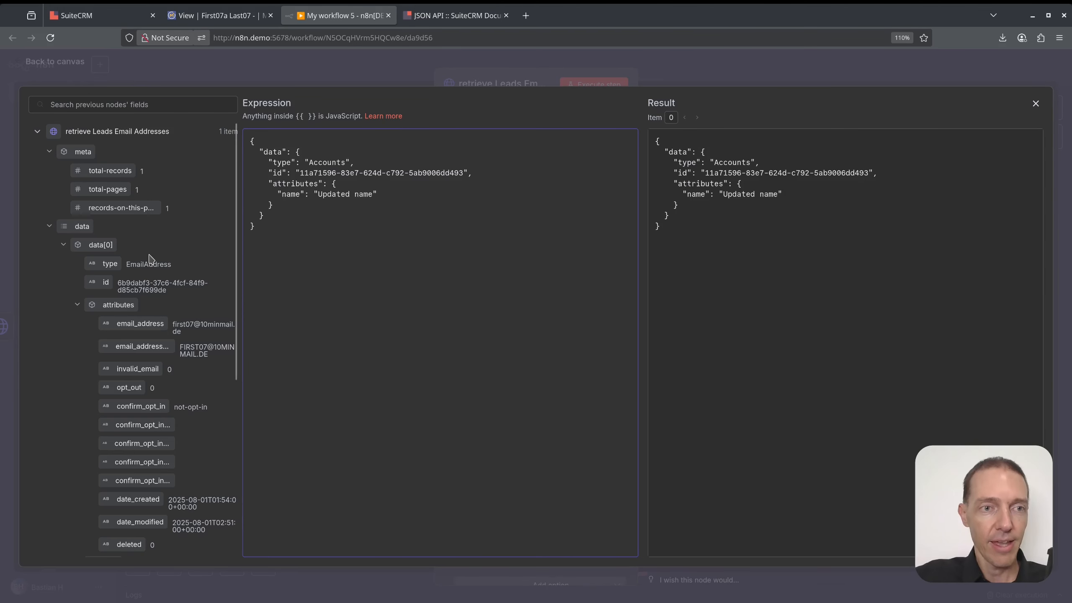
pyautogui.doubleClick(327, 162)
pyautogui.press('BackSpace')
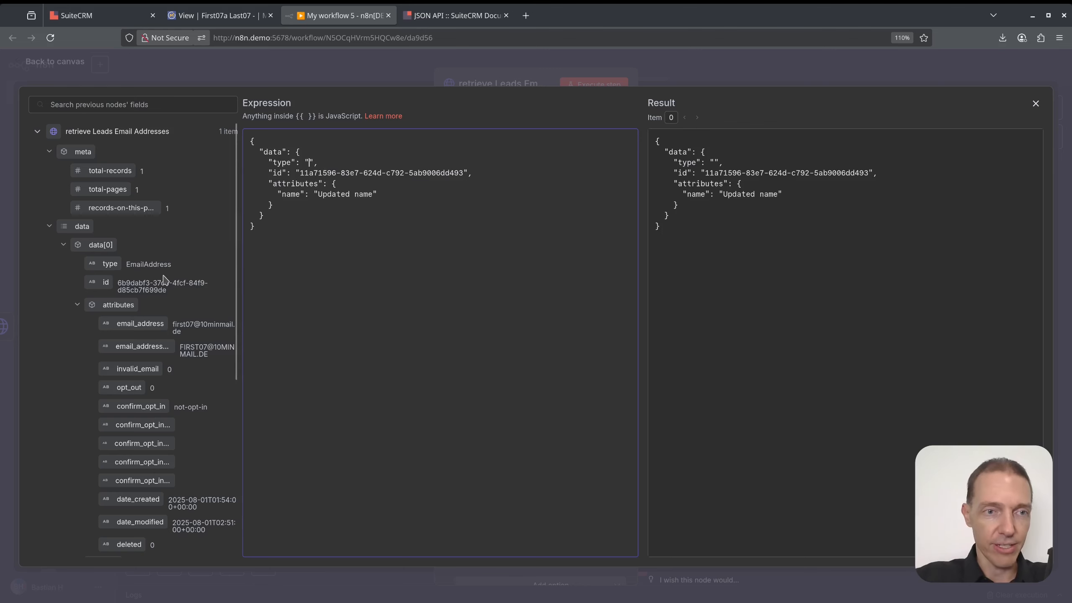
pyautogui.moveTo(108, 264); pyautogui.dragTo(463, 172)
pyautogui.press('BackSpace')
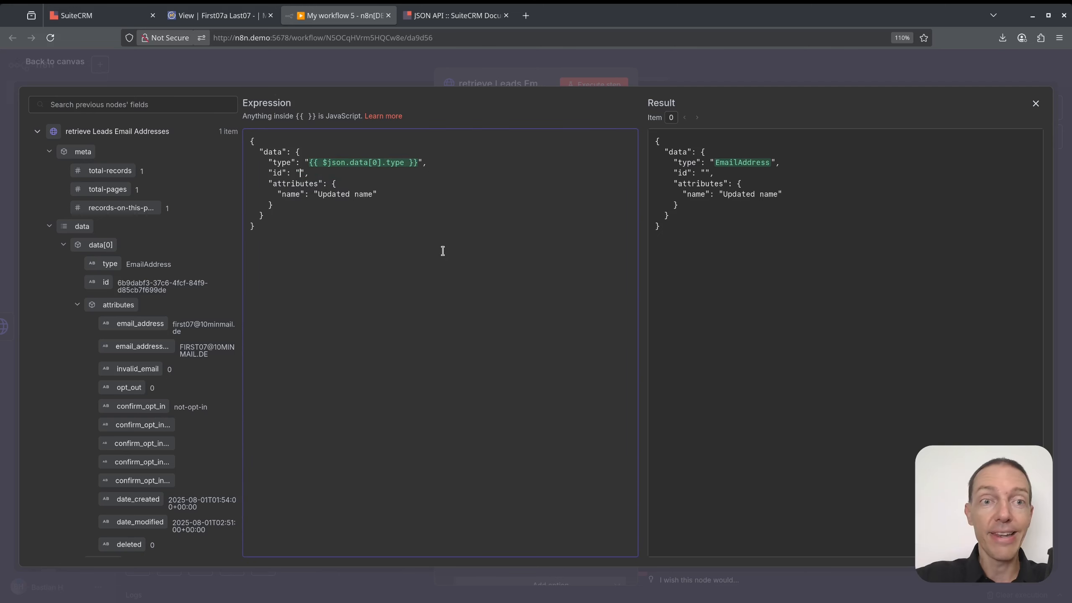
pyautogui.moveTo(96, 282); pyautogui.dragTo(302, 172)
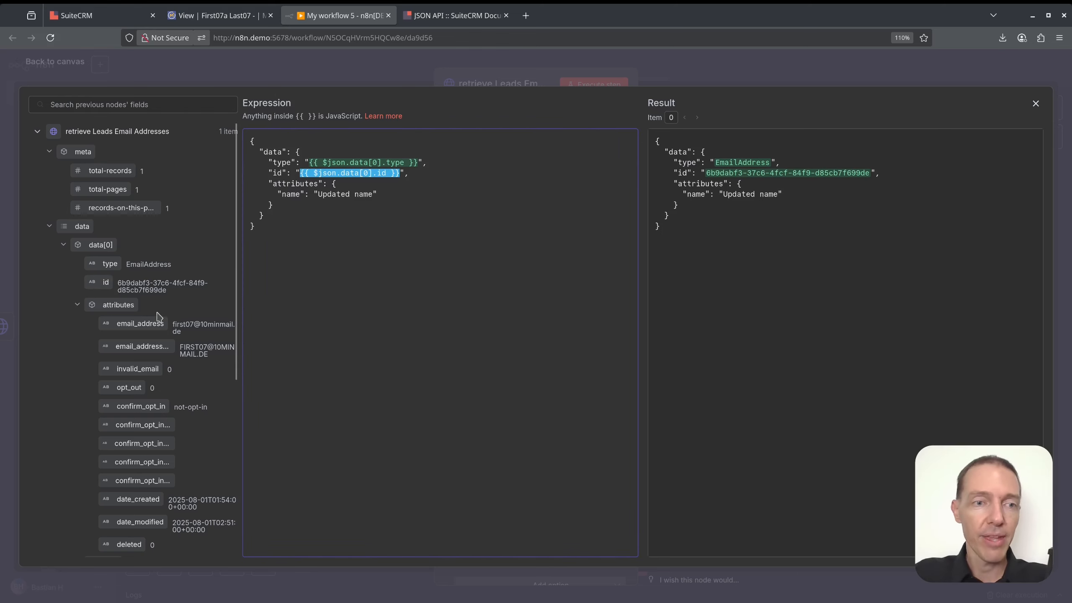
# Rename the name attribute to opt_out and set it to the Mautic final email_opt_out value.
pyautogui.scroll(-2, 155, 353)
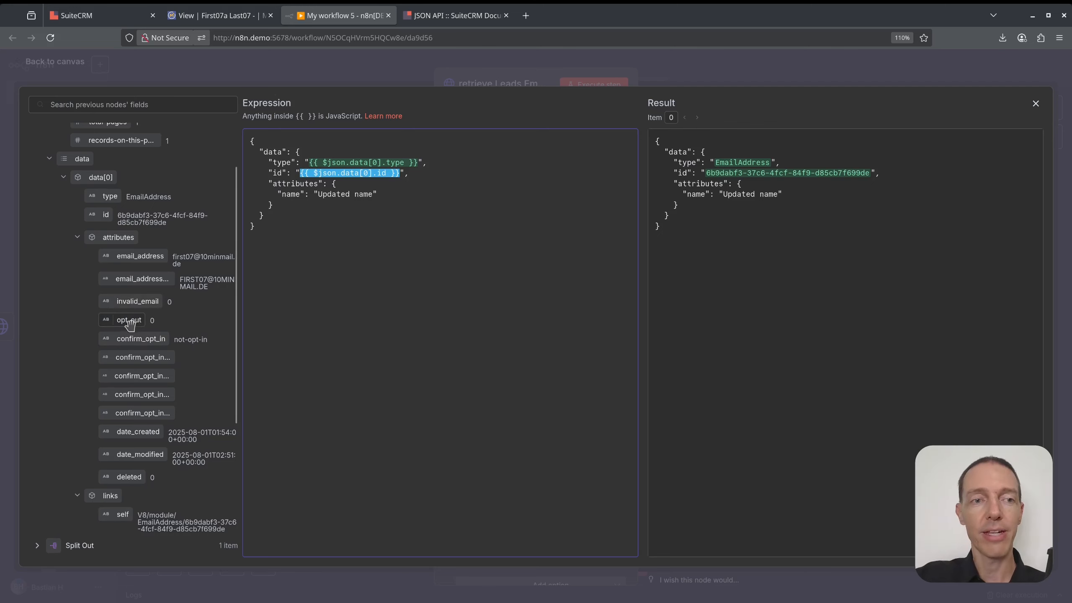
pyautogui.doubleClick(293, 195)
pyautogui.write('opt_ou')
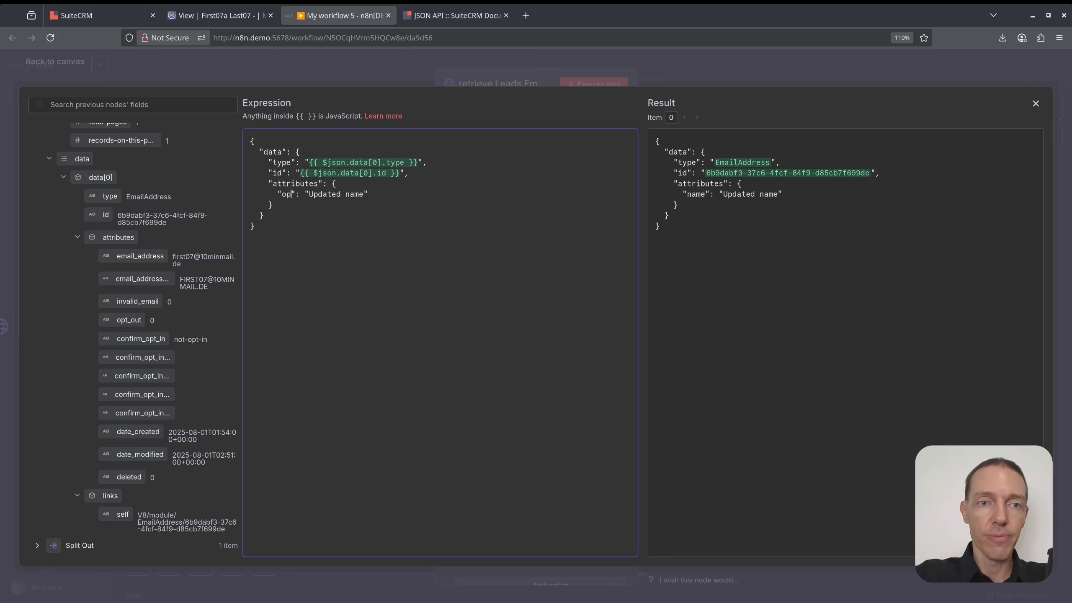
pyautogui.write('t')
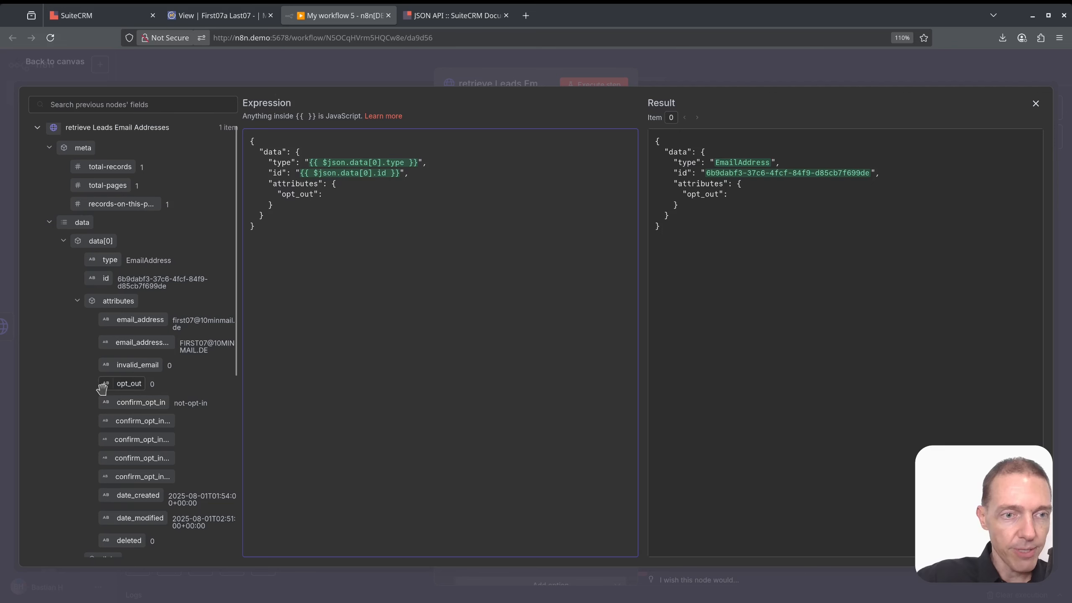
pyautogui.doubleClick(311, 196)
pyautogui.click(336, 194)
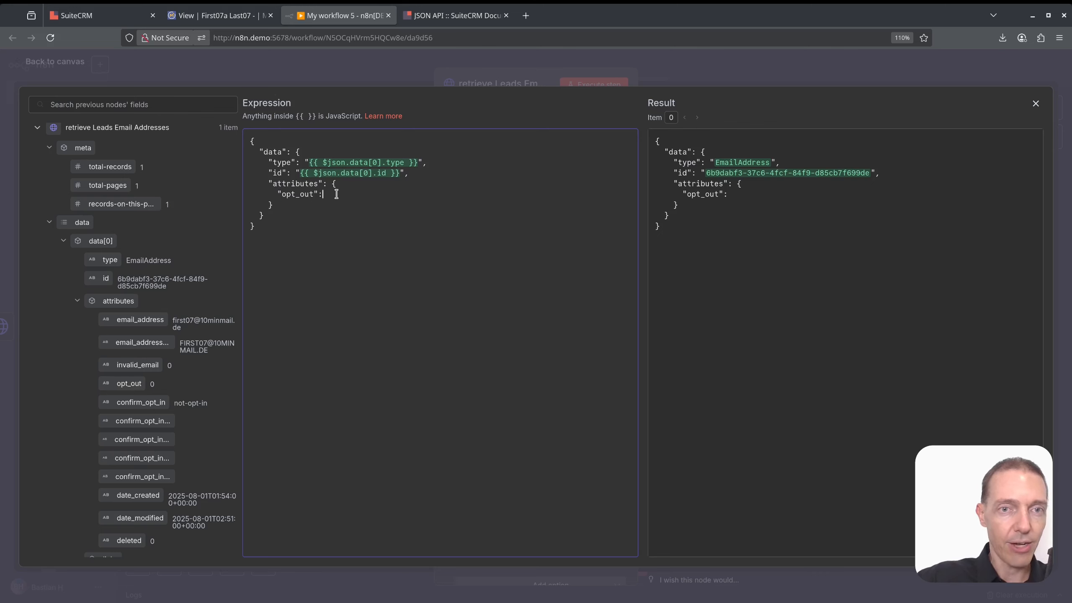
pyautogui.scroll(-7, 110, 295)
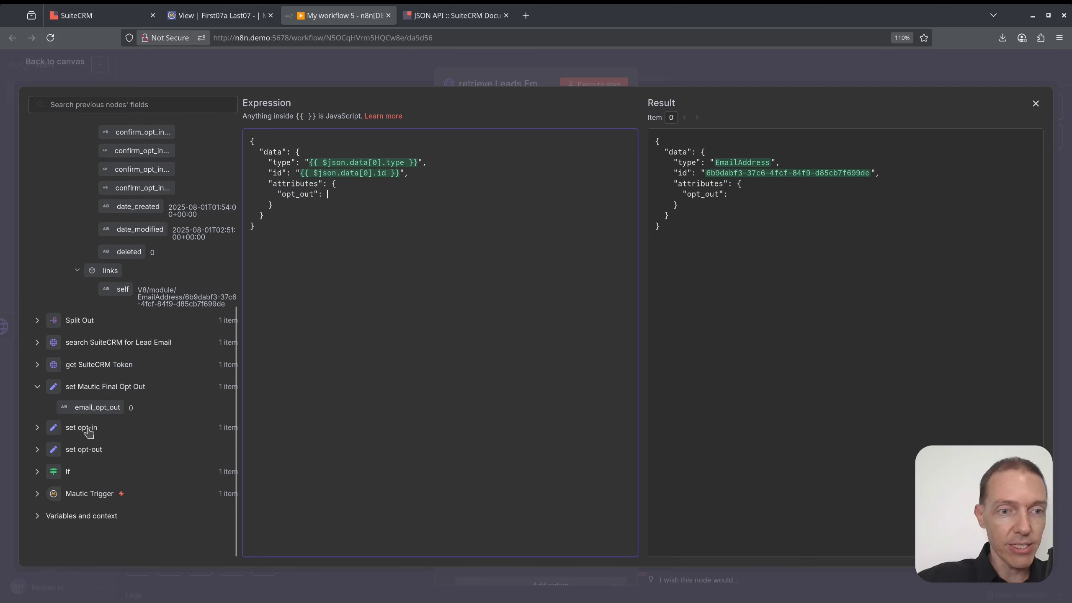
pyautogui.moveTo(96, 405); pyautogui.dragTo(356, 196)
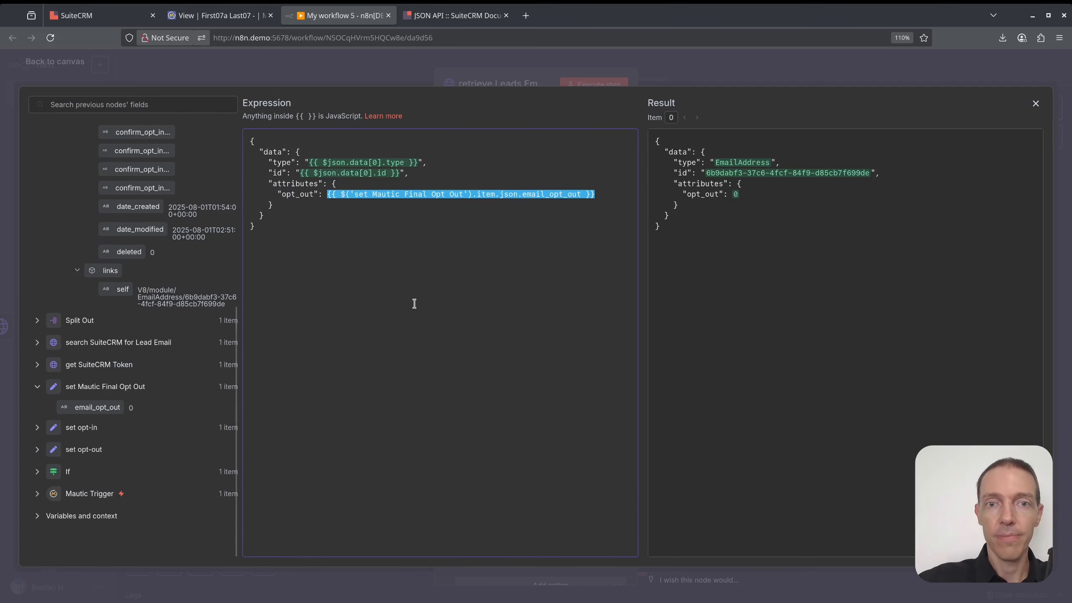
pyautogui.moveTo(756, 192); pyautogui.dragTo(691, 194)
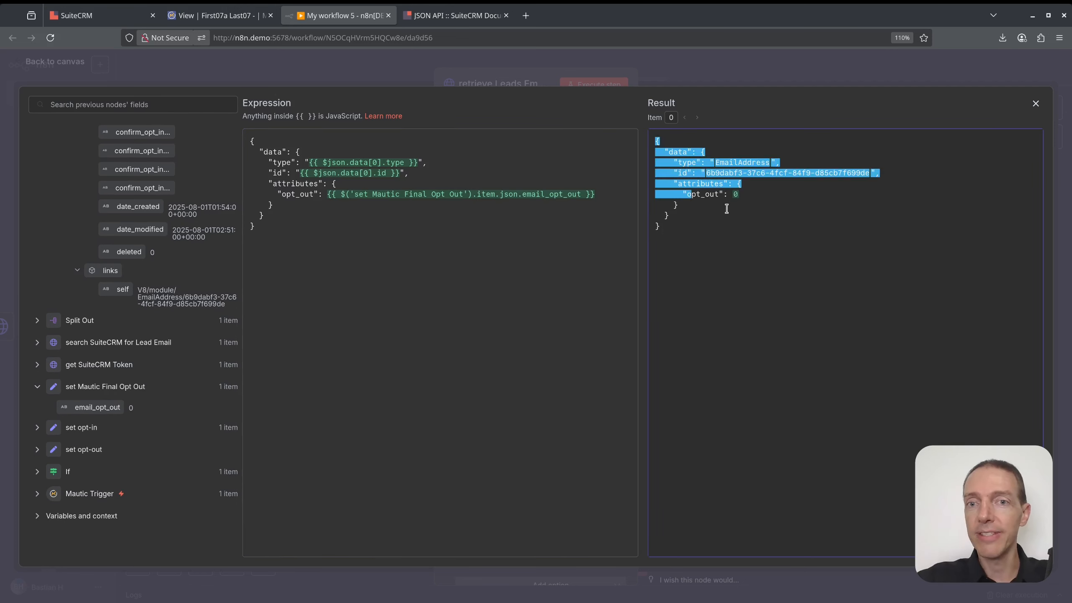
pyautogui.click(730, 208)
pyautogui.scroll(5, 187, 291)
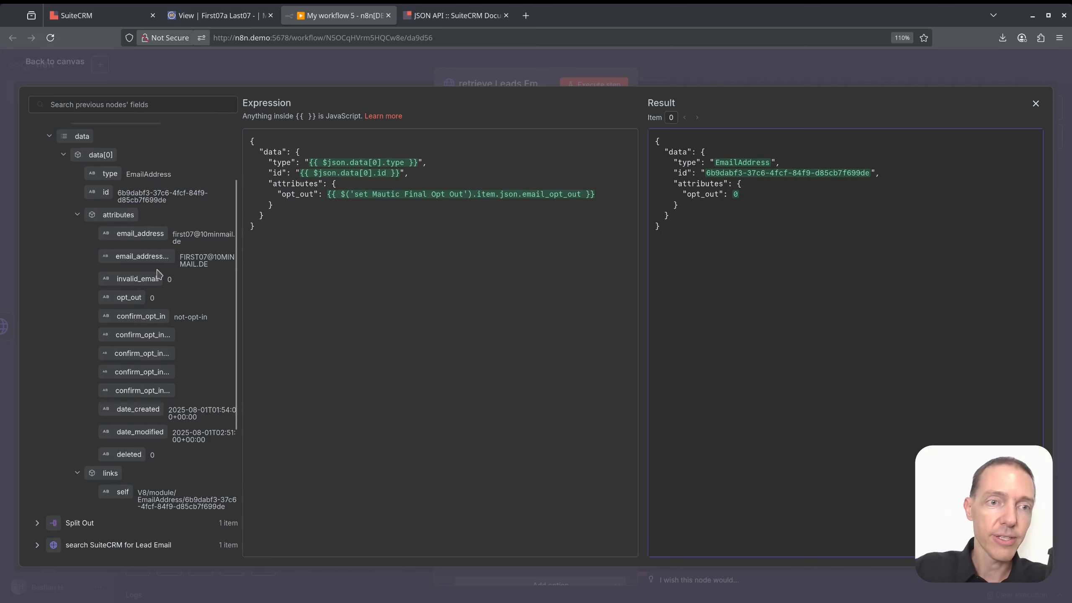
pyautogui.click(1036, 103)
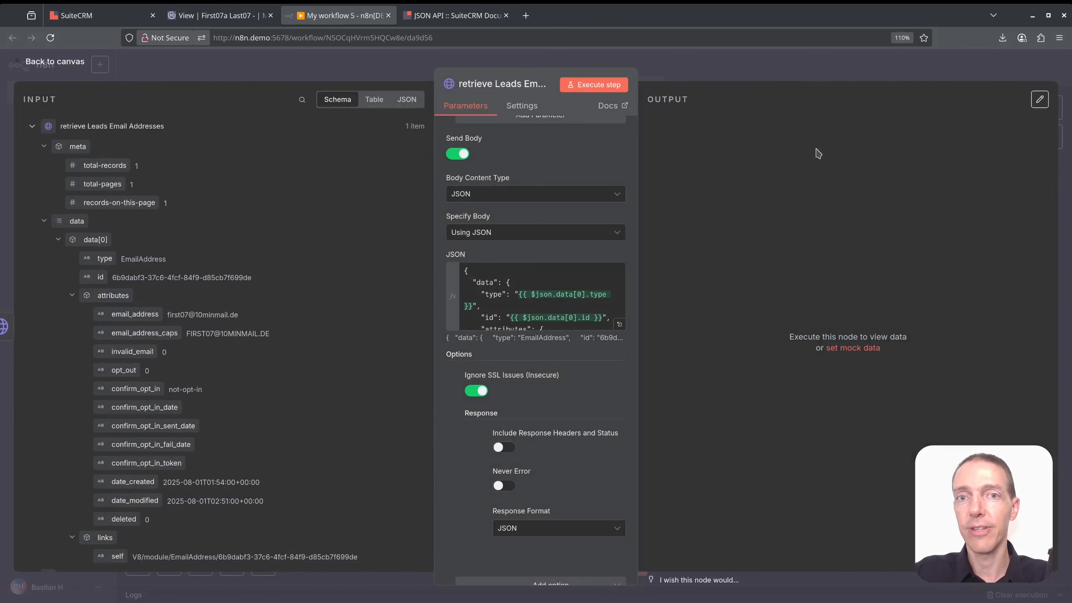
# Run the PATCH request, then reload the SuiteCRM lead and Mautic contact pages.
pyautogui.click(595, 86)
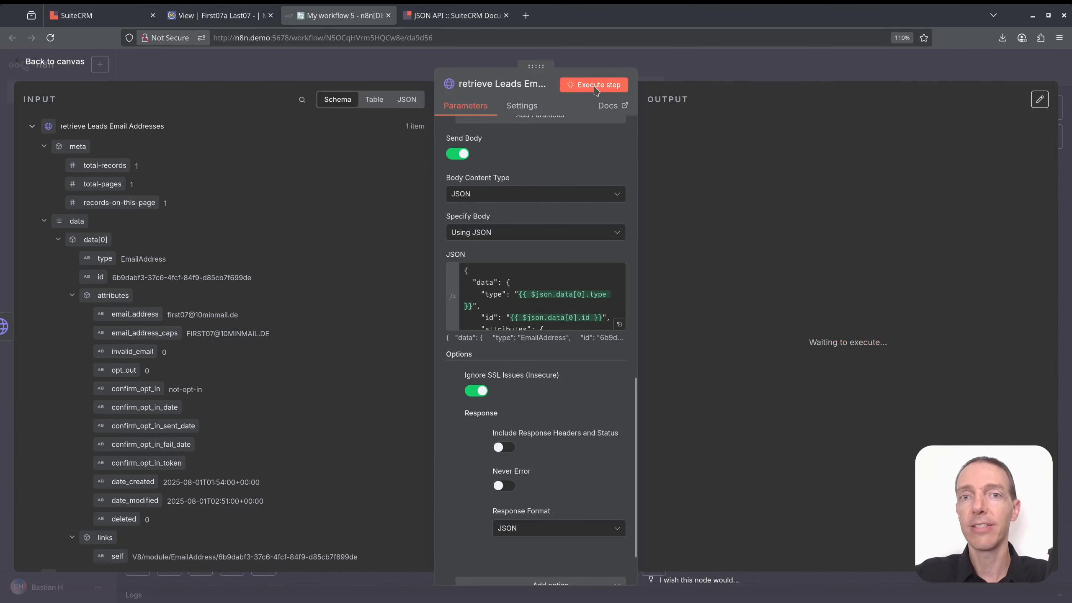
pyautogui.click(733, 76)
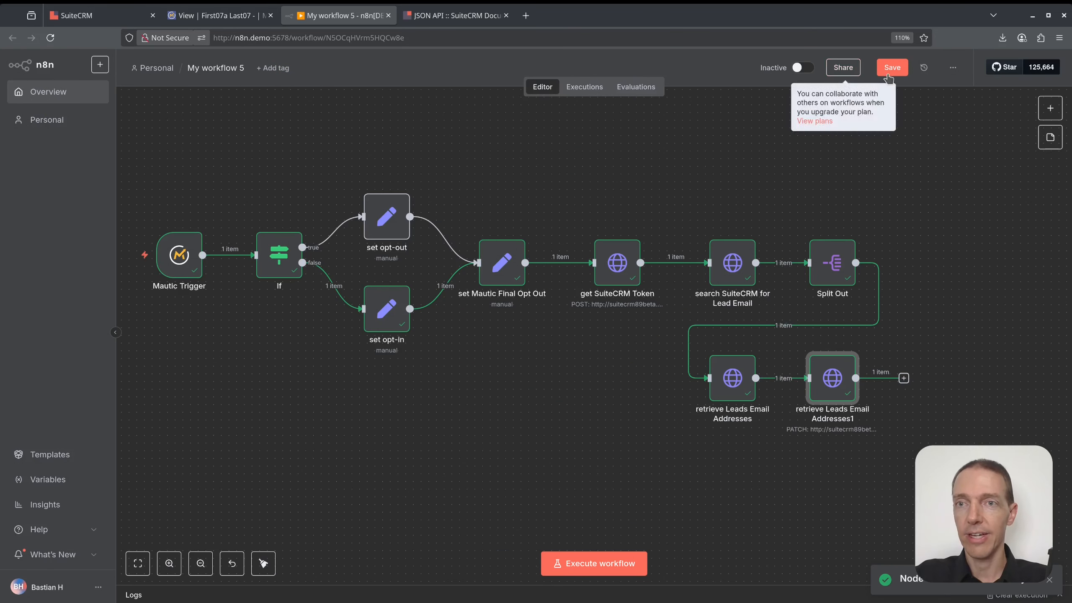
pyautogui.click(97, 15)
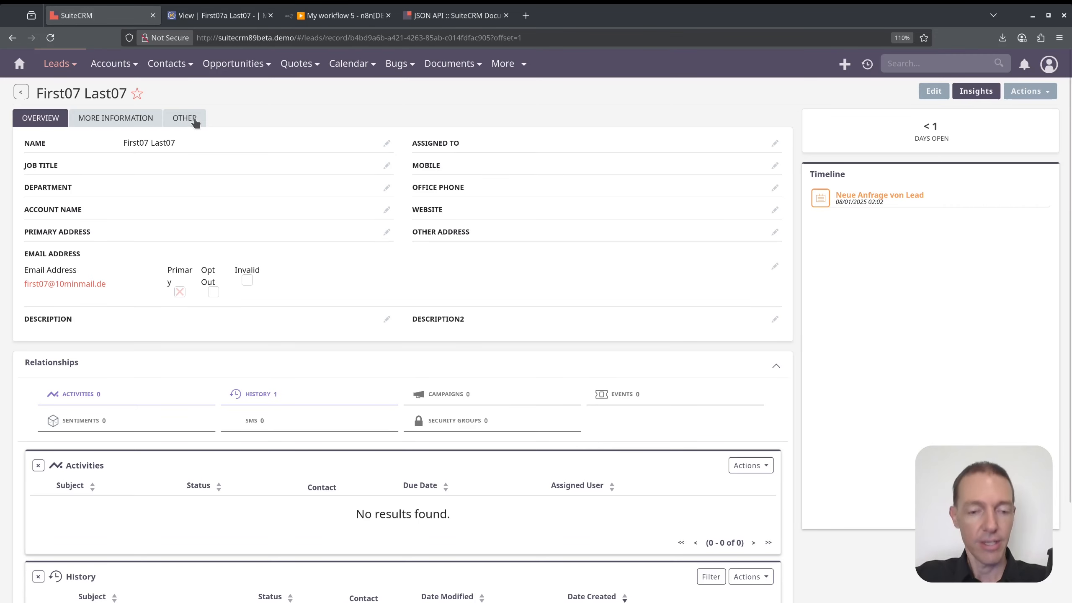
pyautogui.press('F5')
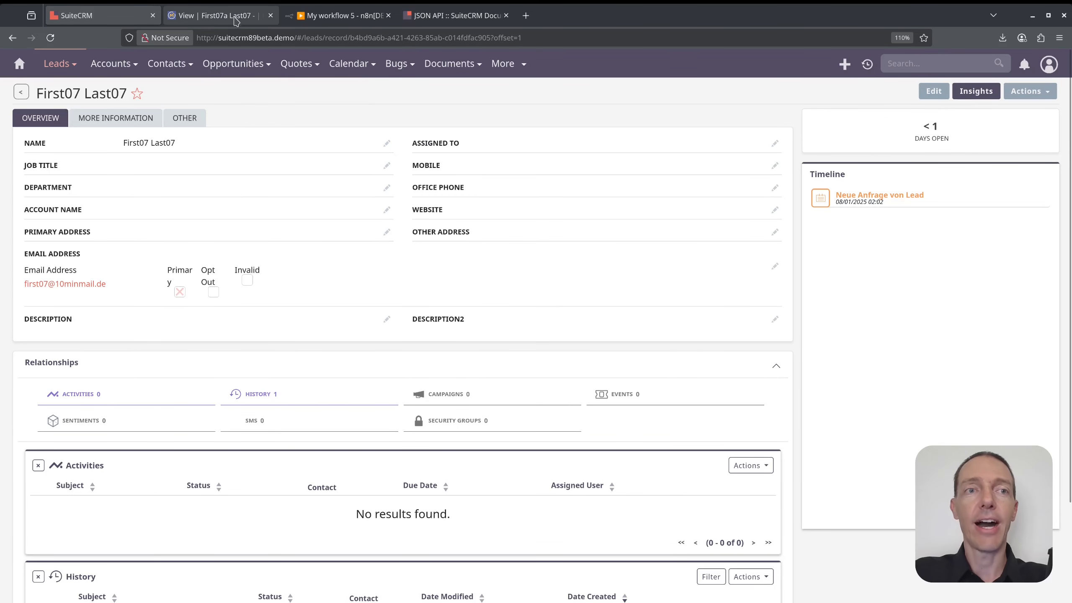
pyautogui.click(234, 15)
pyautogui.press('F5')
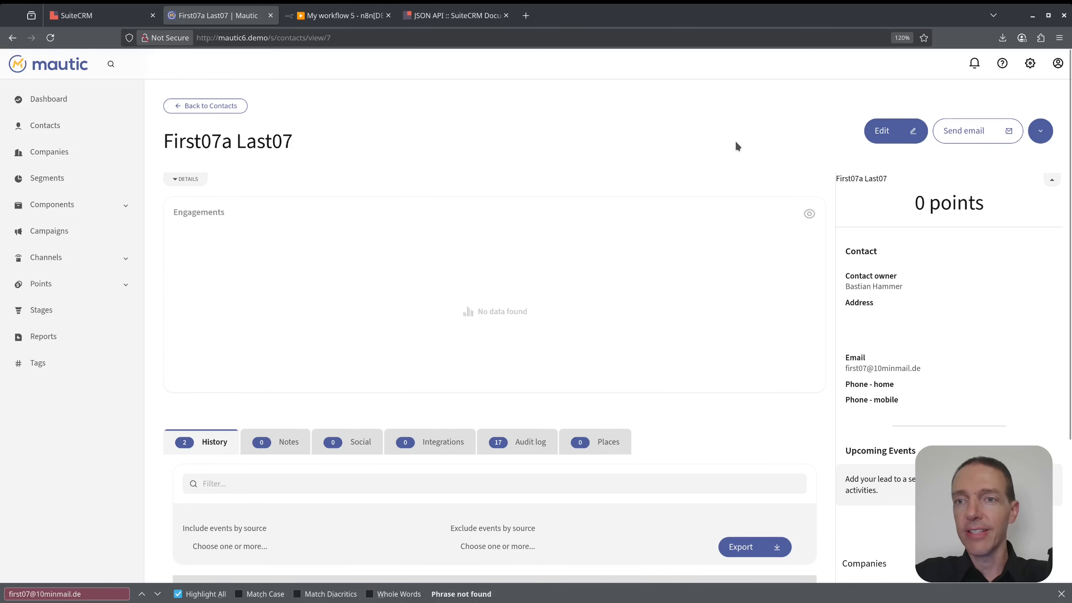
# Open the contact's preferences and start the n8n Mautic Trigger listening for Contact Updated events.
pyautogui.click(1039, 134)
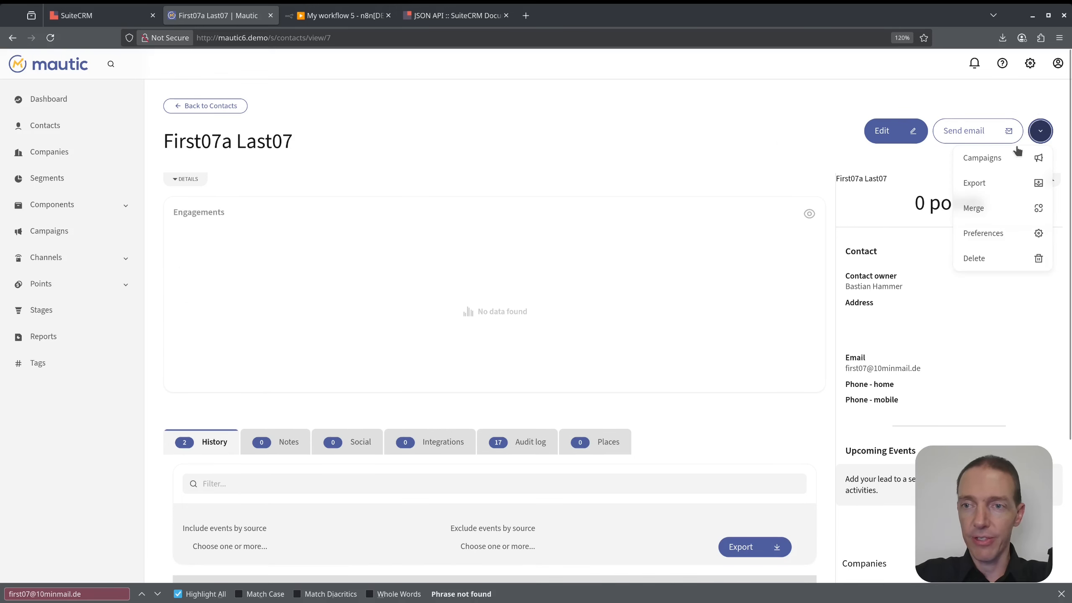
pyautogui.click(983, 235)
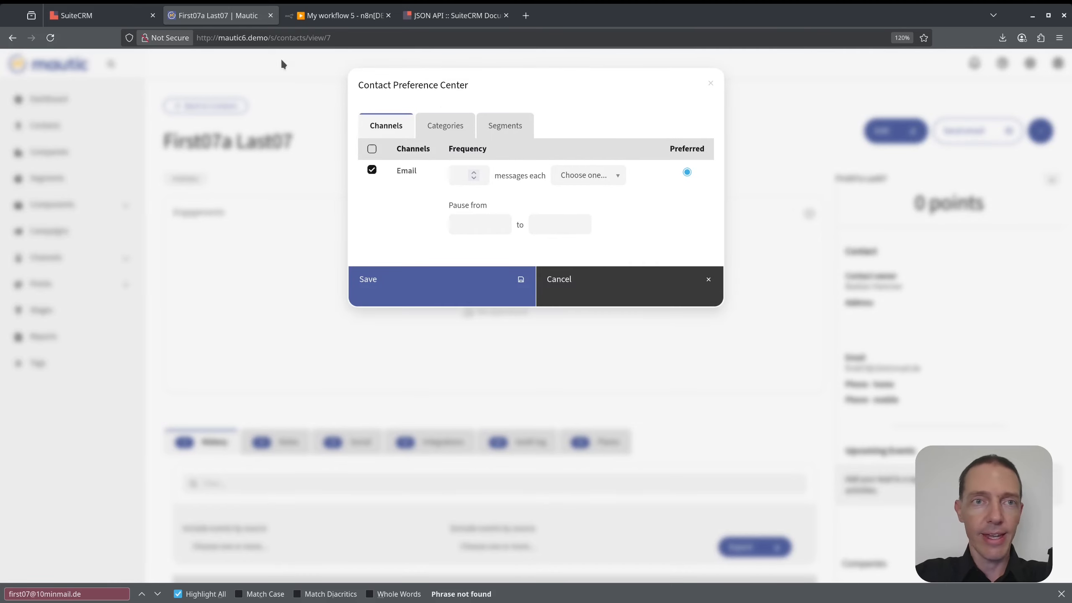
pyautogui.click(296, 15)
pyautogui.doubleClick(192, 258)
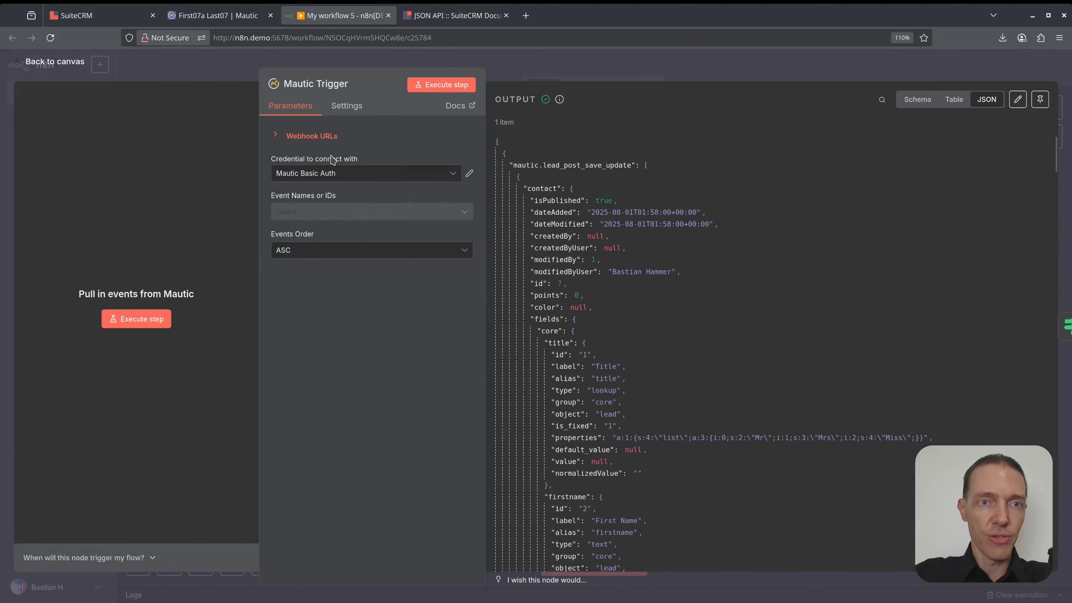
pyautogui.click(441, 84)
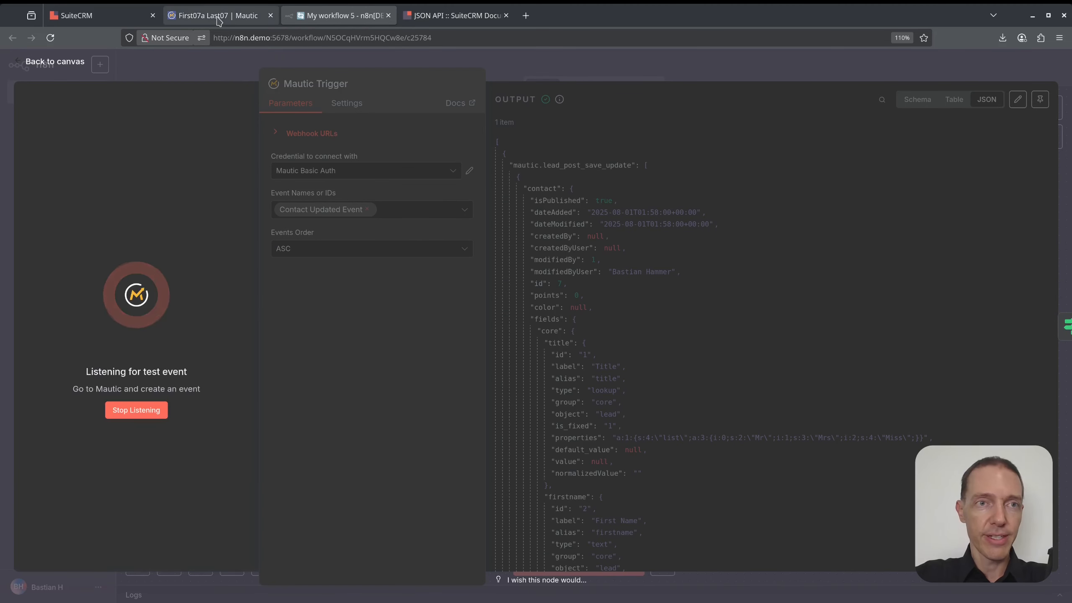
# Uncheck the contact's Email channel, save, and confirm n8n captured the update.
pyautogui.click(218, 20)
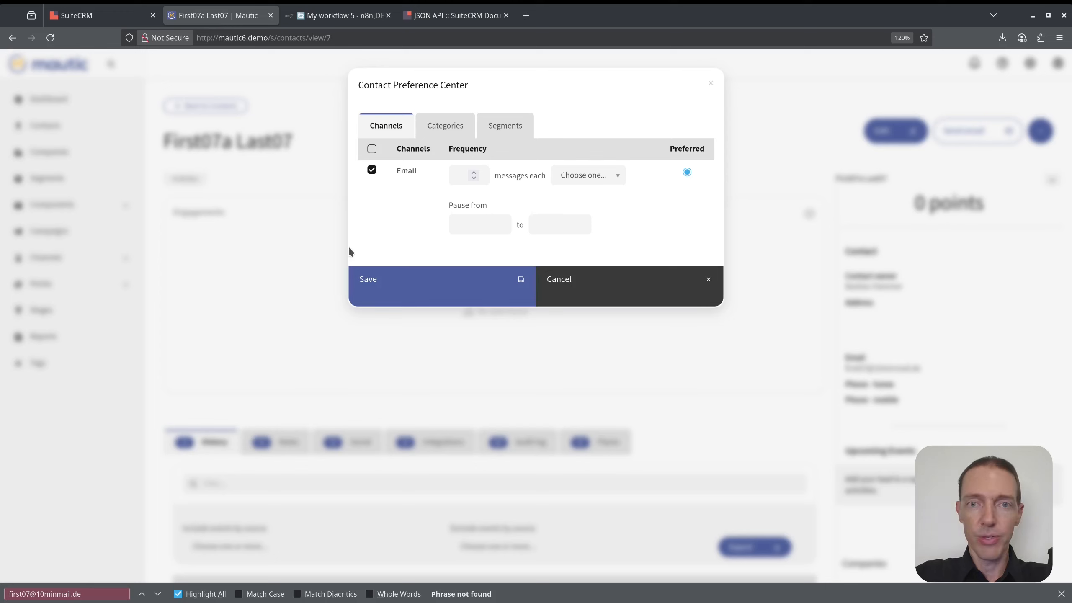
pyautogui.click(371, 170)
pyautogui.click(431, 244)
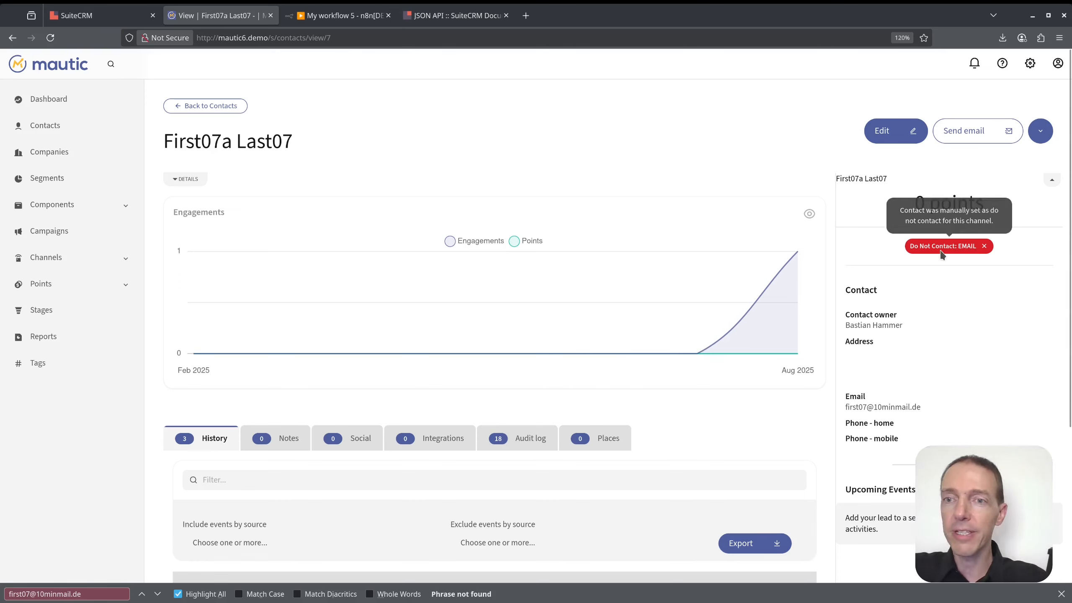
pyautogui.click(337, 15)
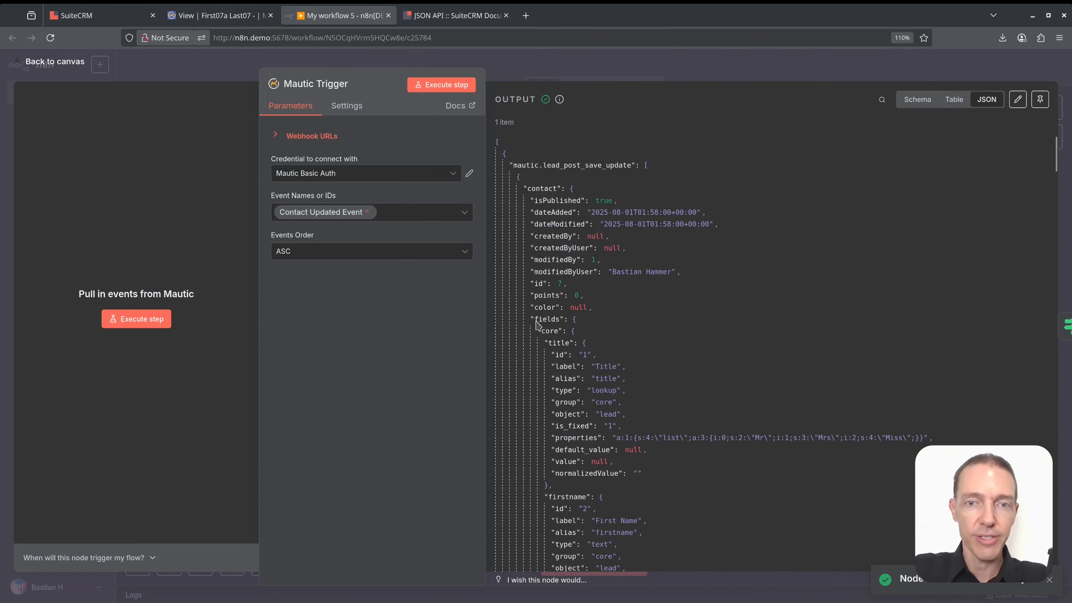
pyautogui.click(677, 62)
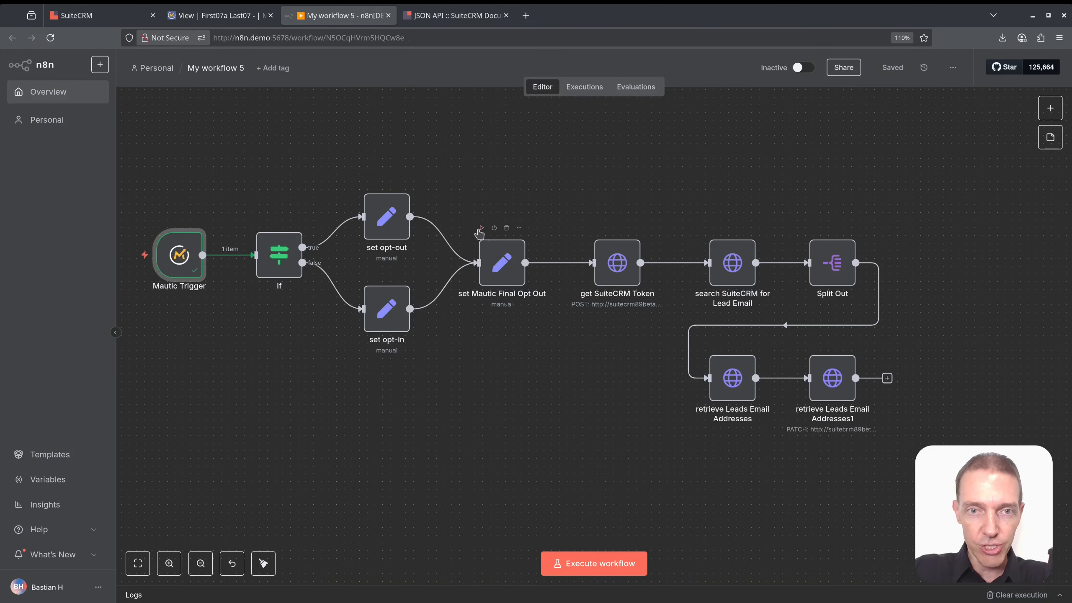
# Run the workflow through set Mautic Final Opt Out, check email_opt_out is 1, then run the PATCH node.
pyautogui.click(482, 228)
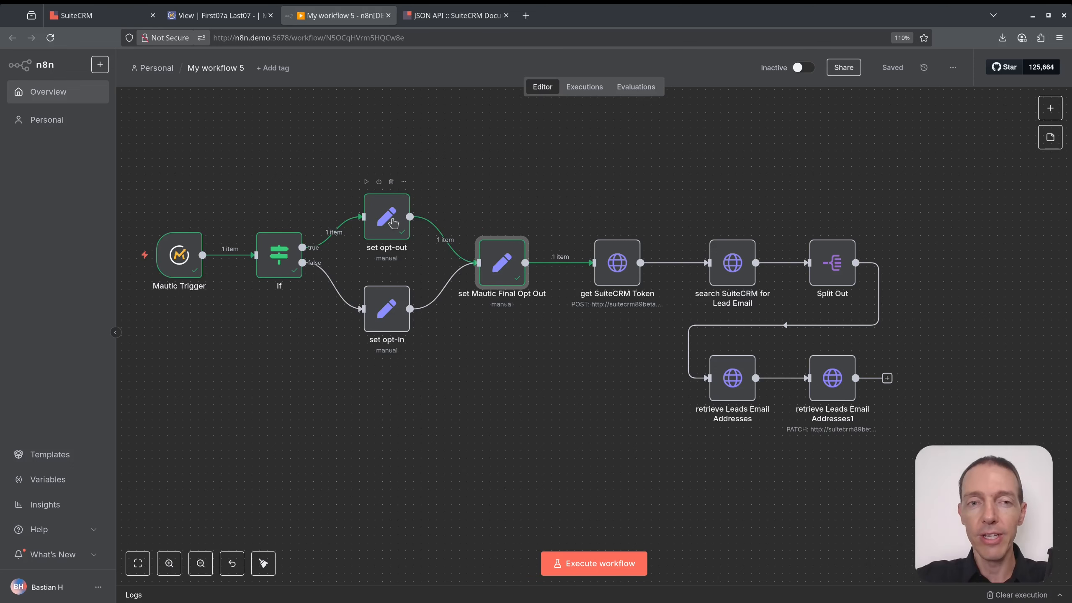
pyautogui.doubleClick(517, 262)
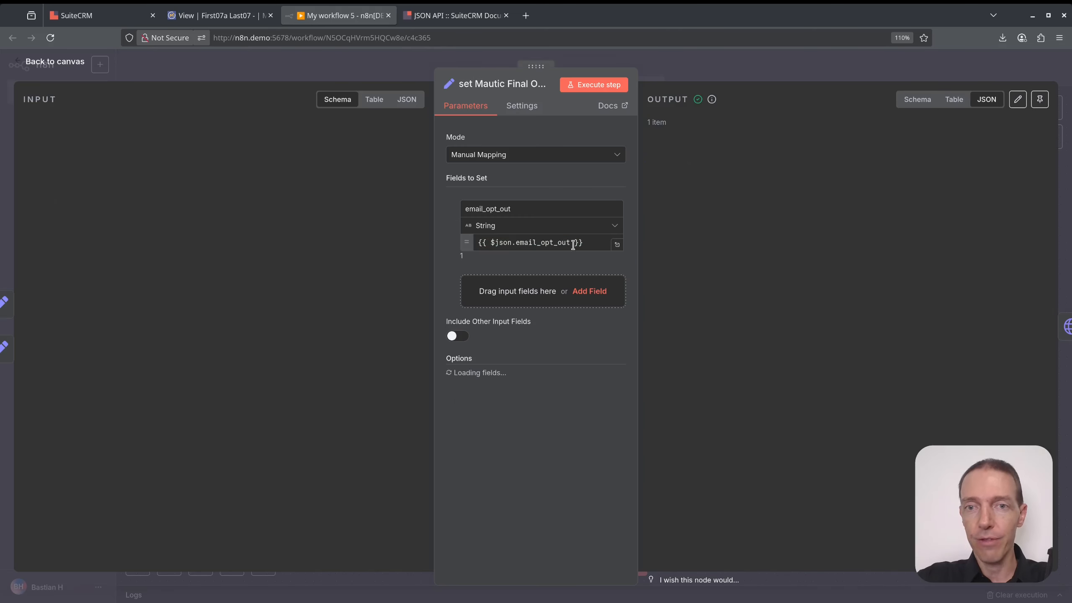
pyautogui.moveTo(757, 166); pyautogui.dragTo(683, 166)
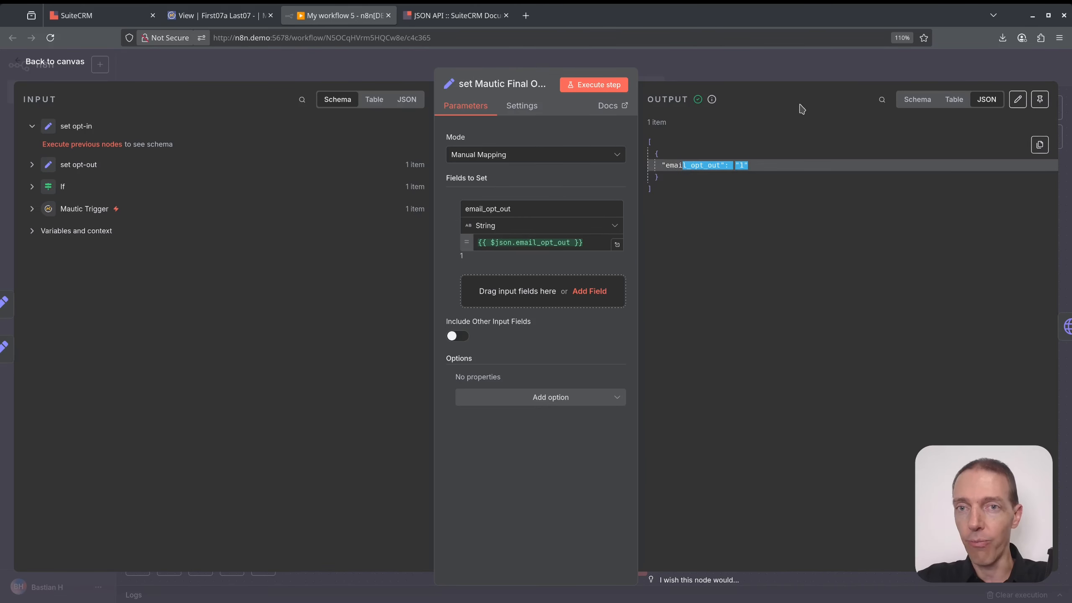
pyautogui.click(809, 73)
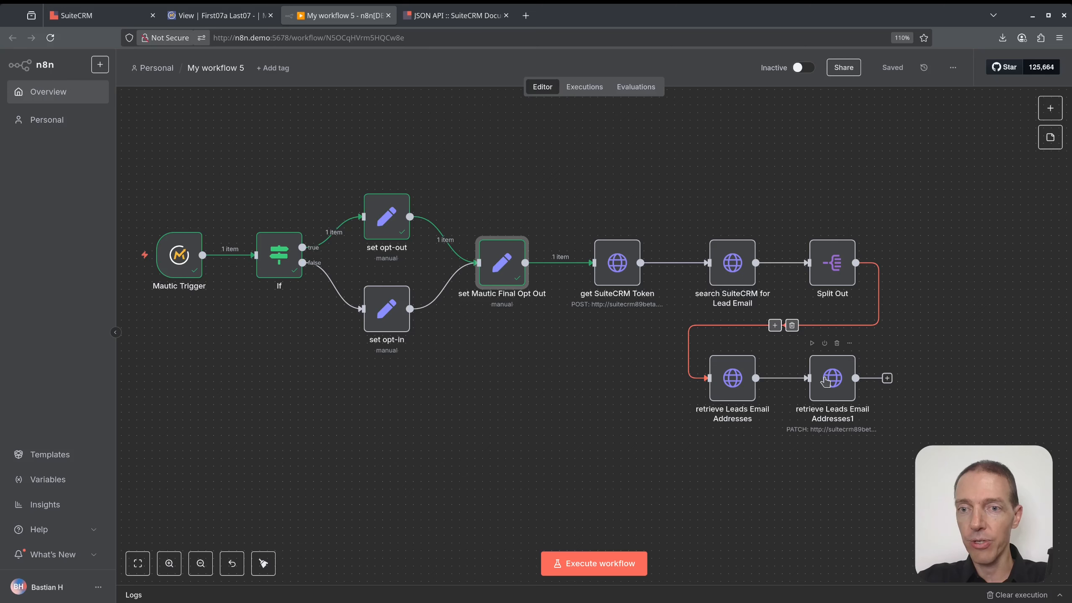
pyautogui.click(712, 343)
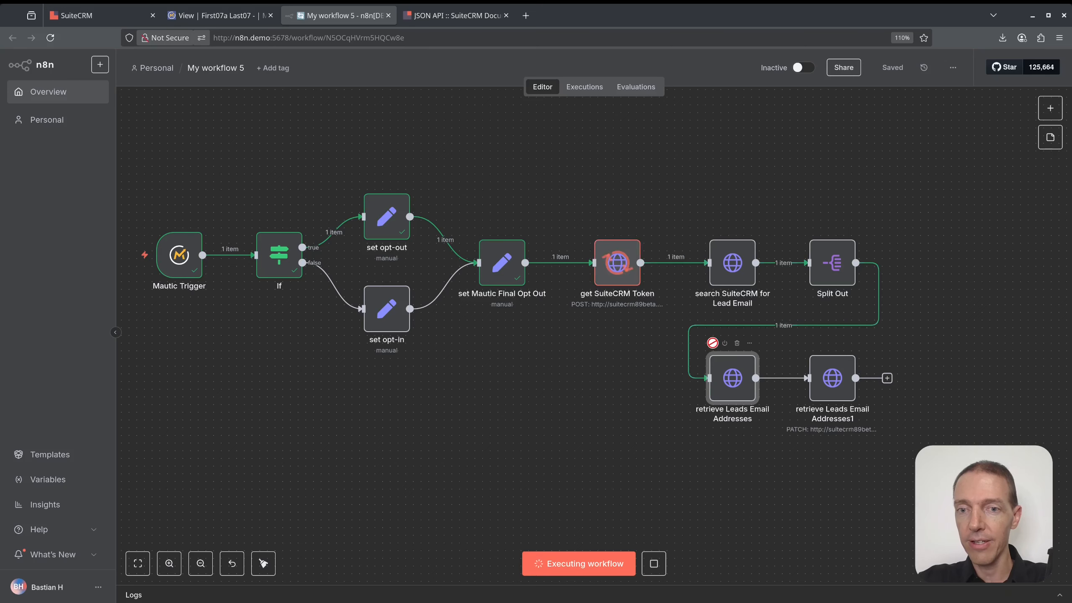
pyautogui.click(812, 343)
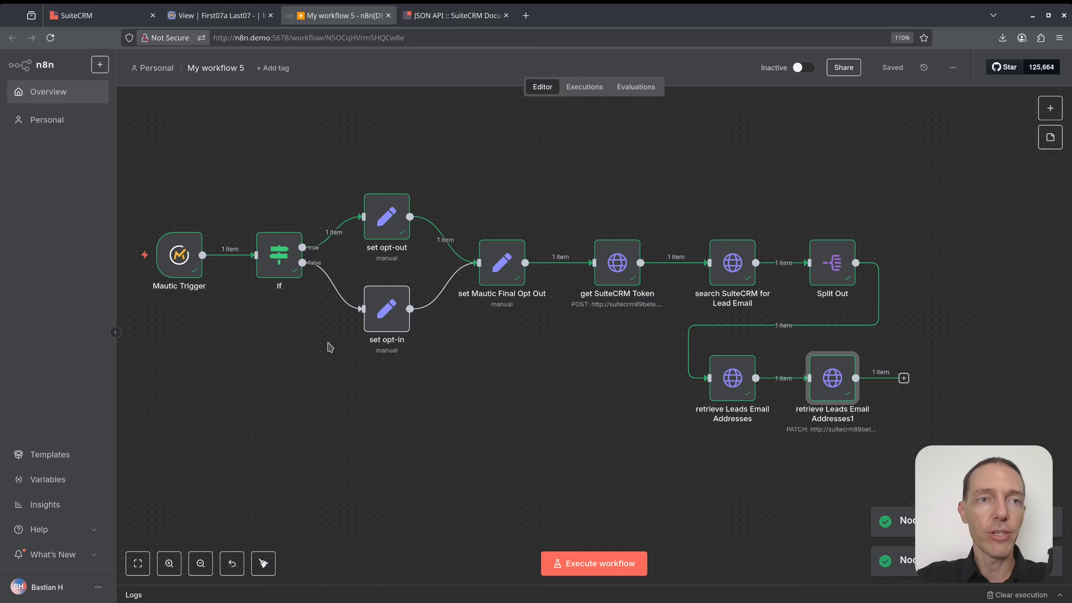
pyautogui.click(111, 16)
# Reload the SuiteCRM lead to confirm its email Opt Out is checked, then return to n8n.
pyautogui.moveTo(167, 63)
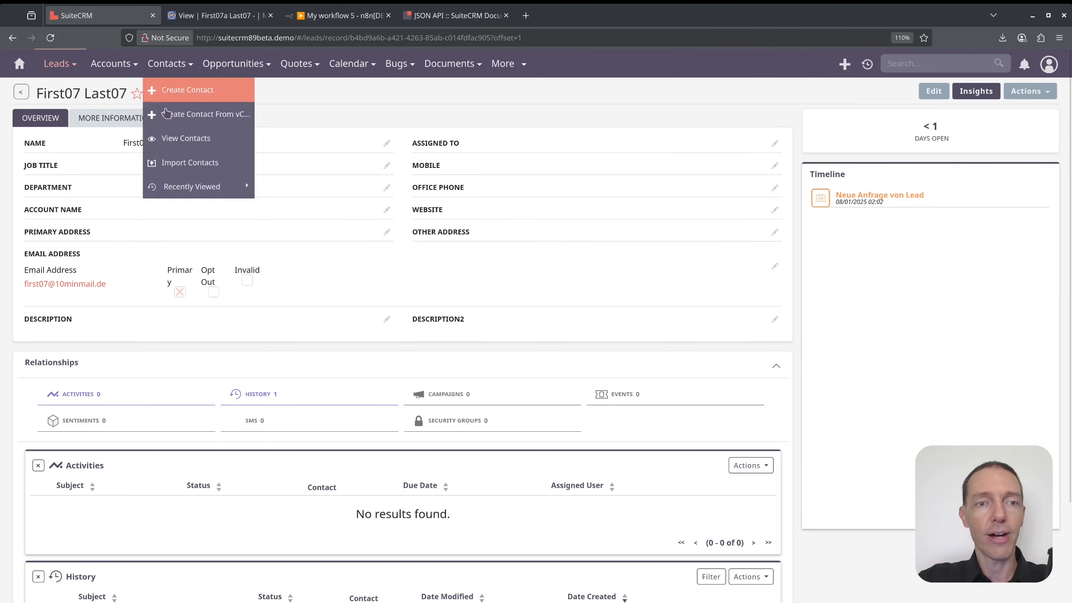
pyautogui.press('F5')
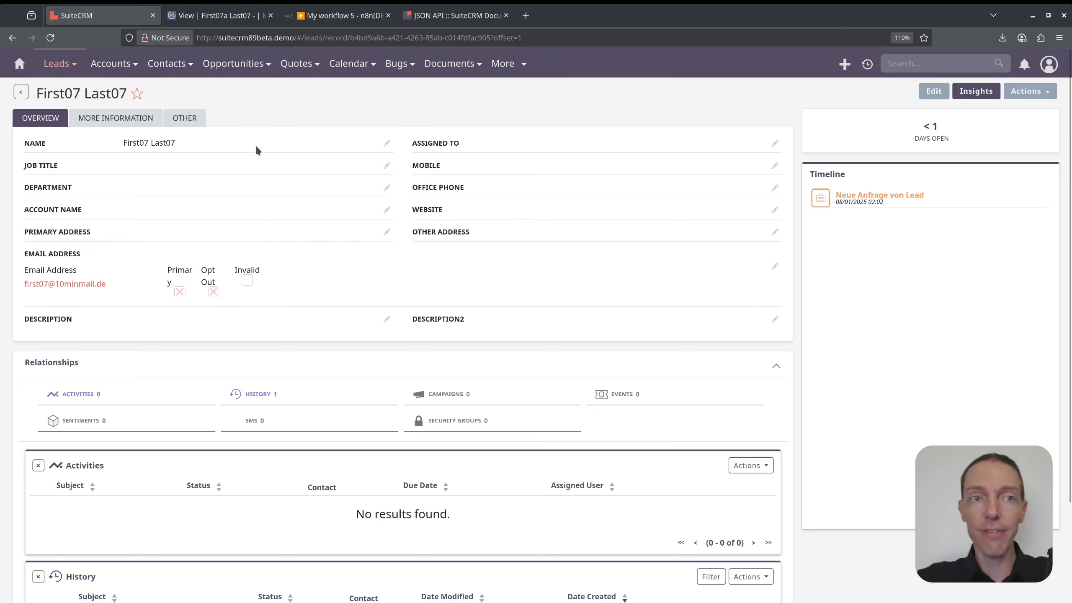
pyautogui.click(330, 17)
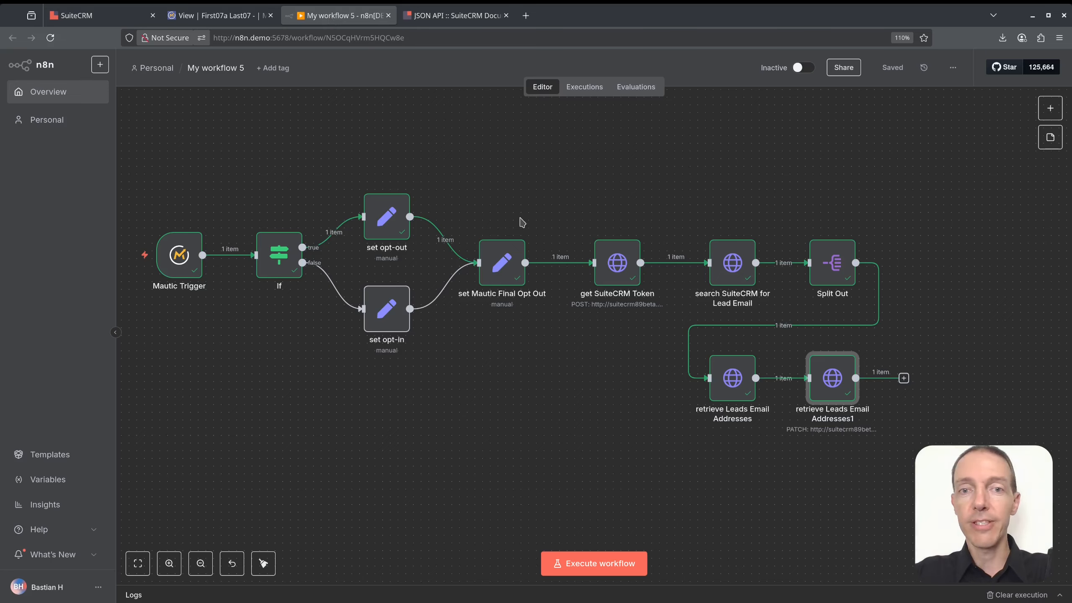
# Listen for a Mautic test event and remove the contact's Do Not Contact: EMAIL flag.
pyautogui.doubleClick(188, 261)
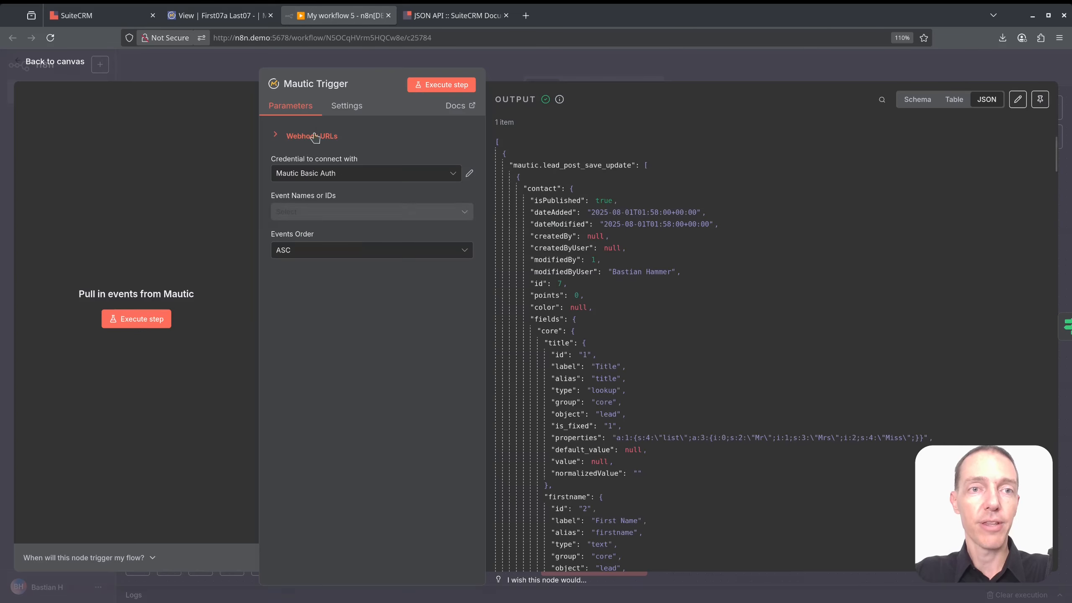
pyautogui.click(433, 87)
pyautogui.click(217, 15)
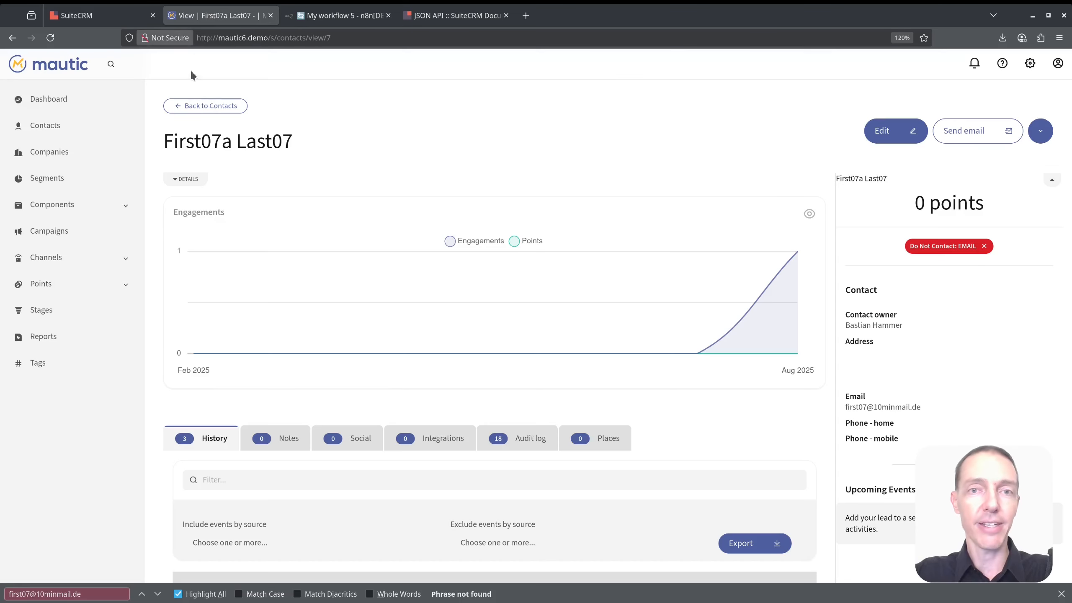
pyautogui.click(985, 247)
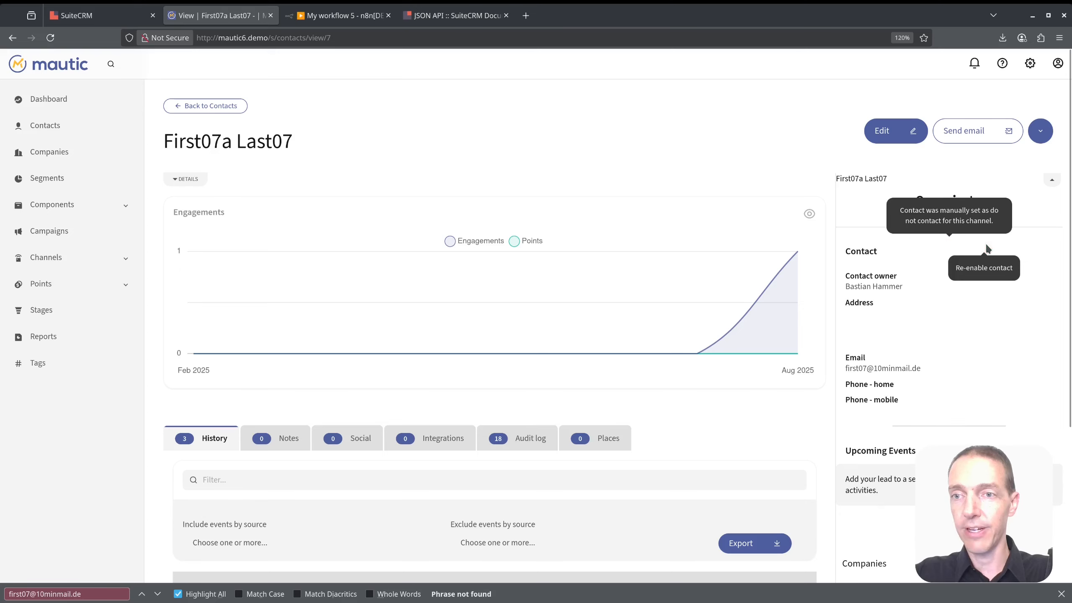
# Run the workflow on the captured opt-in event through 'set opt-in' to the final PATCH node.
pyautogui.click(337, 16)
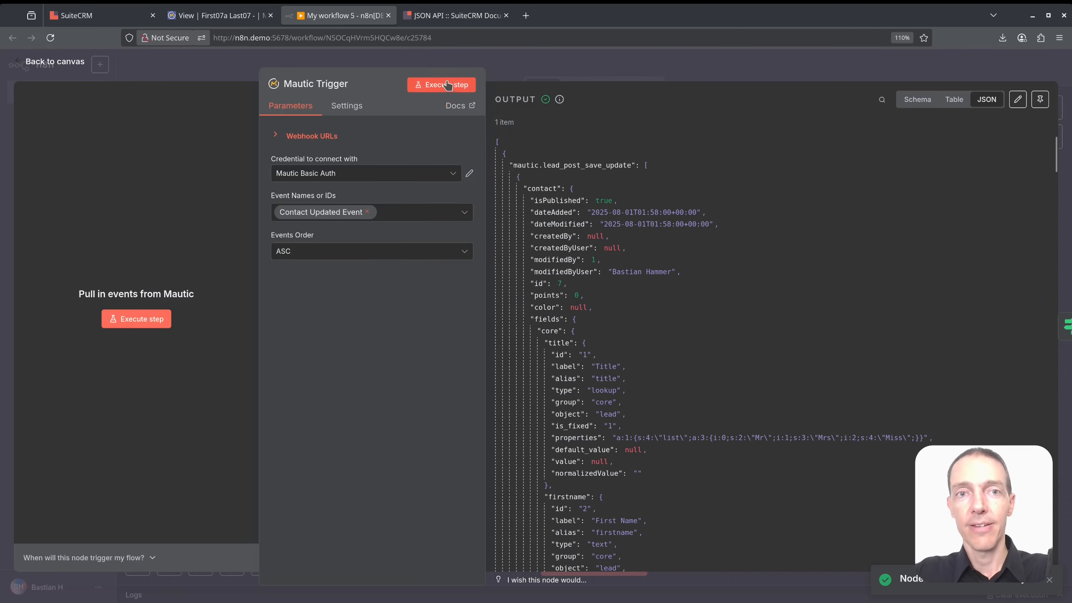
pyautogui.press('Escape')
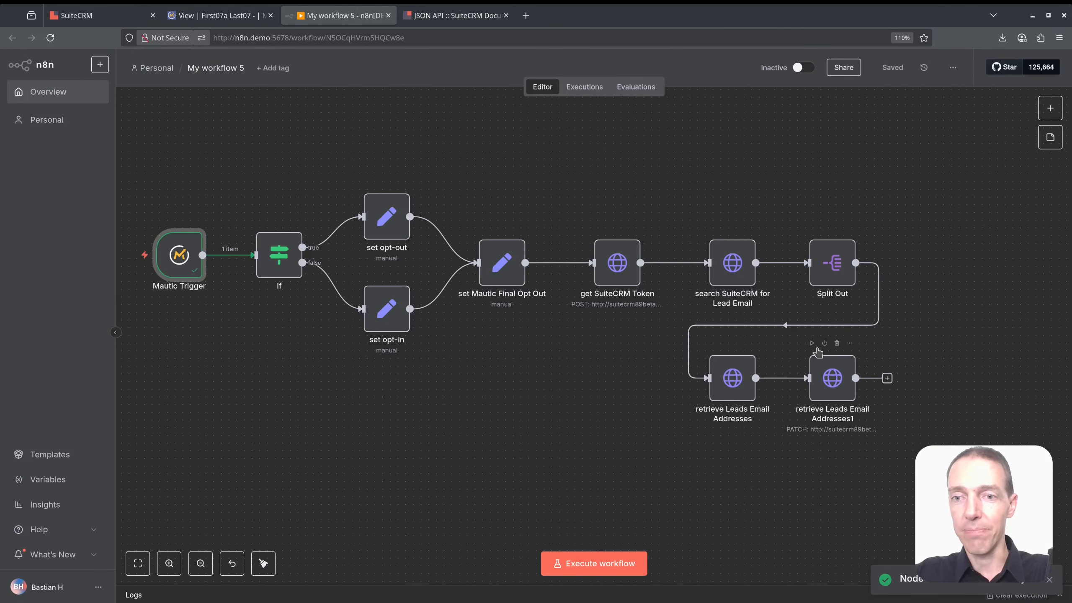
pyautogui.click(813, 345)
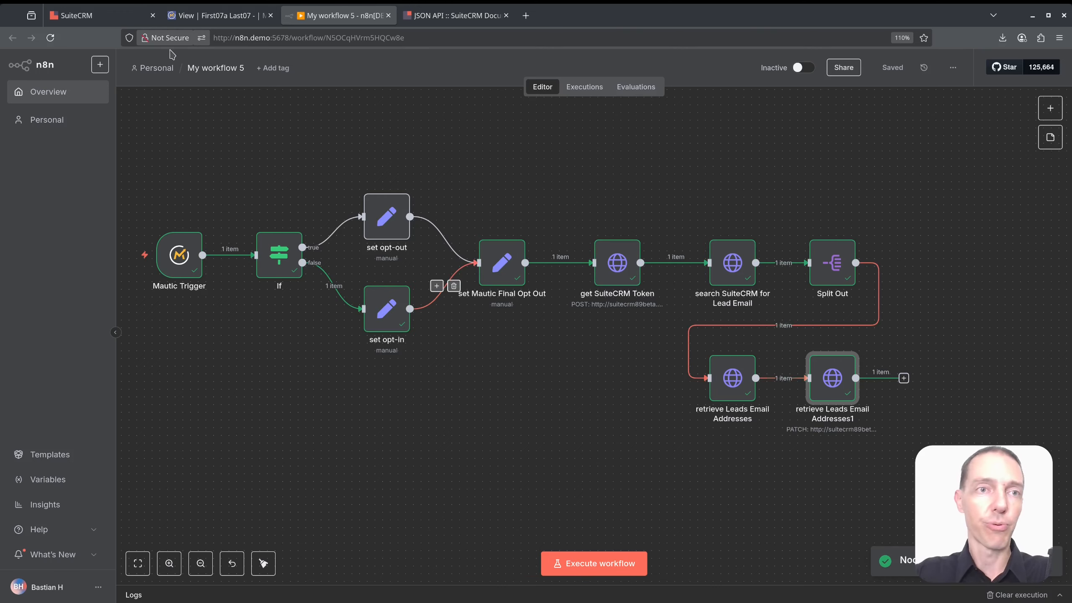
pyautogui.click(117, 19)
pyautogui.press('F5')
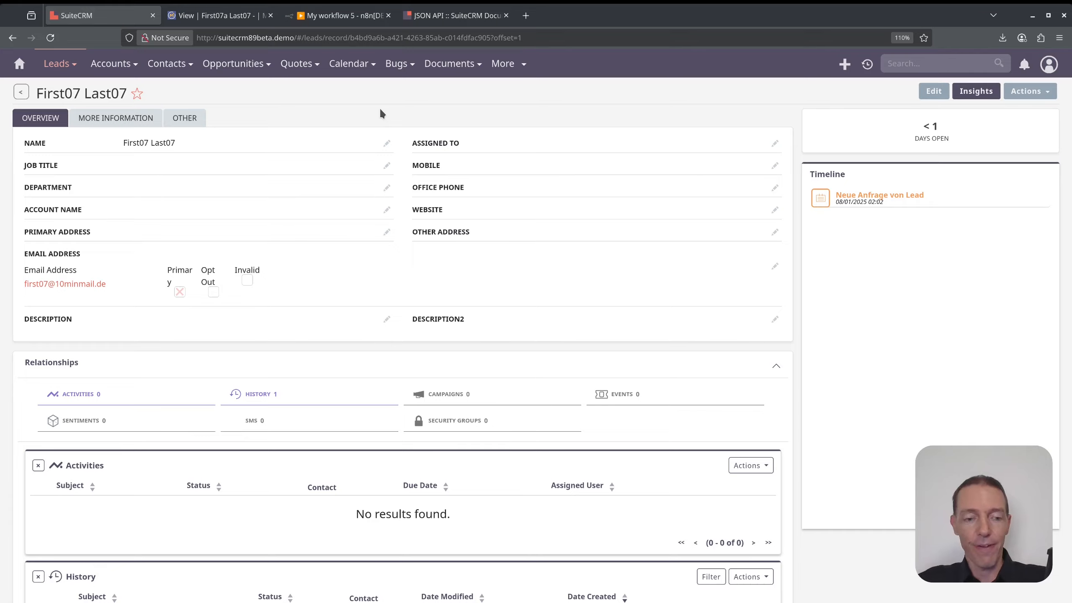
pyautogui.hotkey('ctrl', 'Tab')
pyautogui.hotkey('ctrl', 'Tab')
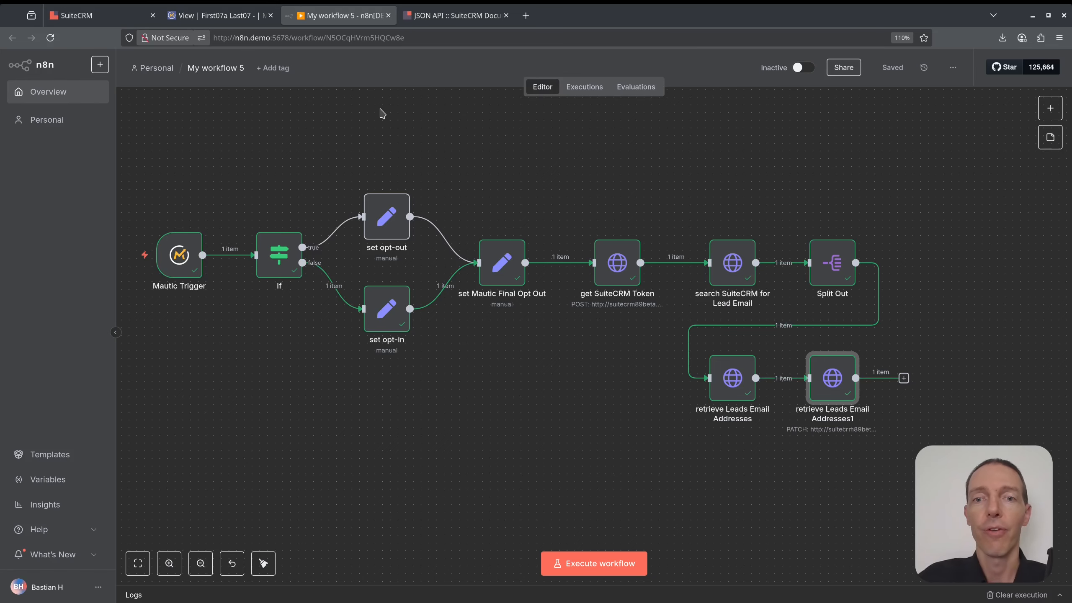